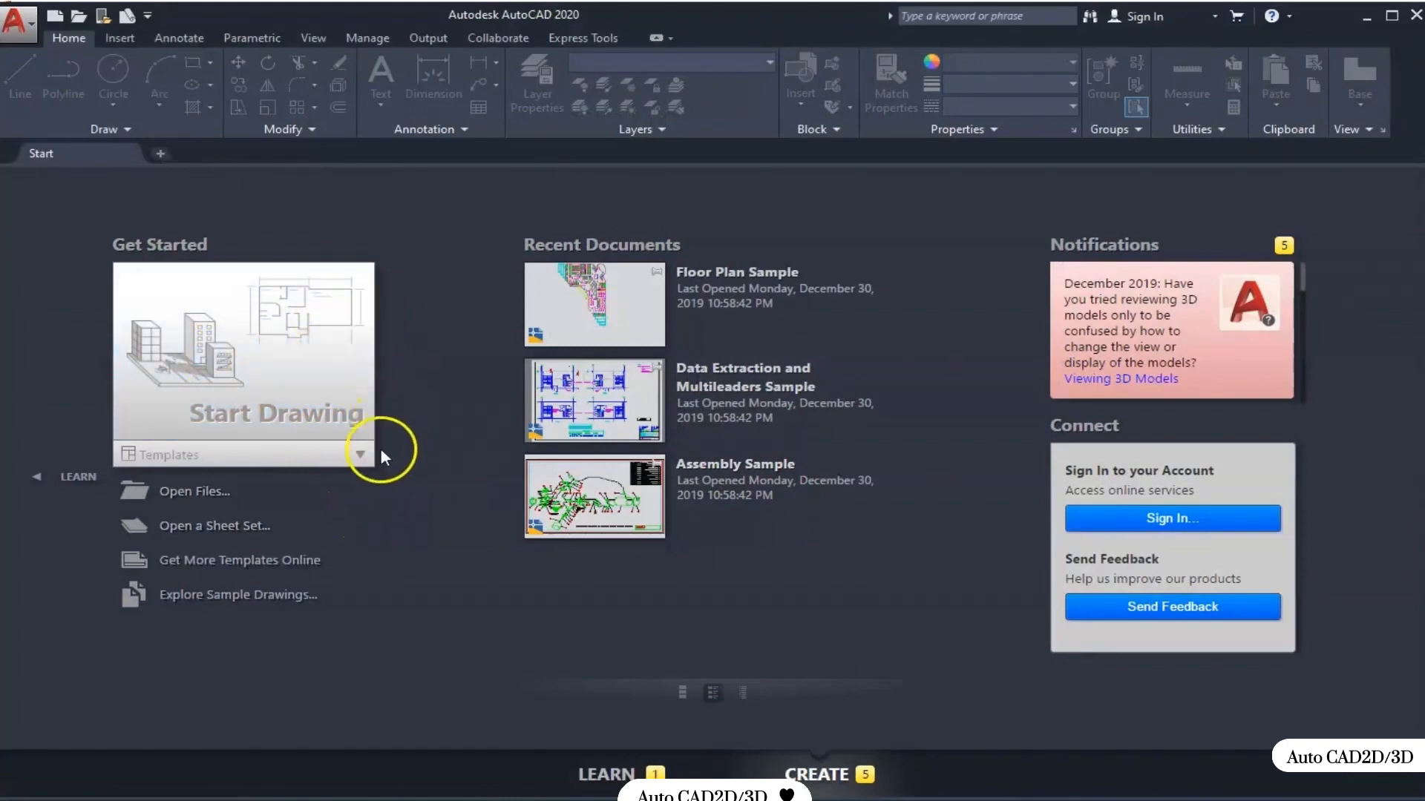
left_click(320, 455)
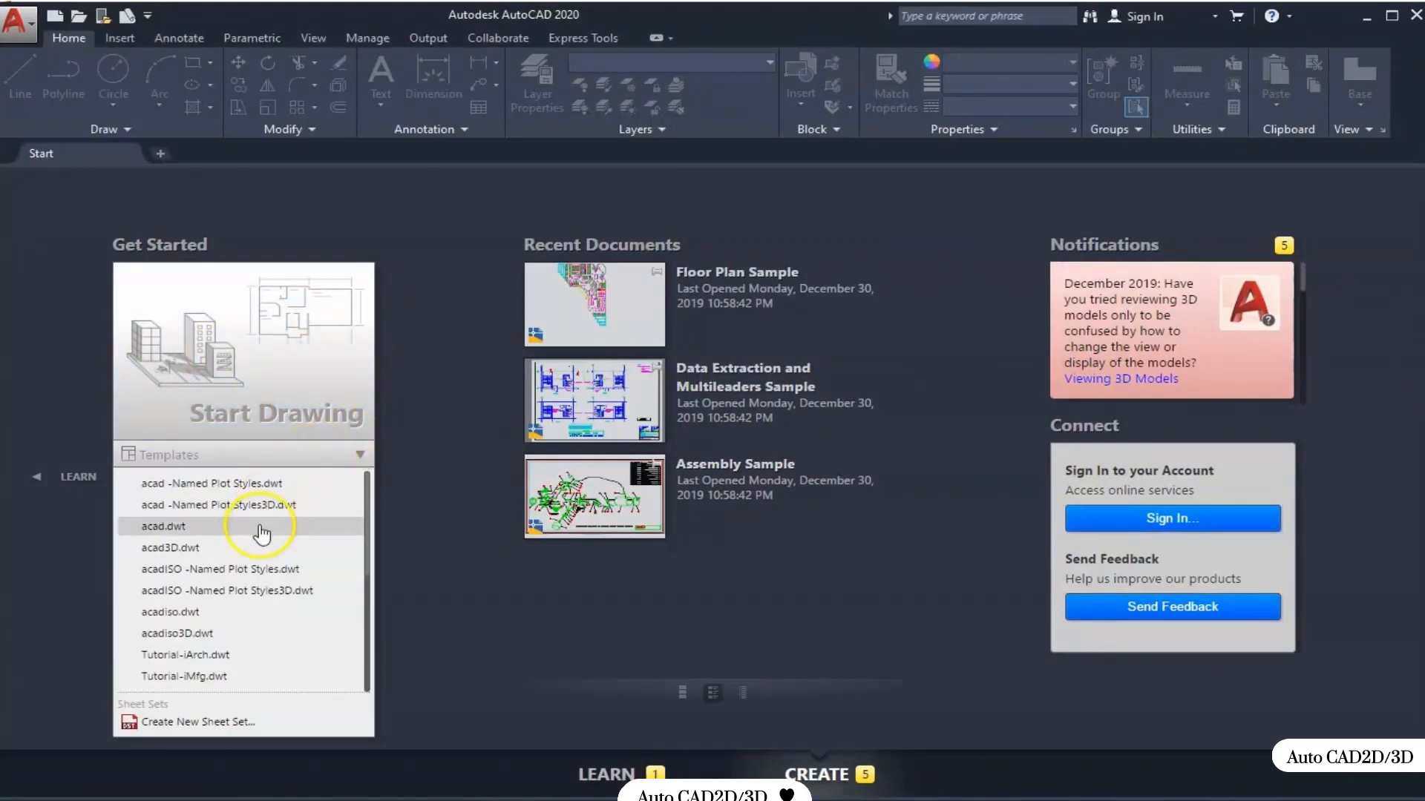
scroll(255, 588, "down", 3)
scroll(234, 670, "down", 1)
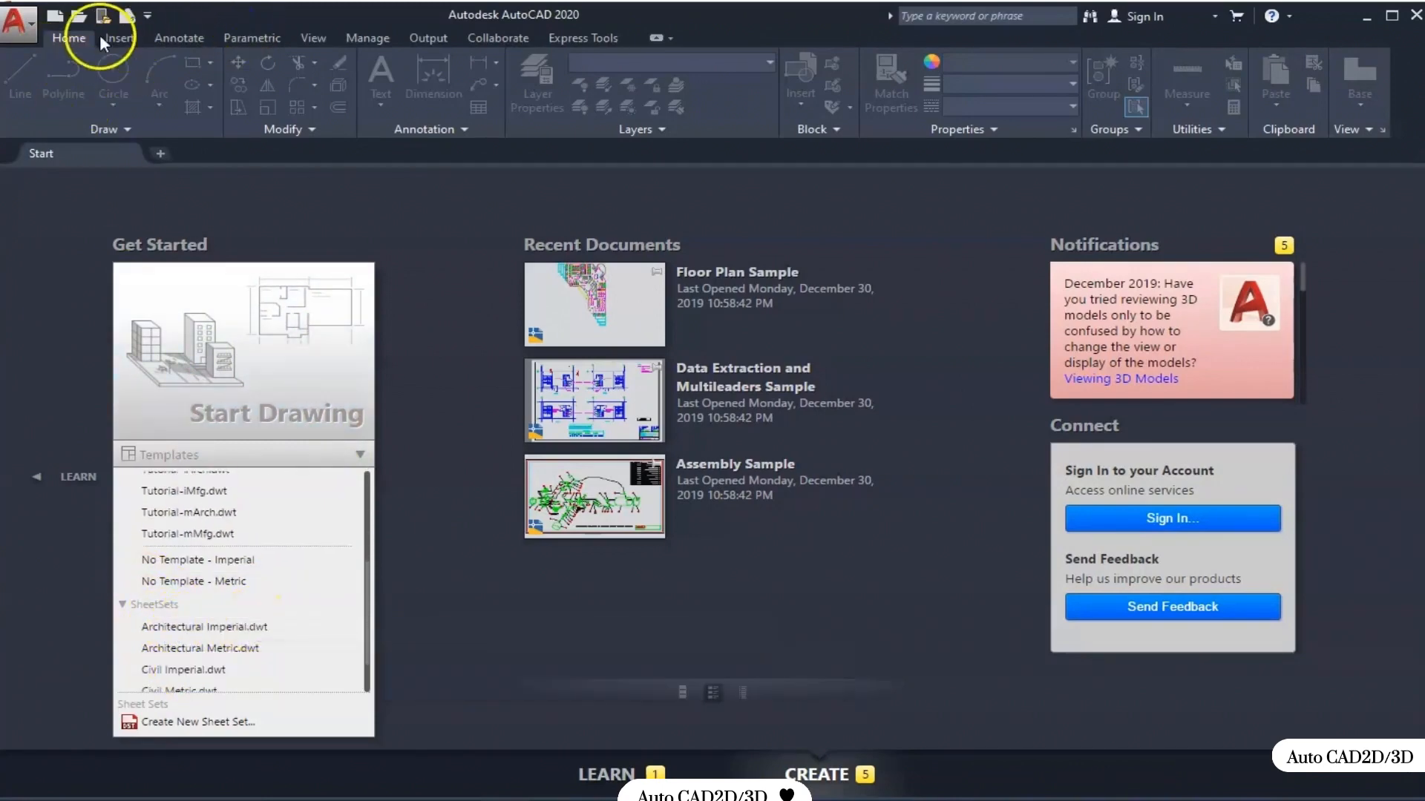
- Create a new drawing from the Architectural Imperial.dwt template in the SheetSets folder and switch to model space
left_click(16, 18)
left_click(39, 126)
double_click(630, 275)
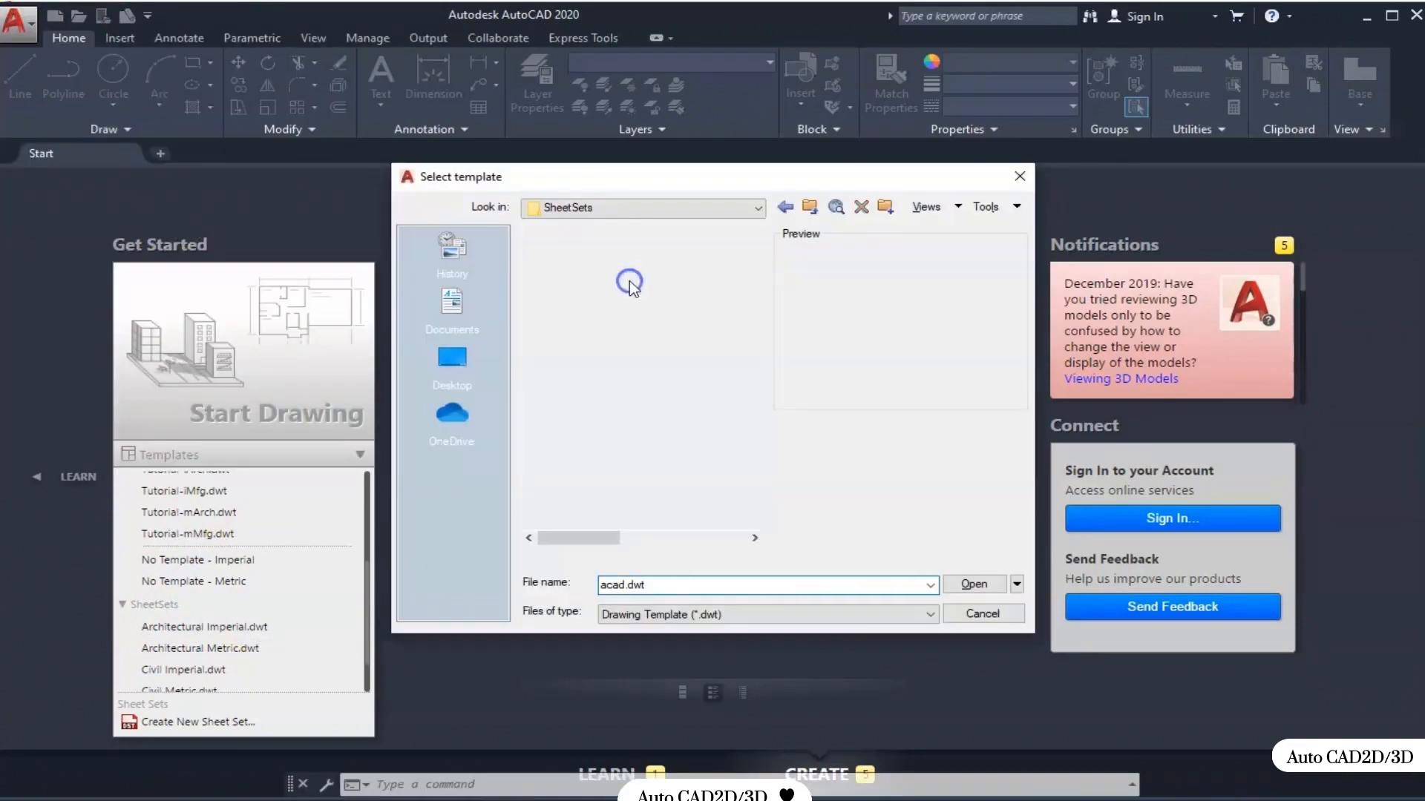
left_click(646, 256)
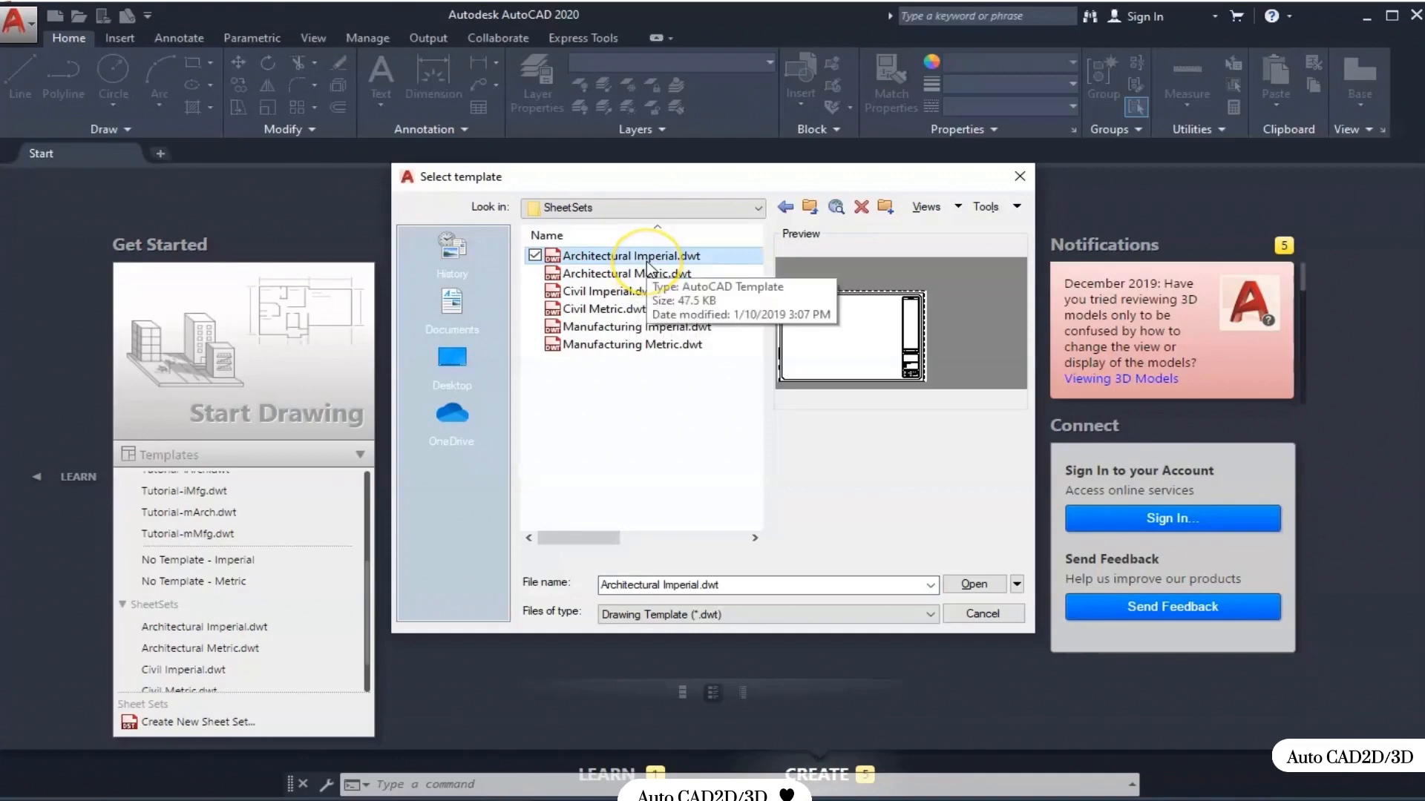
left_click(969, 584)
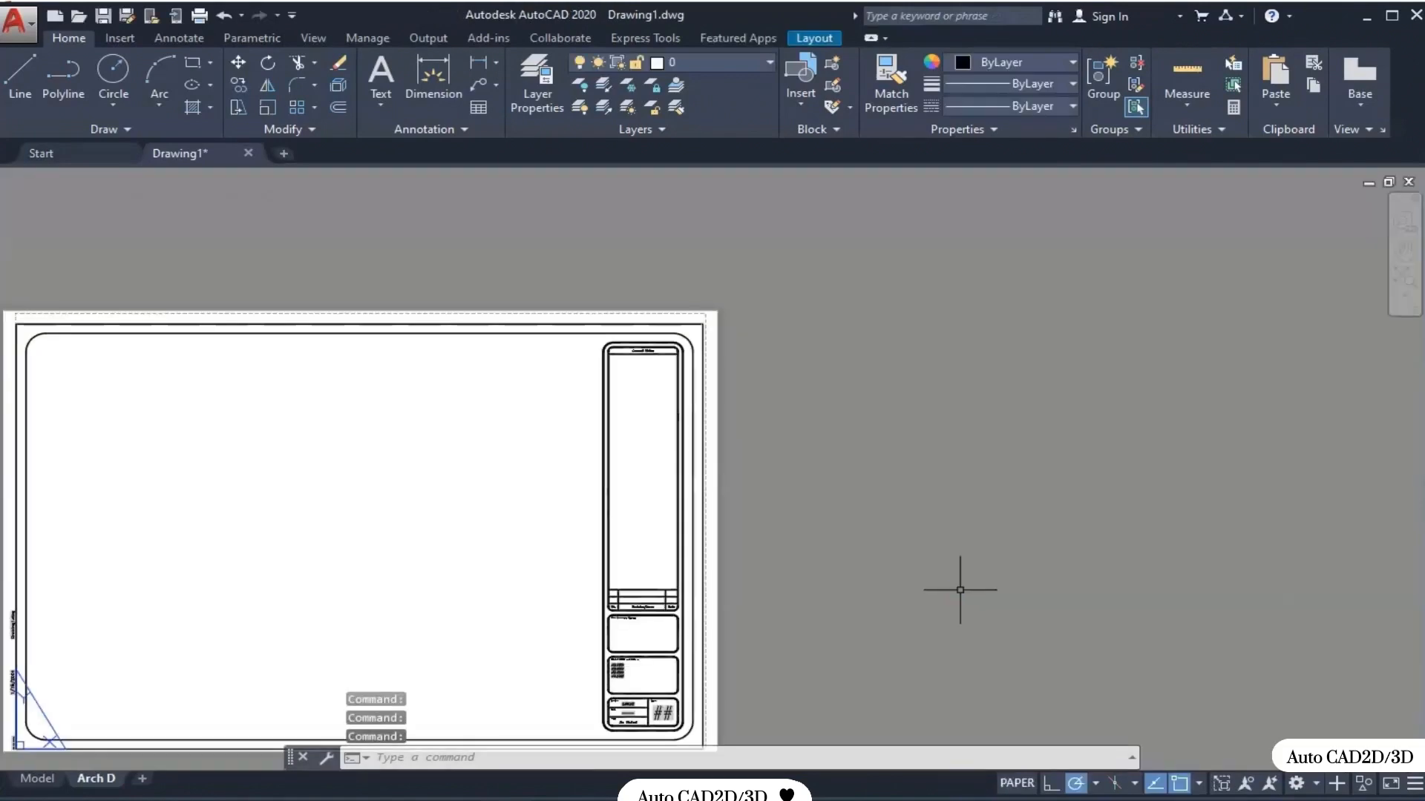
left_click(37, 778)
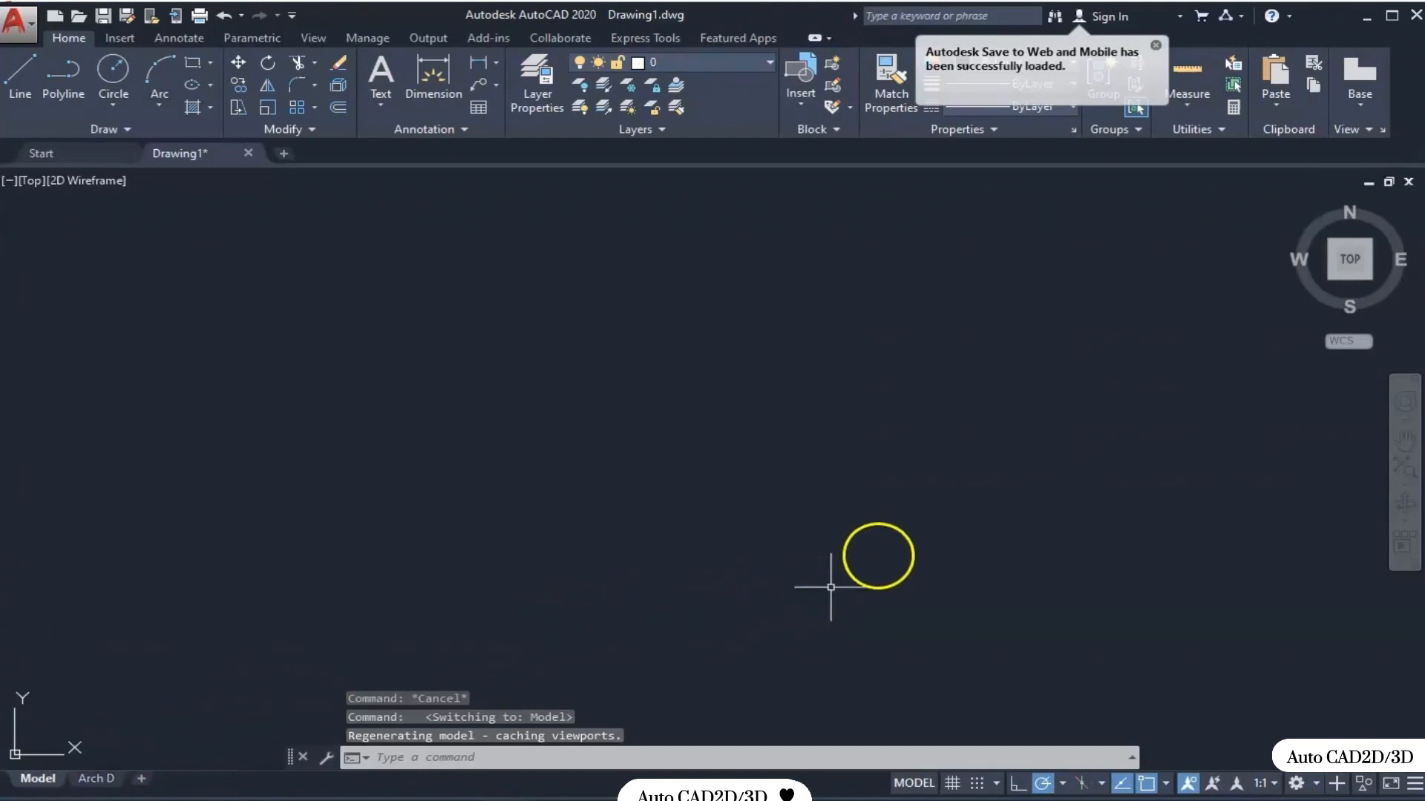
- Draw a freehand diagonal line about 7'-5" long at about 24°, rising from near the origin, with polar tracking off
middle_click_drag(831, 512, 779, 515)
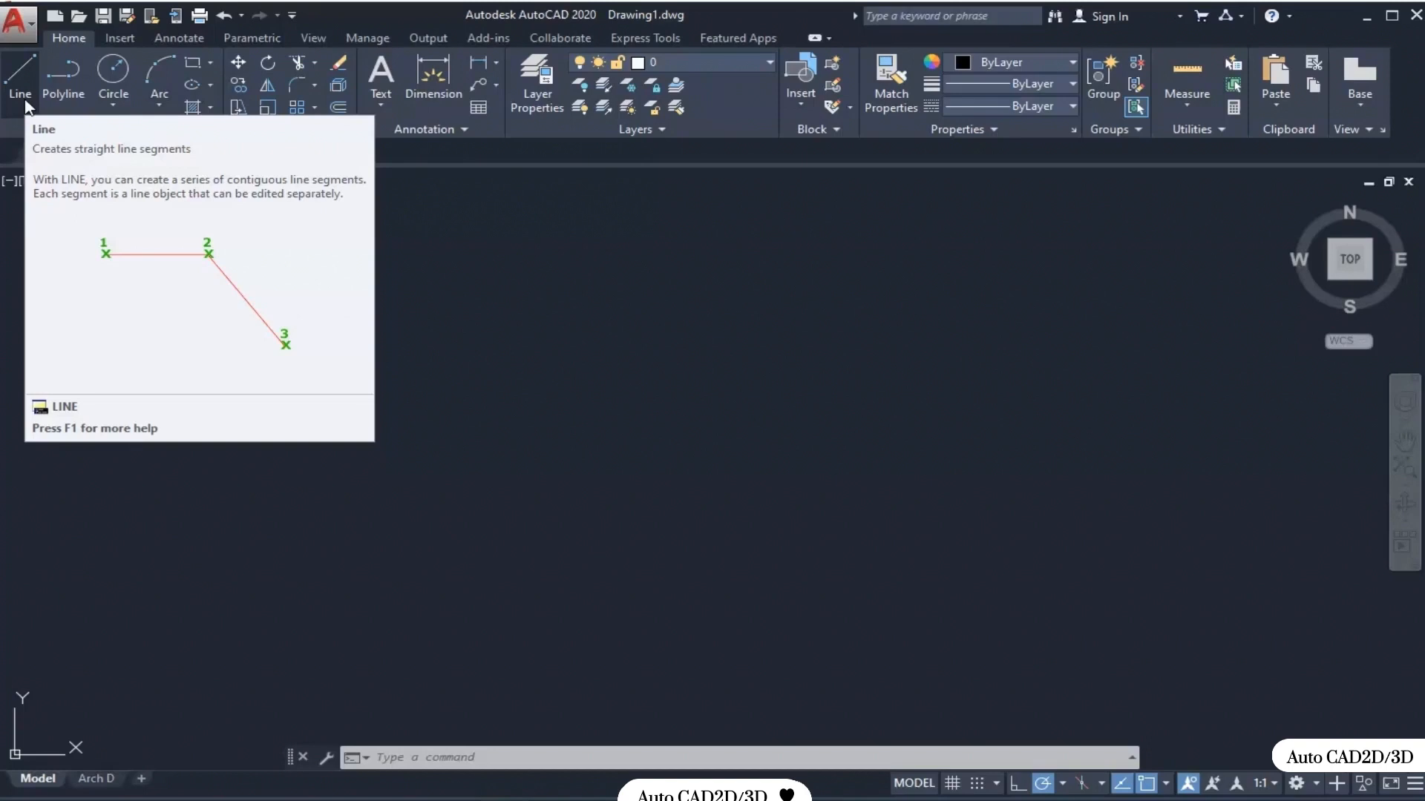
left_click(25, 74)
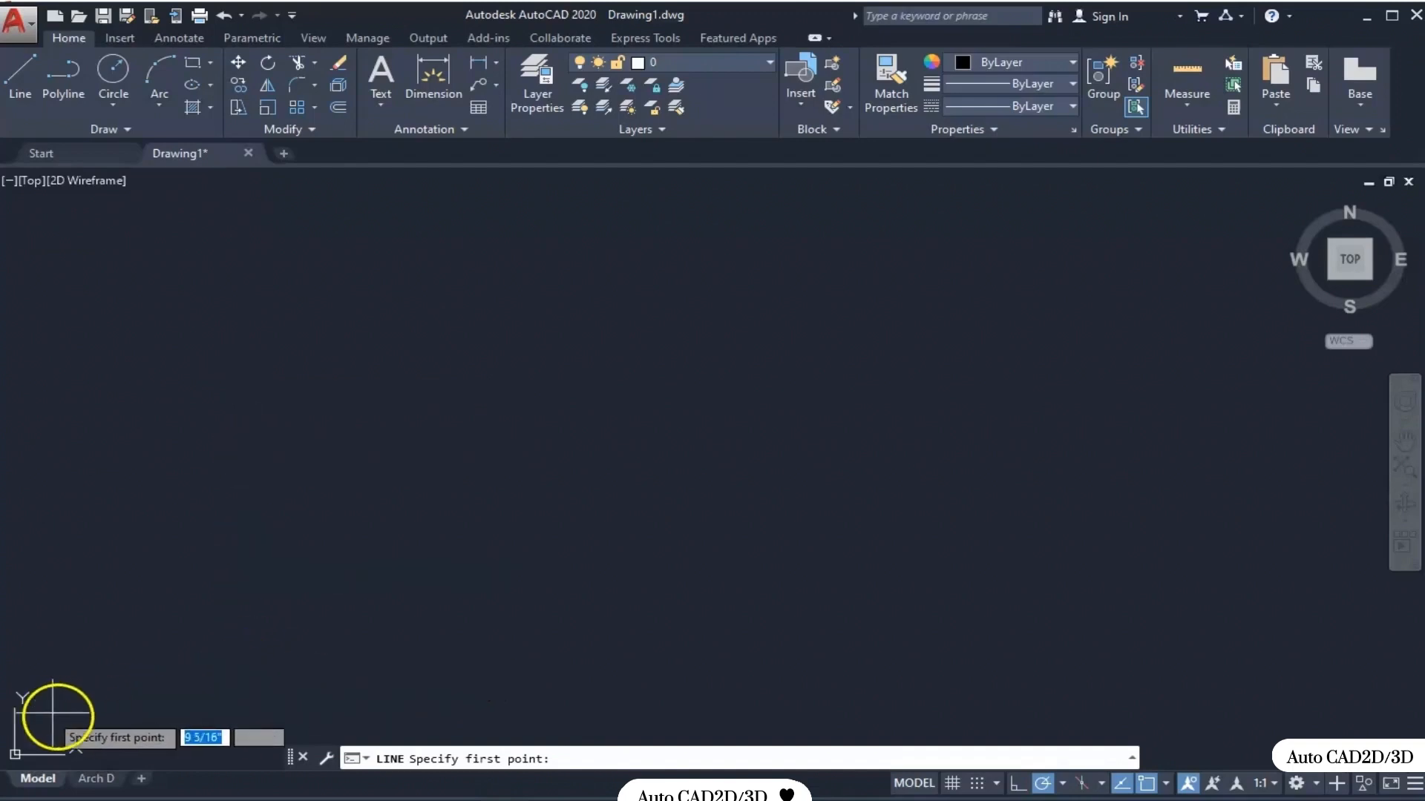
left_click(60, 715)
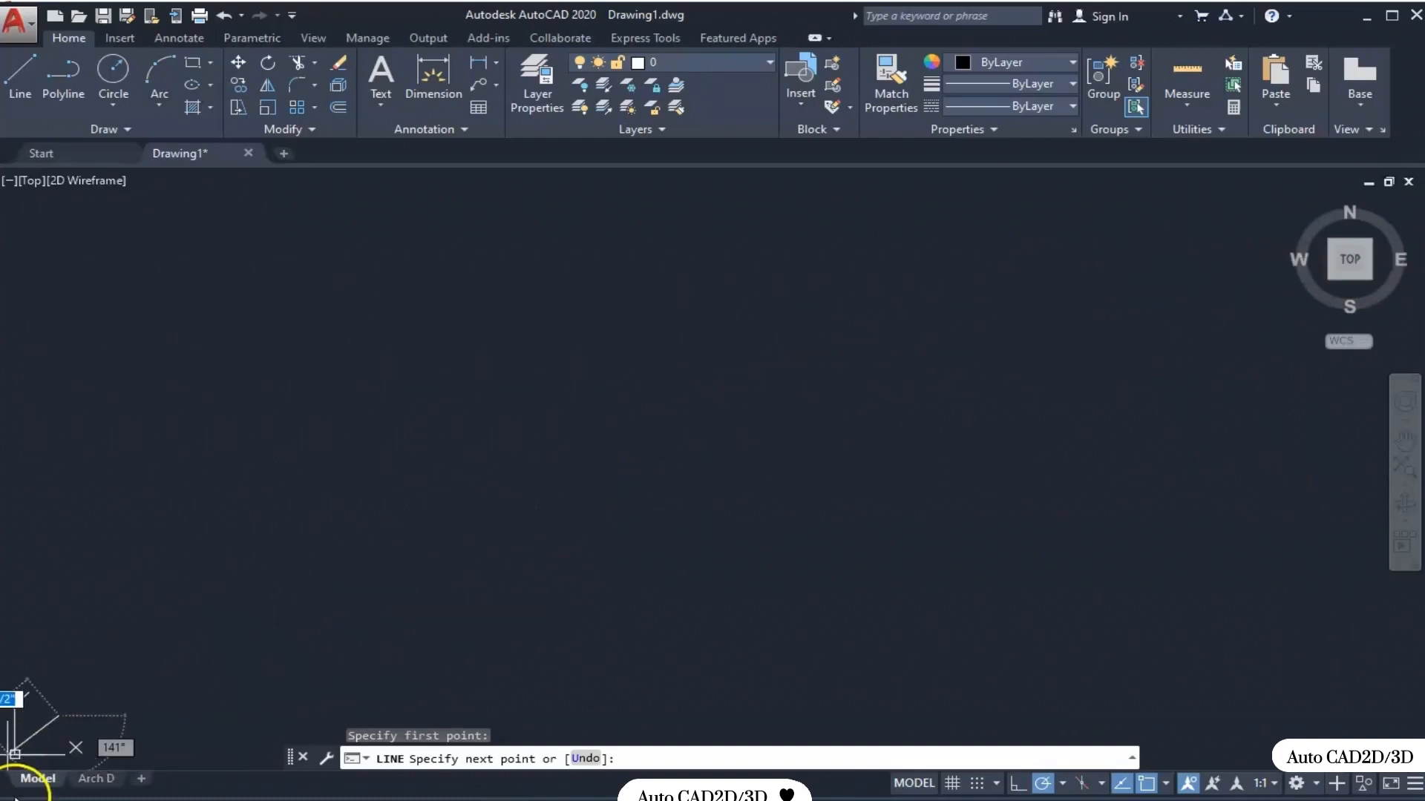
key("F10")
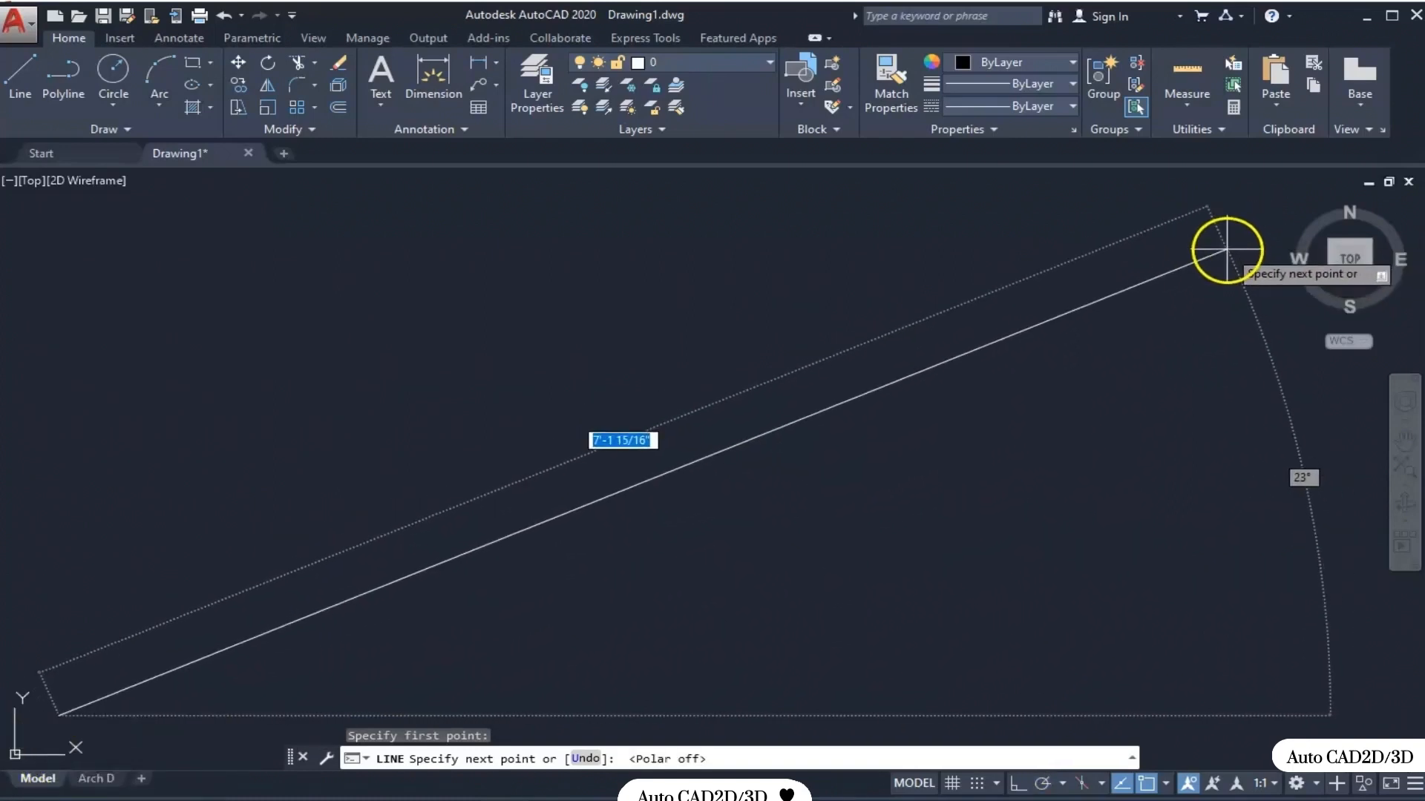
left_click(1264, 214)
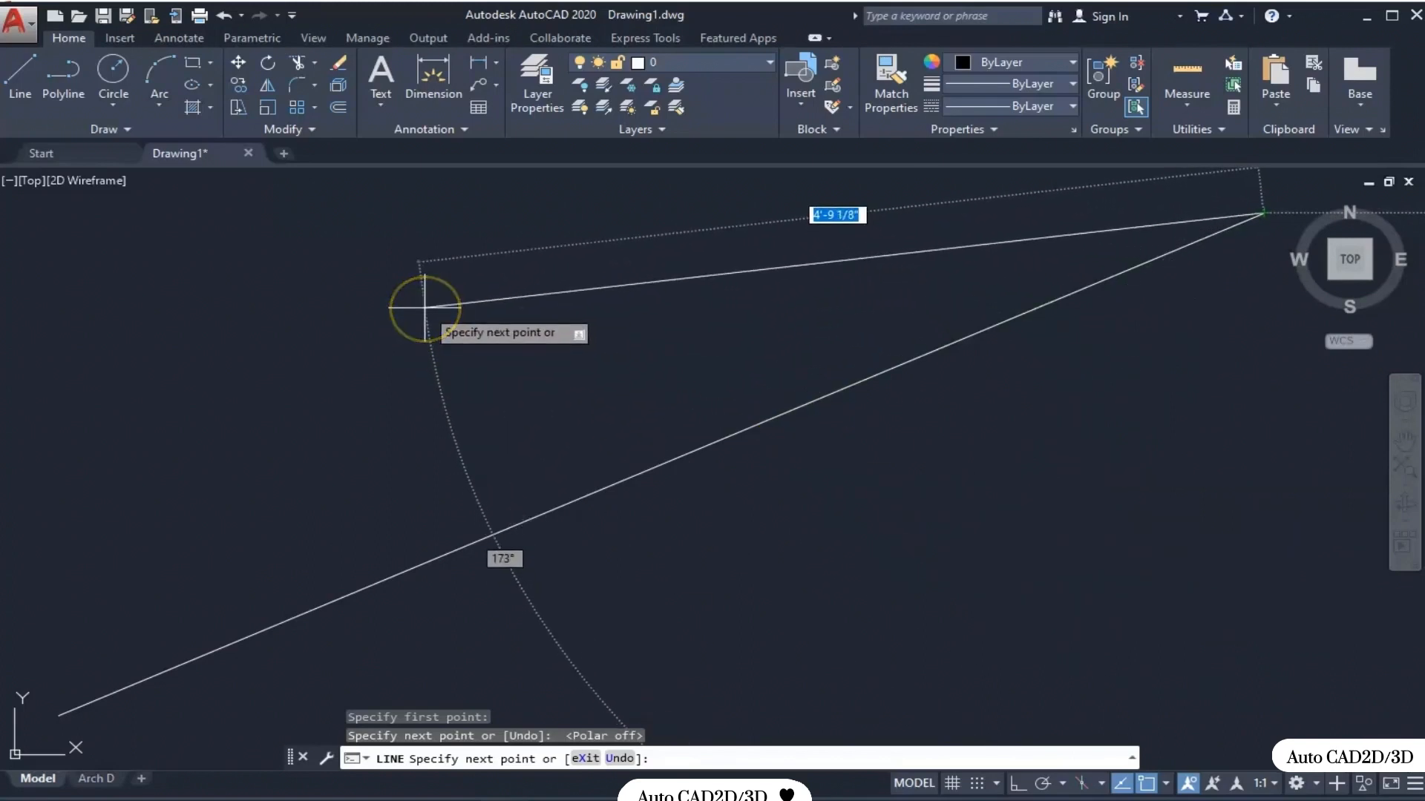
key("Return")
mouse_move(544, 410)
middle_mouse_down()
mouse_move(562, 407)
mouse_move(549, 402)
middle_mouse_up()
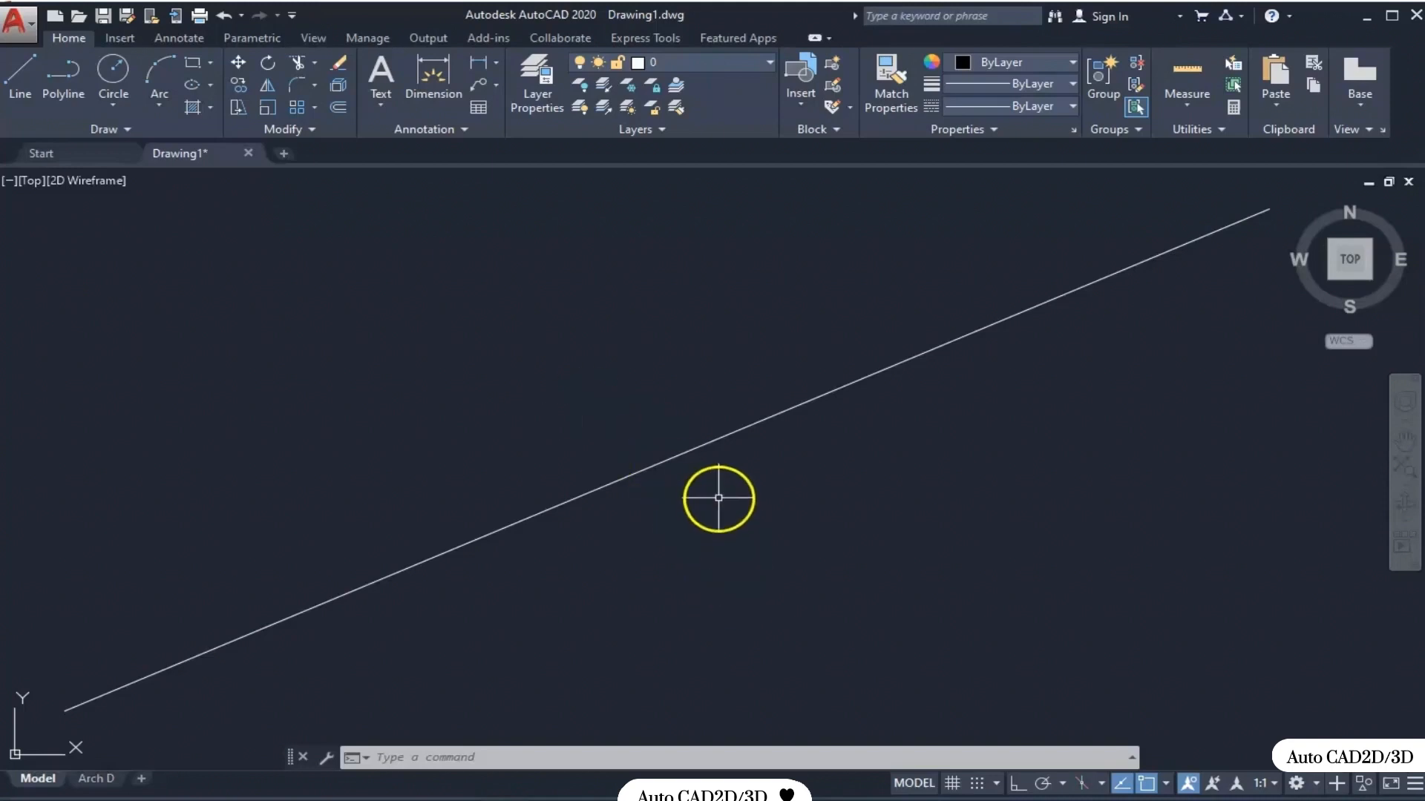
- Open the diagonal line's properties and enlarge the palette enough to show all its geometry values
left_click(707, 443)
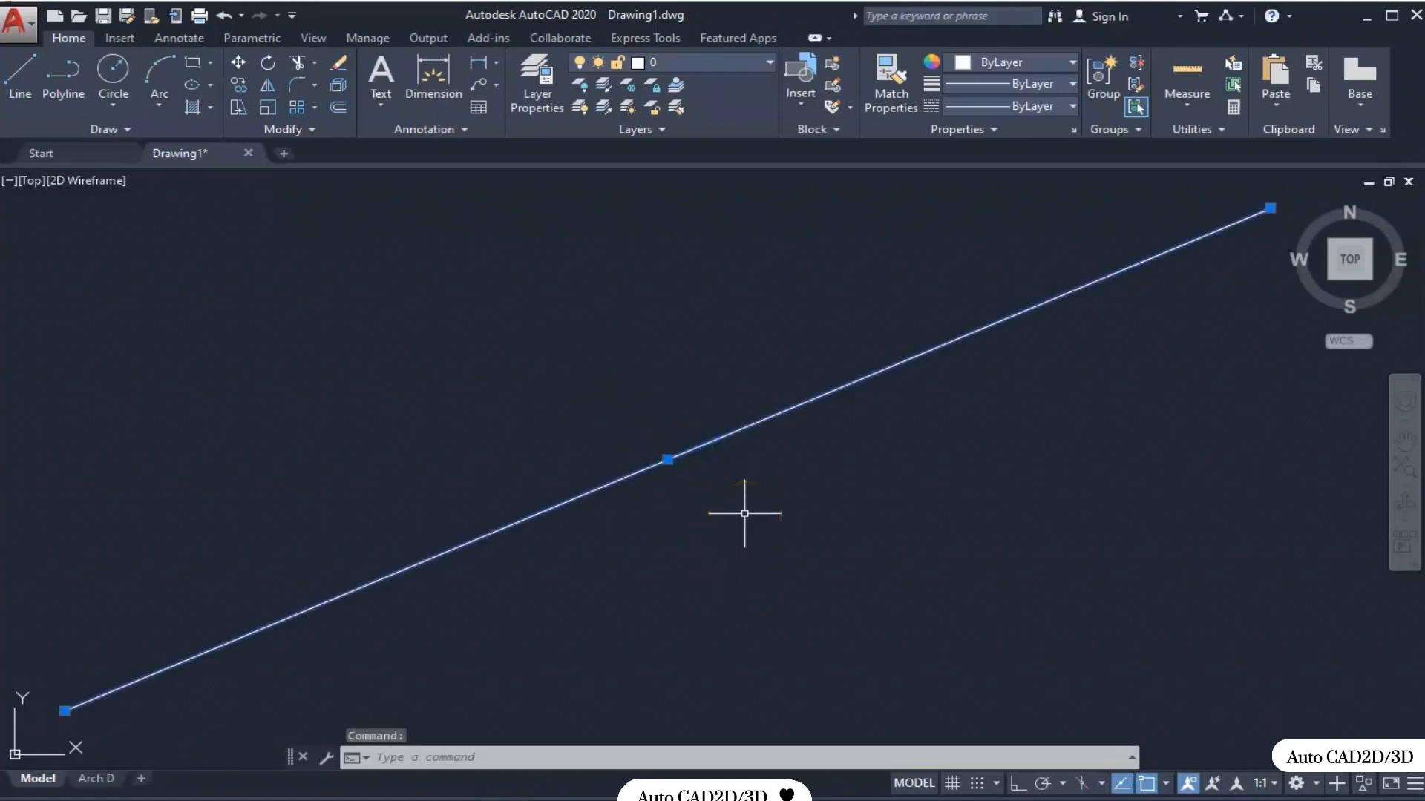
right_click(710, 346)
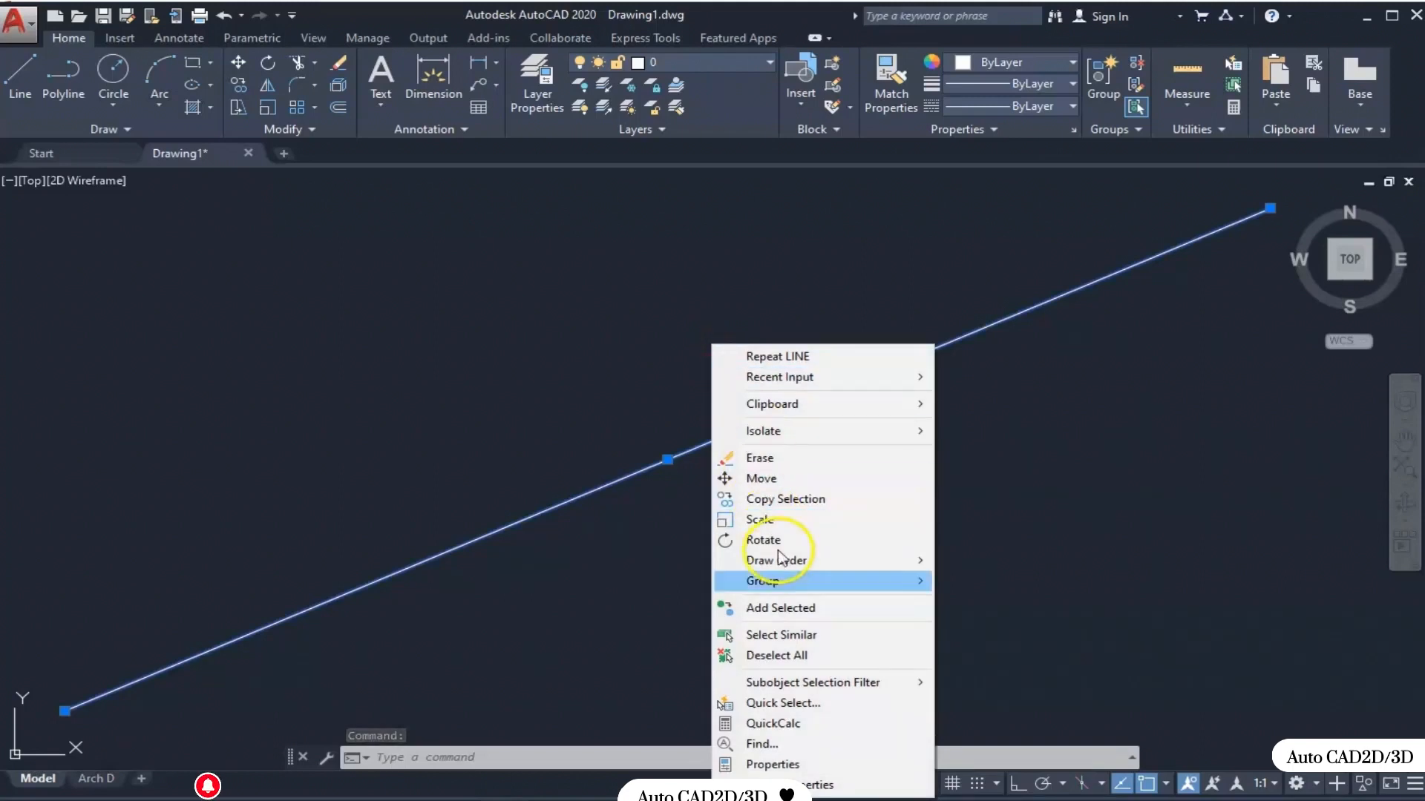
left_click(807, 764)
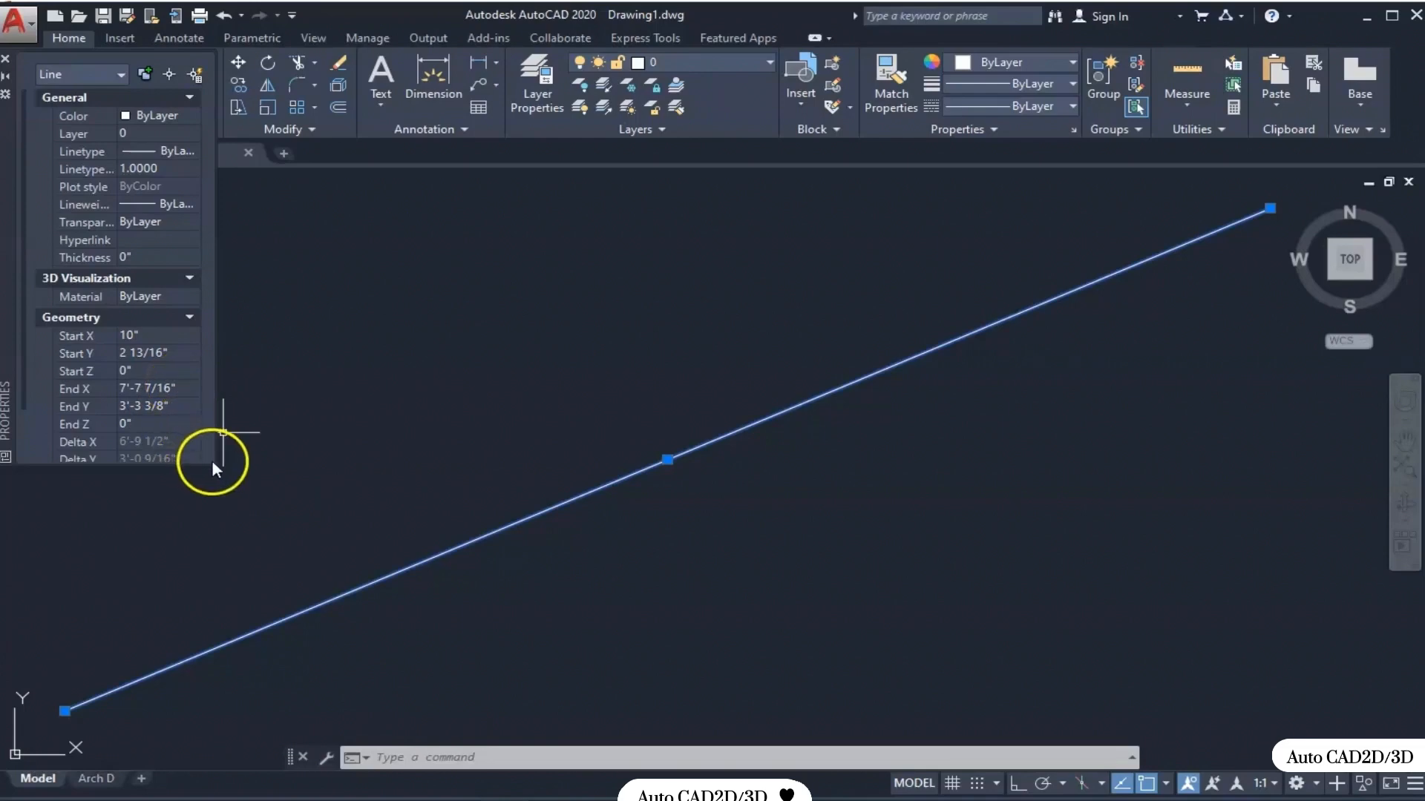
left_click_drag(212, 466, 334, 617)
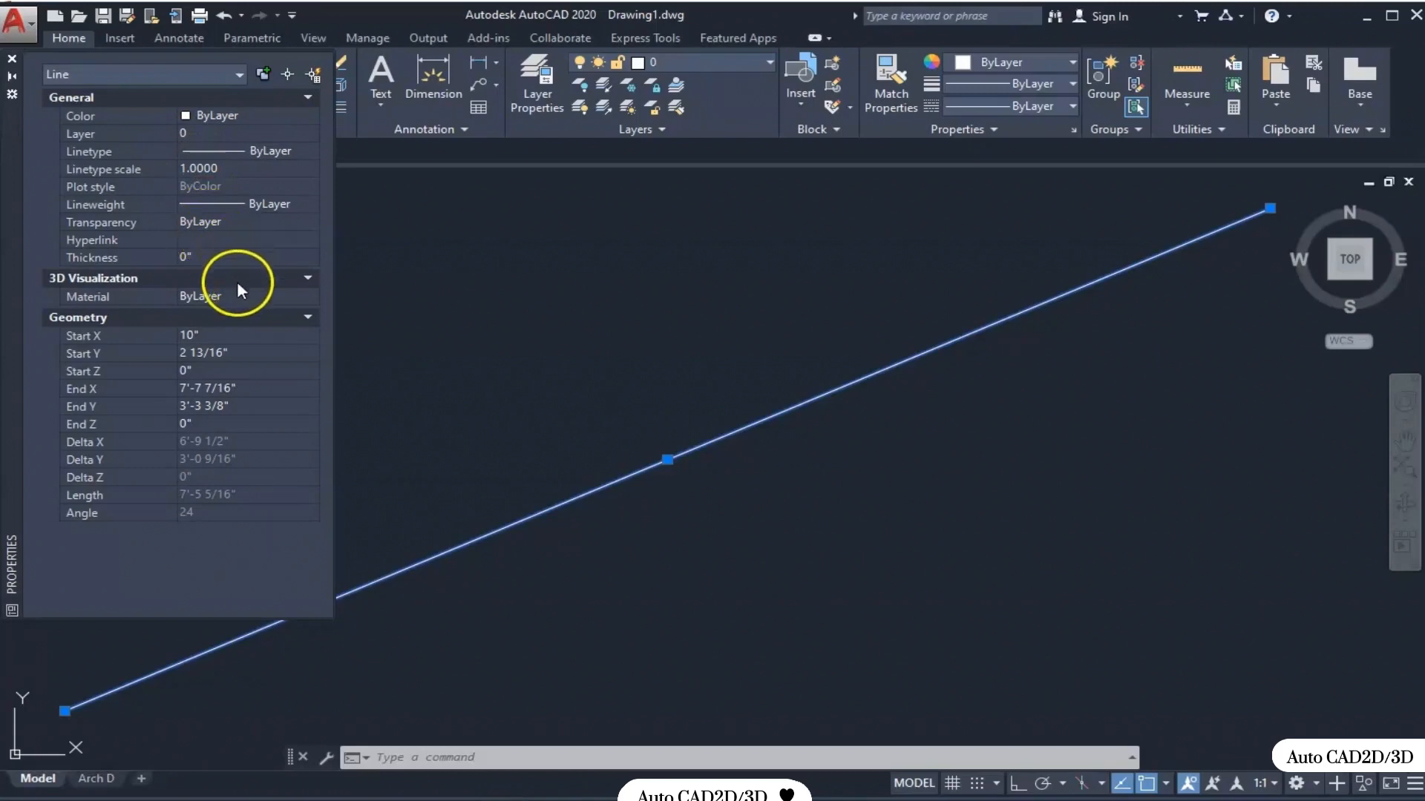
- Examine the line's start and end coordinates, delta X and Y, and length, comparing them with its endpoints in the drawing
left_click(211, 335)
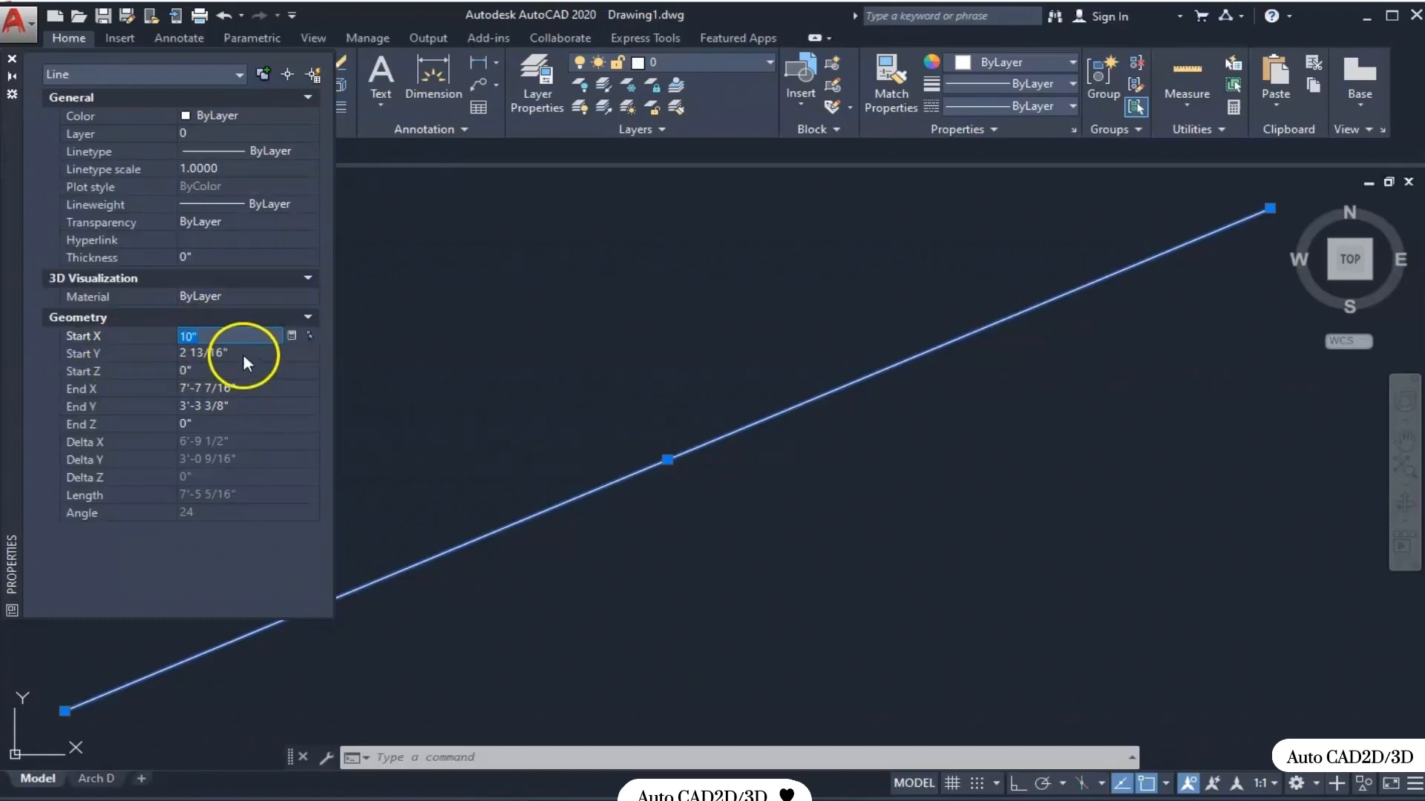
left_click(242, 354)
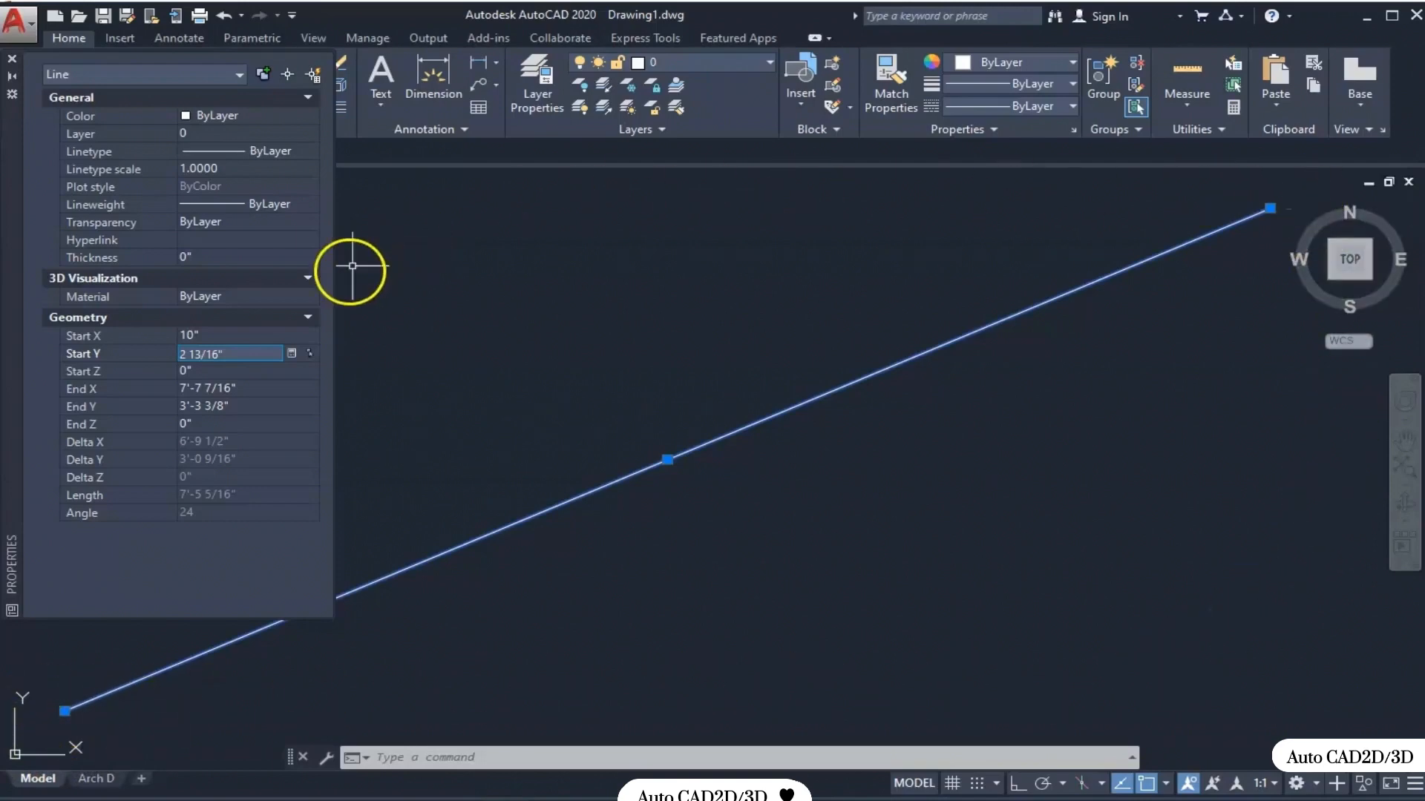
left_click(1259, 577)
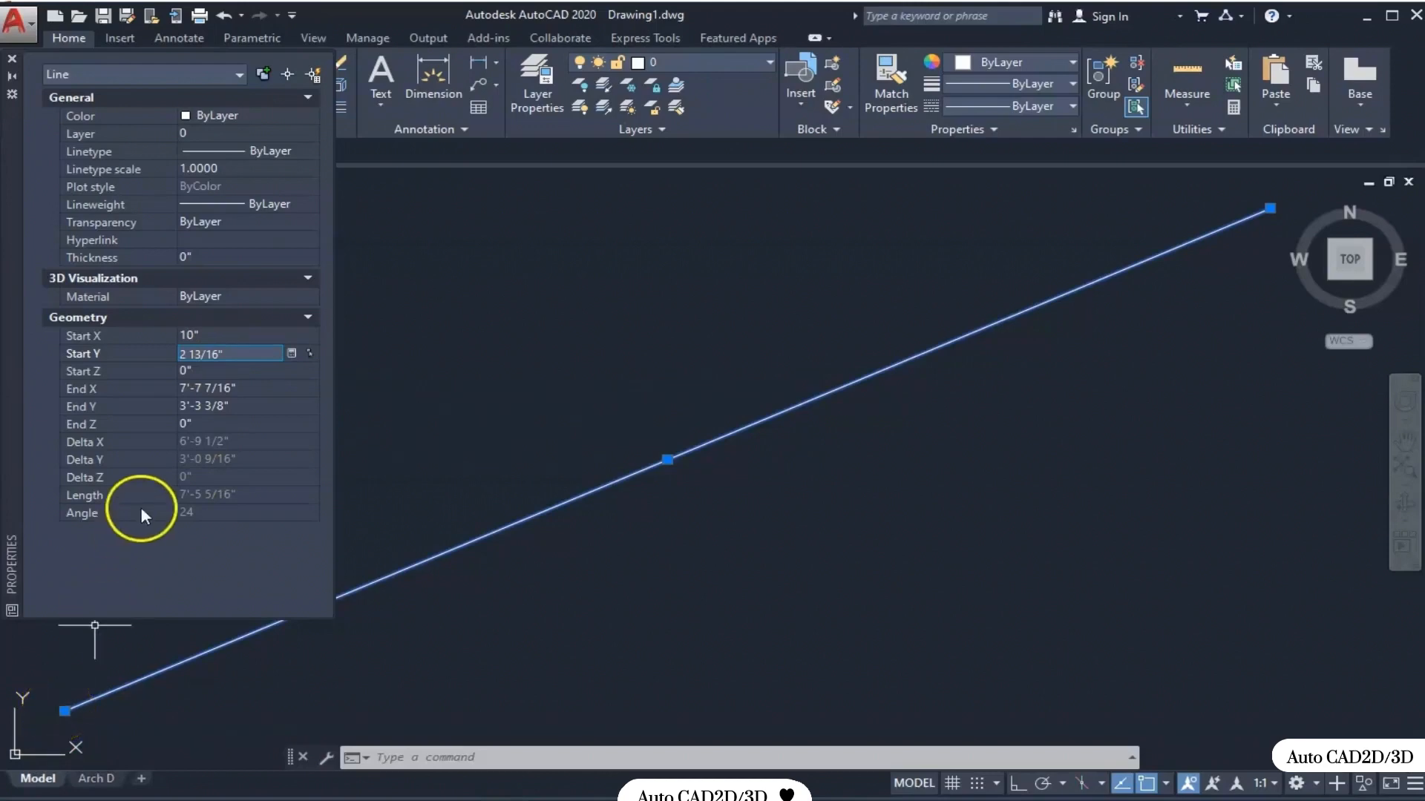
left_click(234, 387)
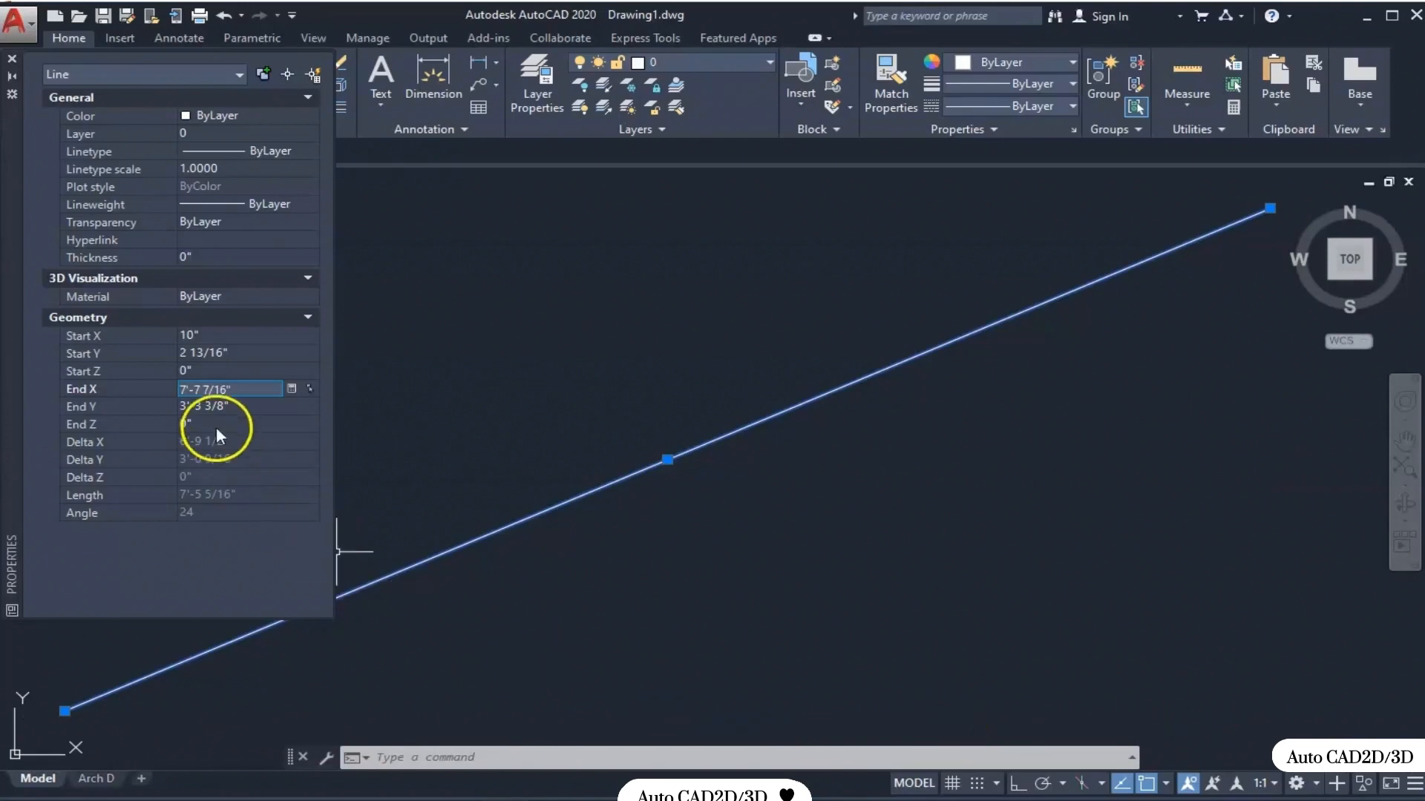
left_click(252, 408)
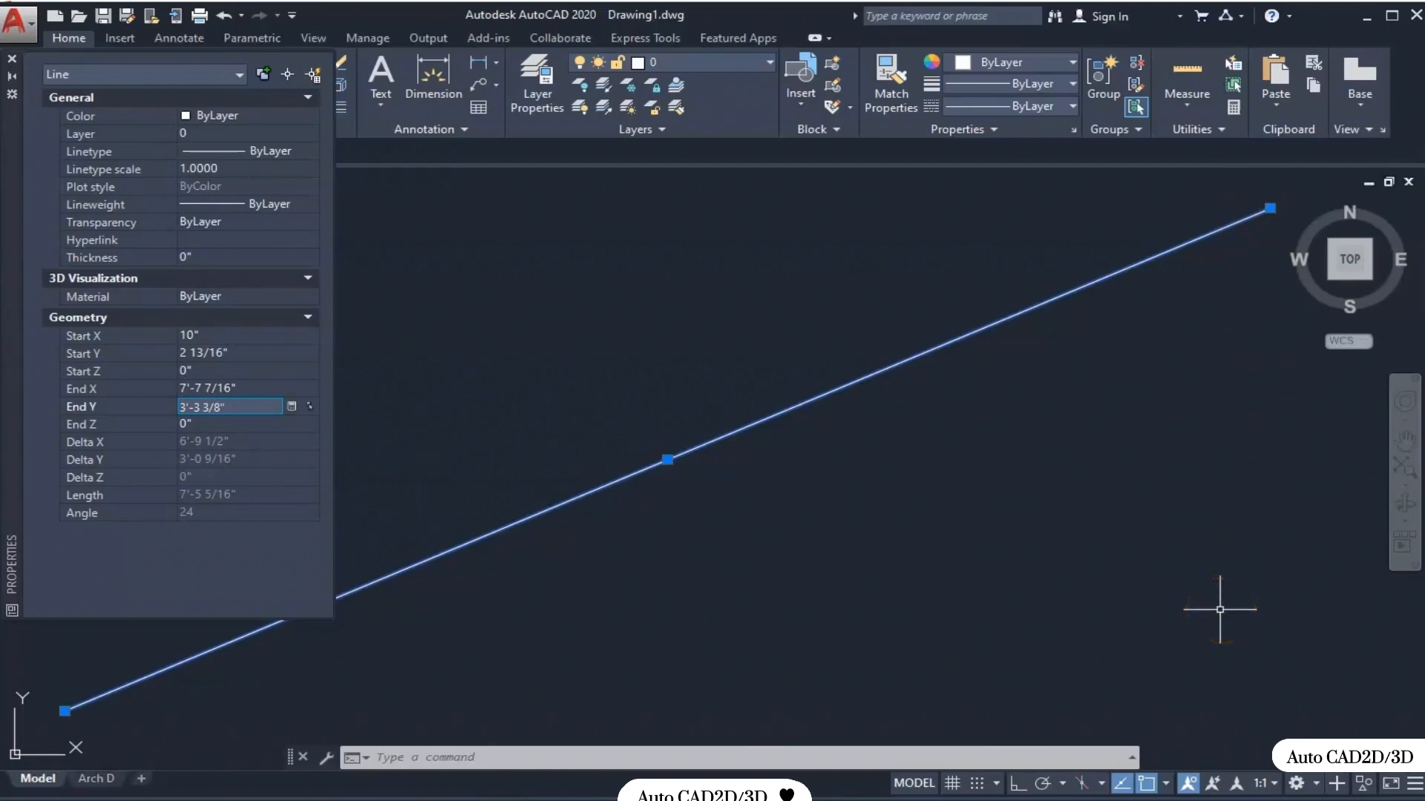
left_click(244, 443)
left_click(258, 460)
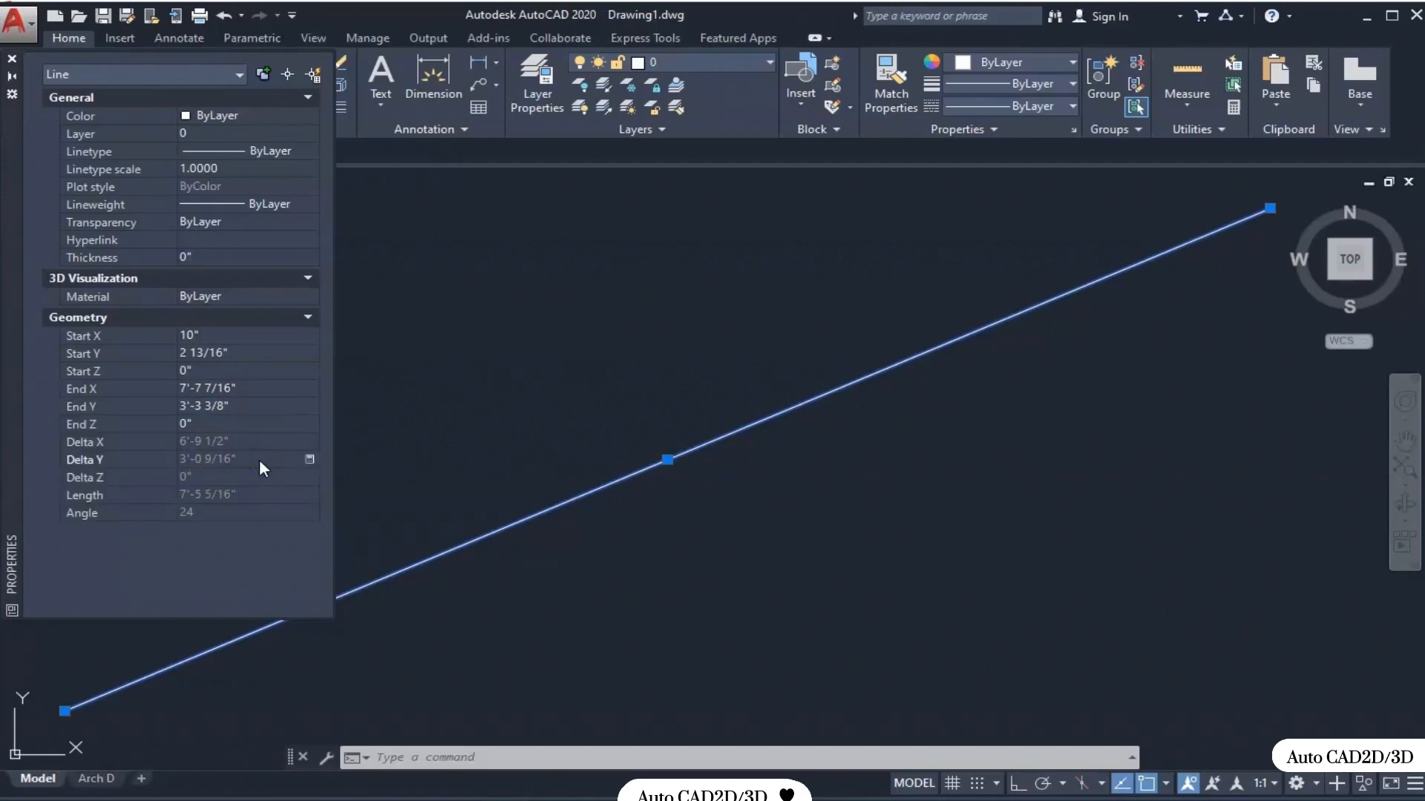
left_click(227, 353)
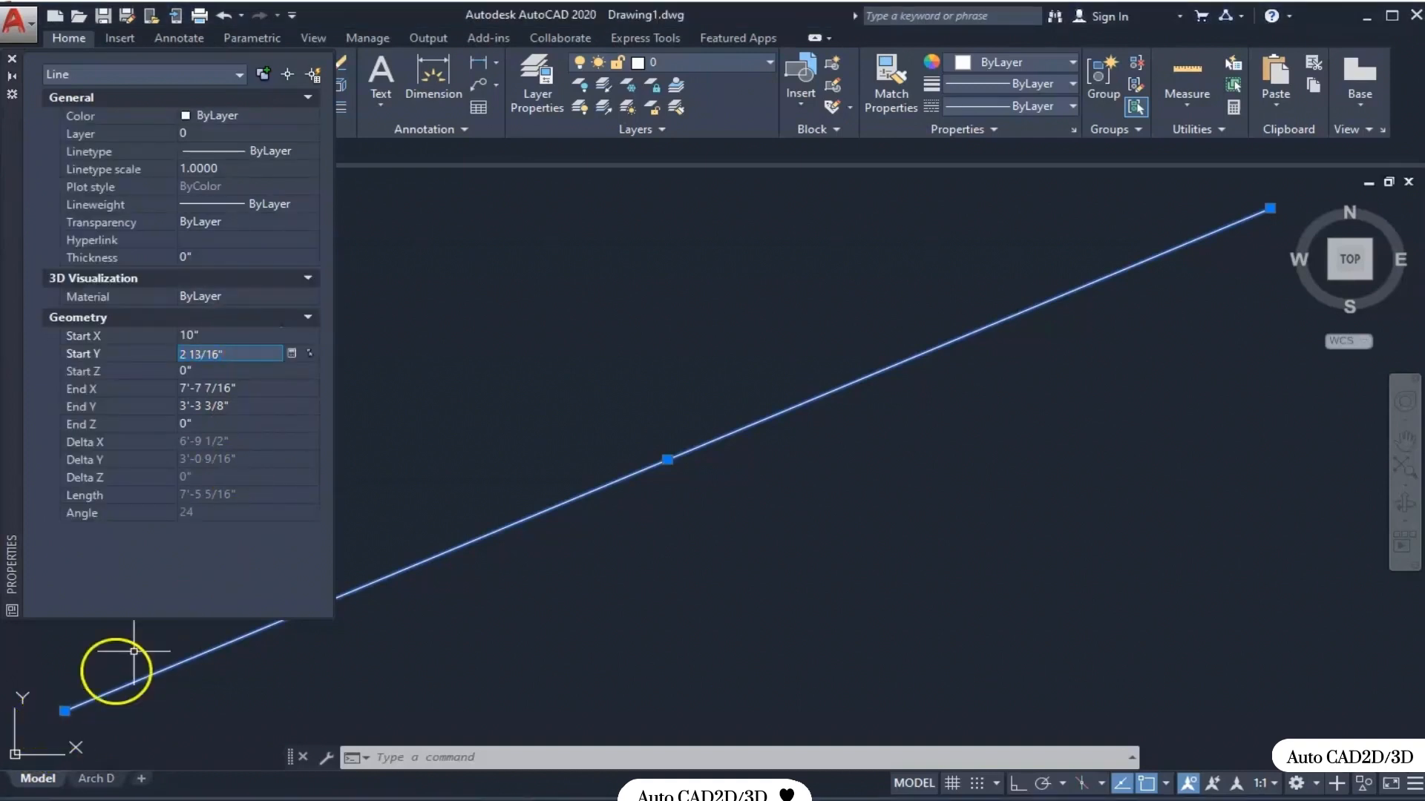
left_click(222, 388)
left_click(243, 407)
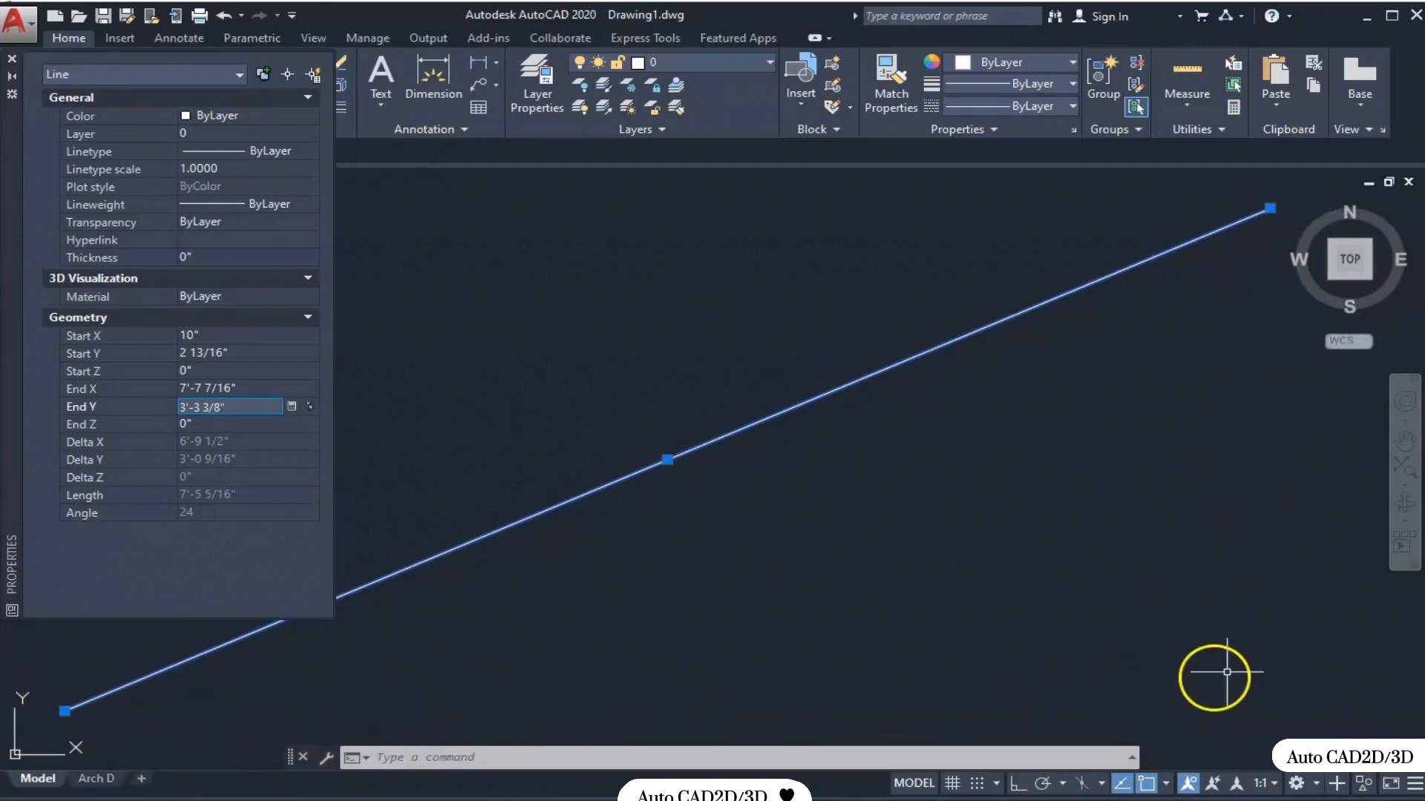
left_click(236, 442)
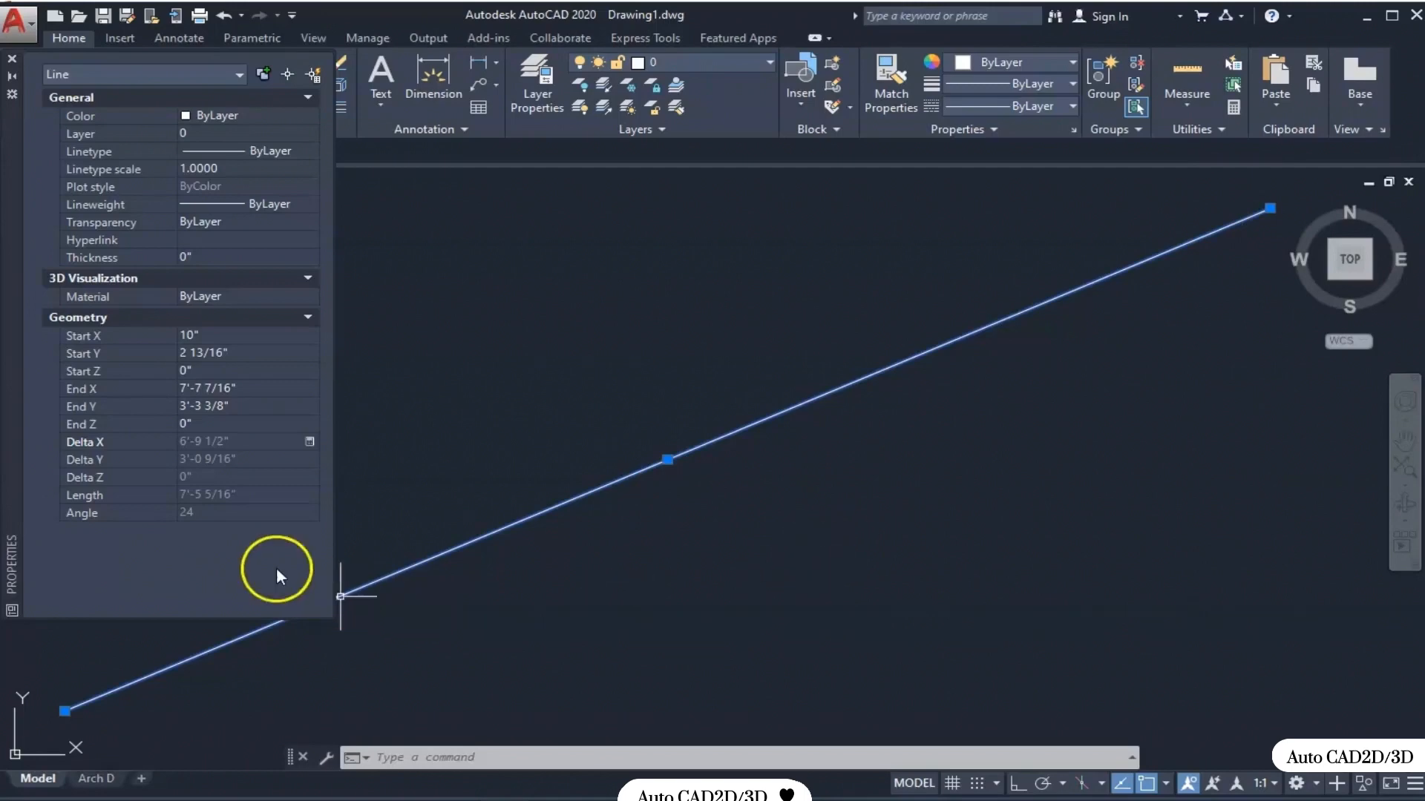
left_click(253, 501)
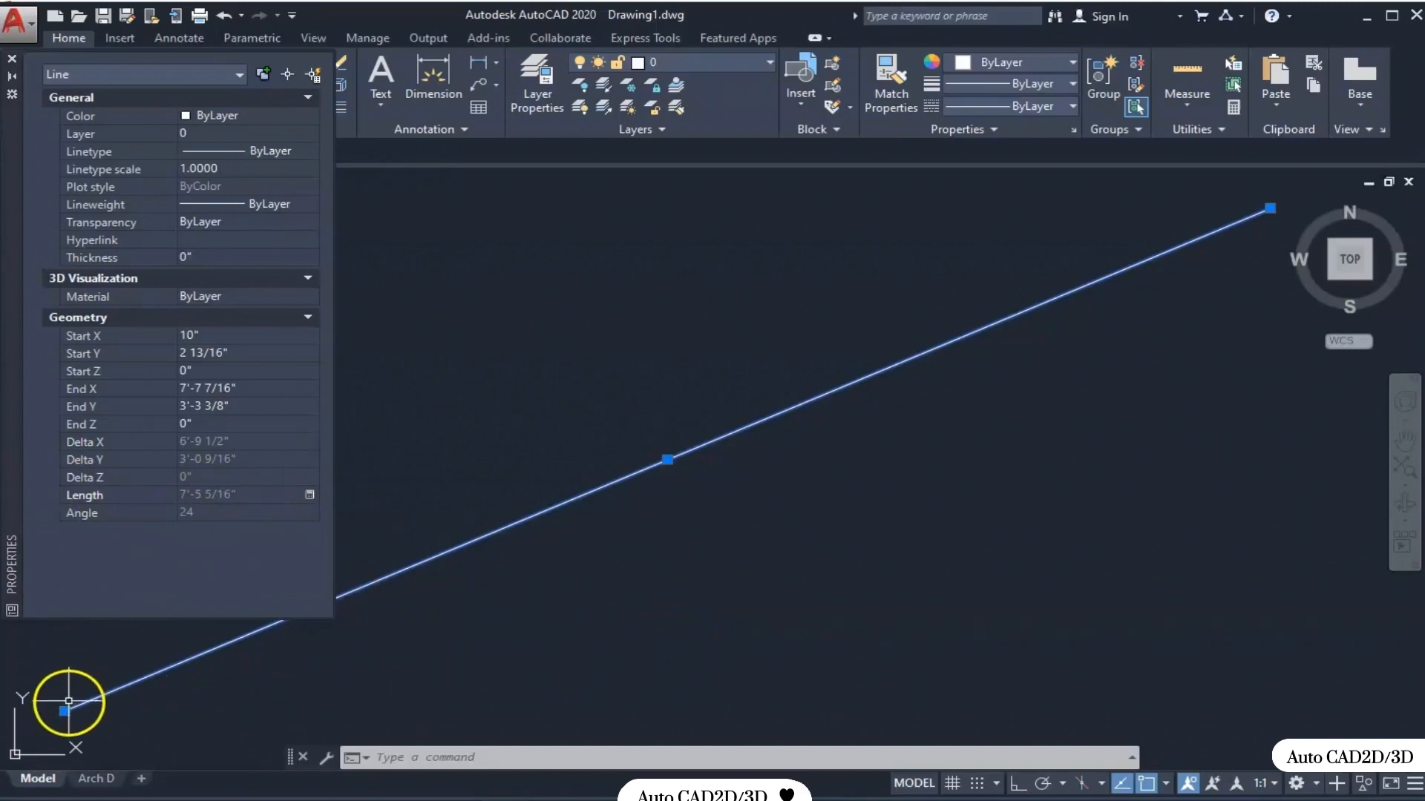
mouse_move(65, 711)
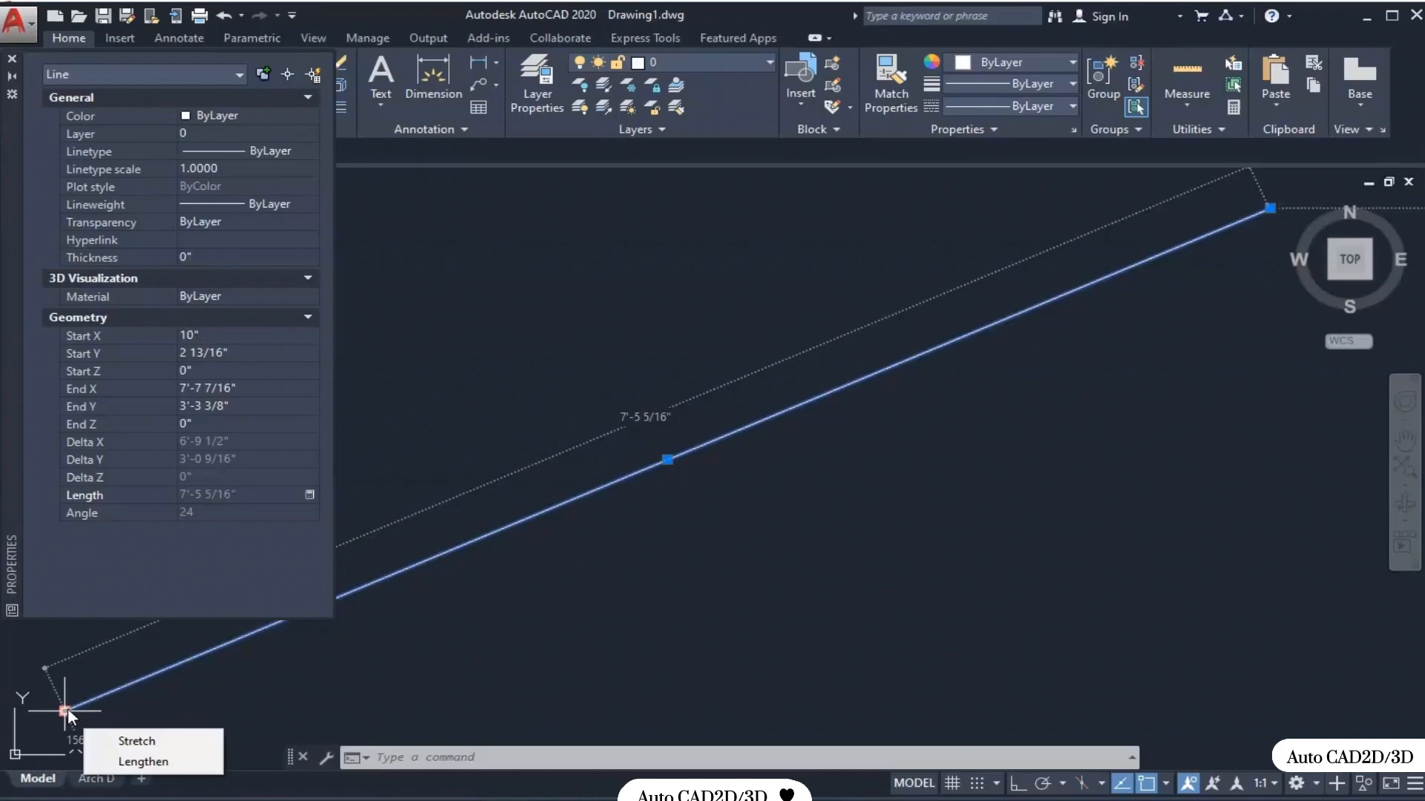
left_click(87, 701)
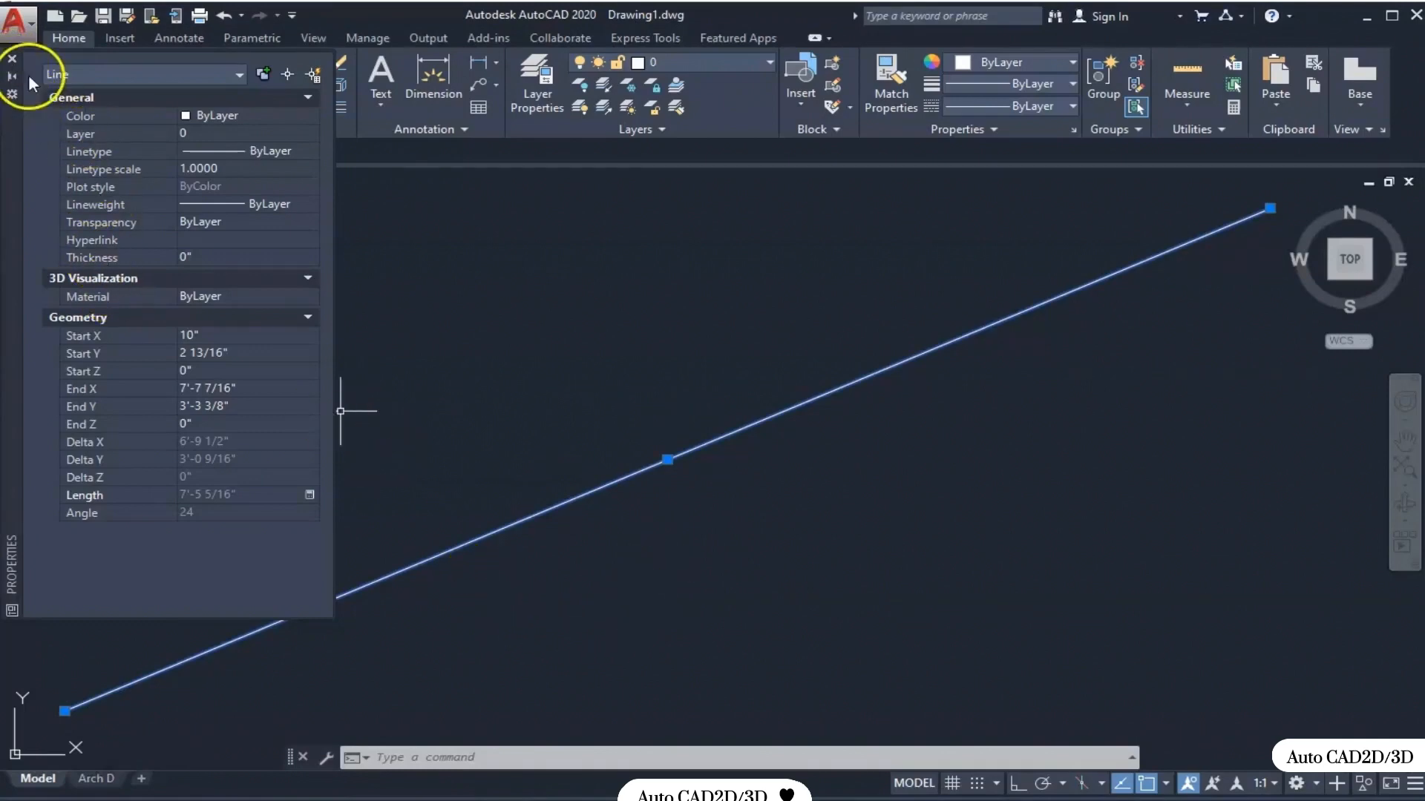
- Close the properties palette and erase the diagonal line
mouse_move(911, 528)
middle_mouse_down()
mouse_move(933, 521)
mouse_move(919, 519)
middle_mouse_up()
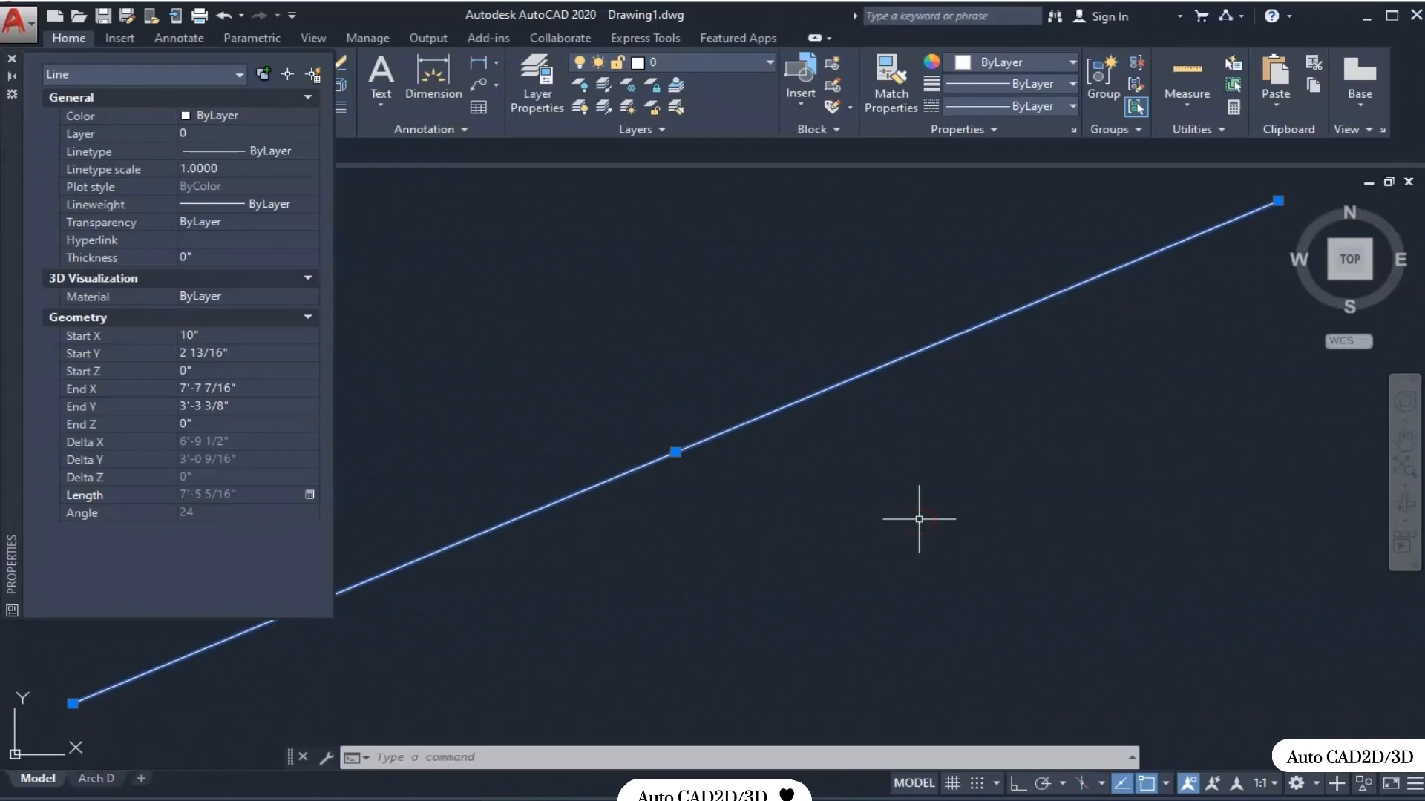
left_click(12, 59)
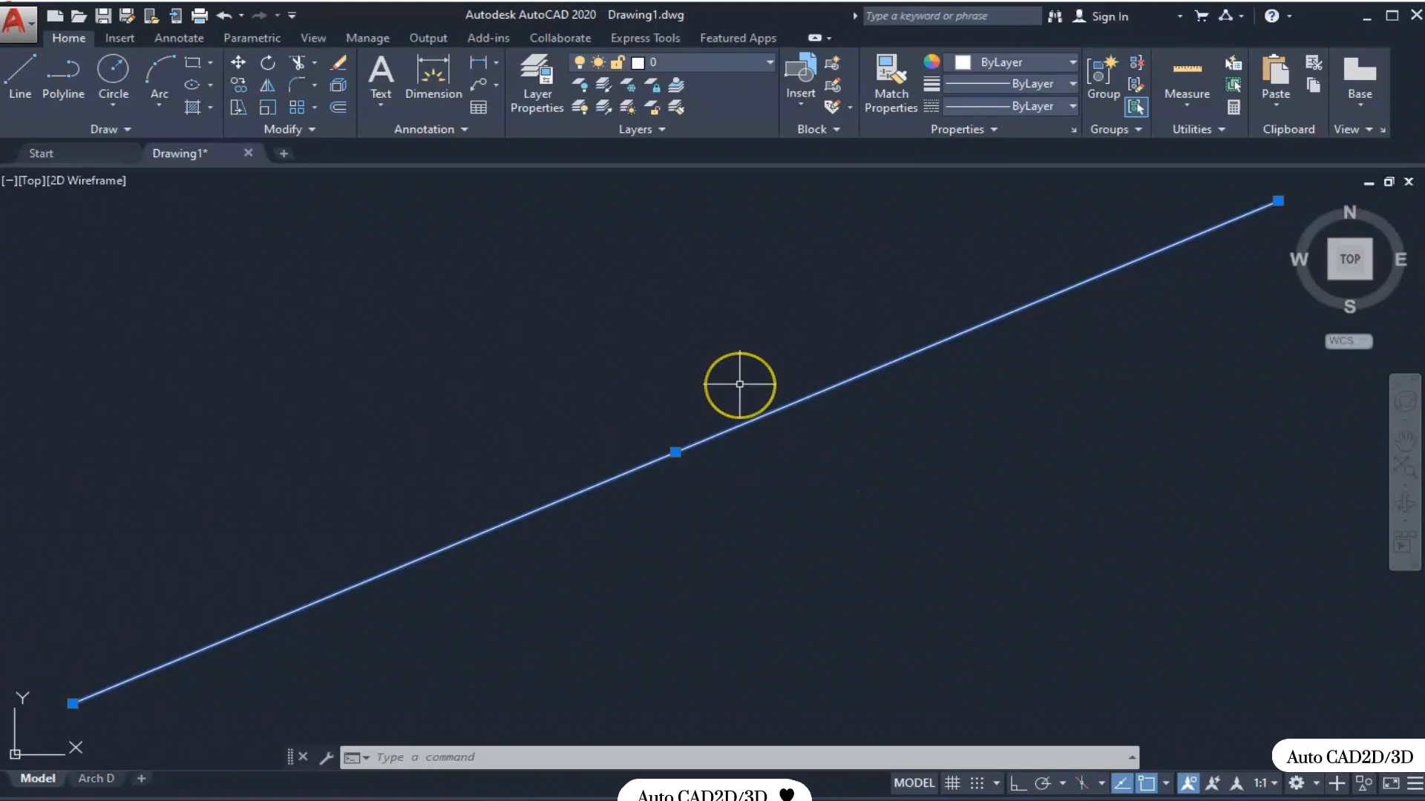
key("Delete")
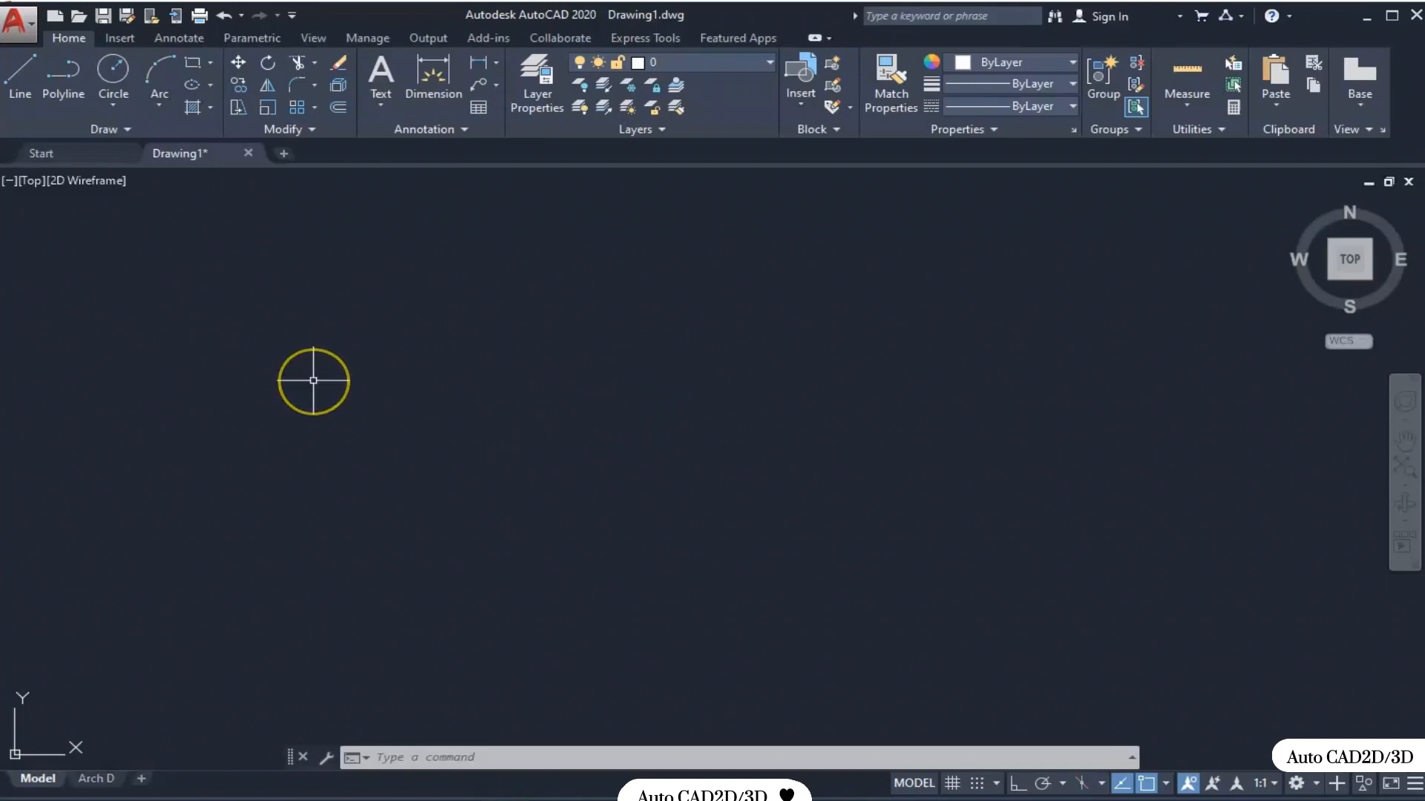
- Turn on polar tracking and draw a horizontal line 1/8" long at 0° in the empty drawing
type("l")
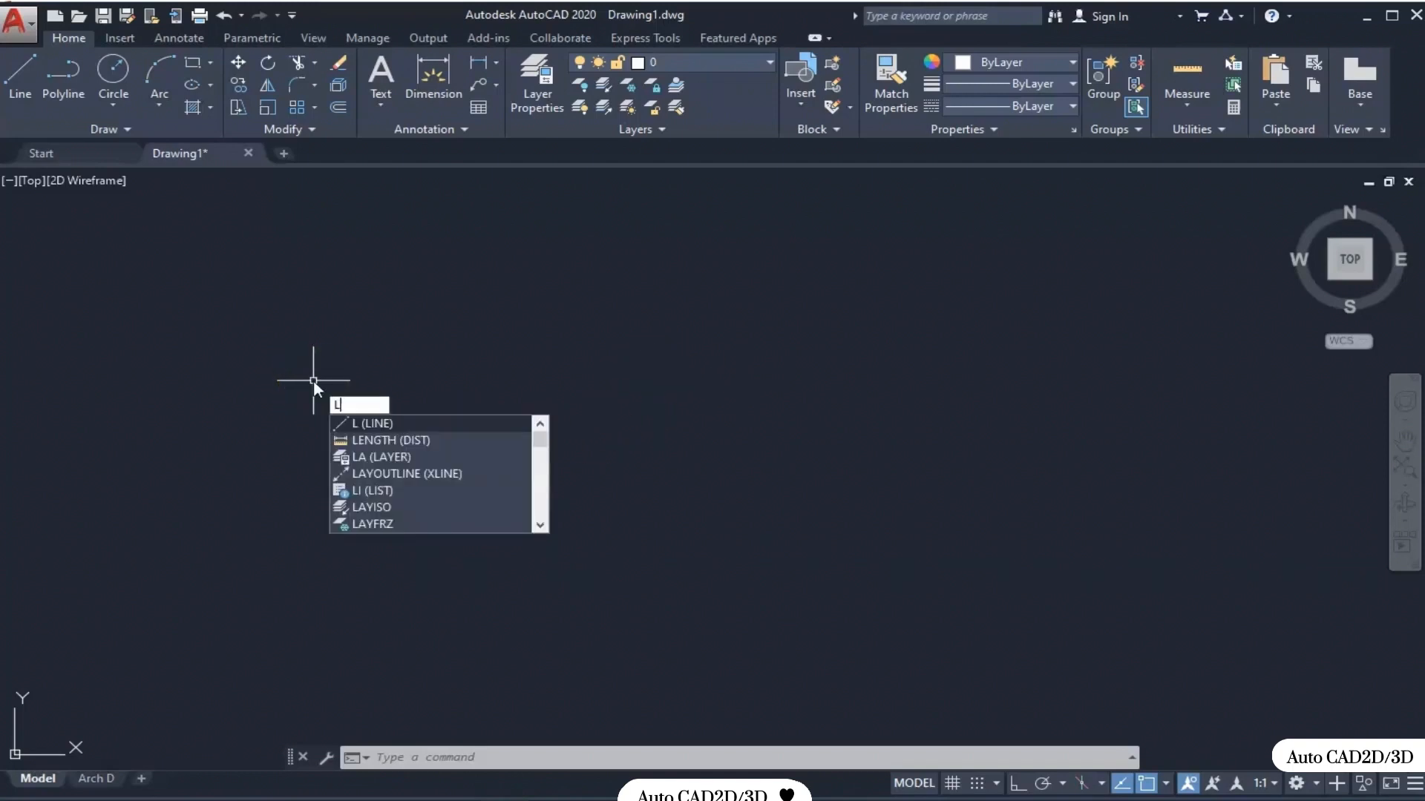
key("Return")
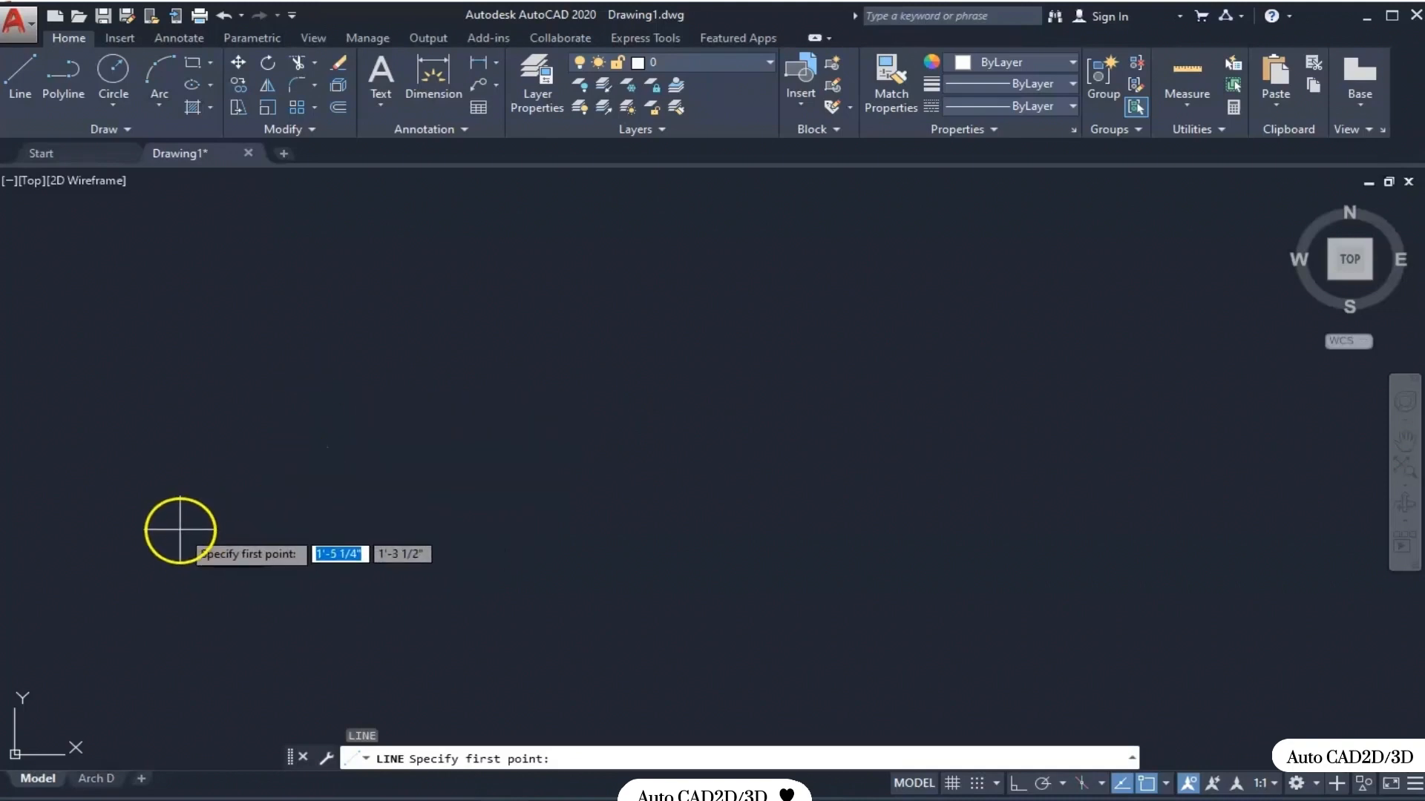
left_click(178, 485)
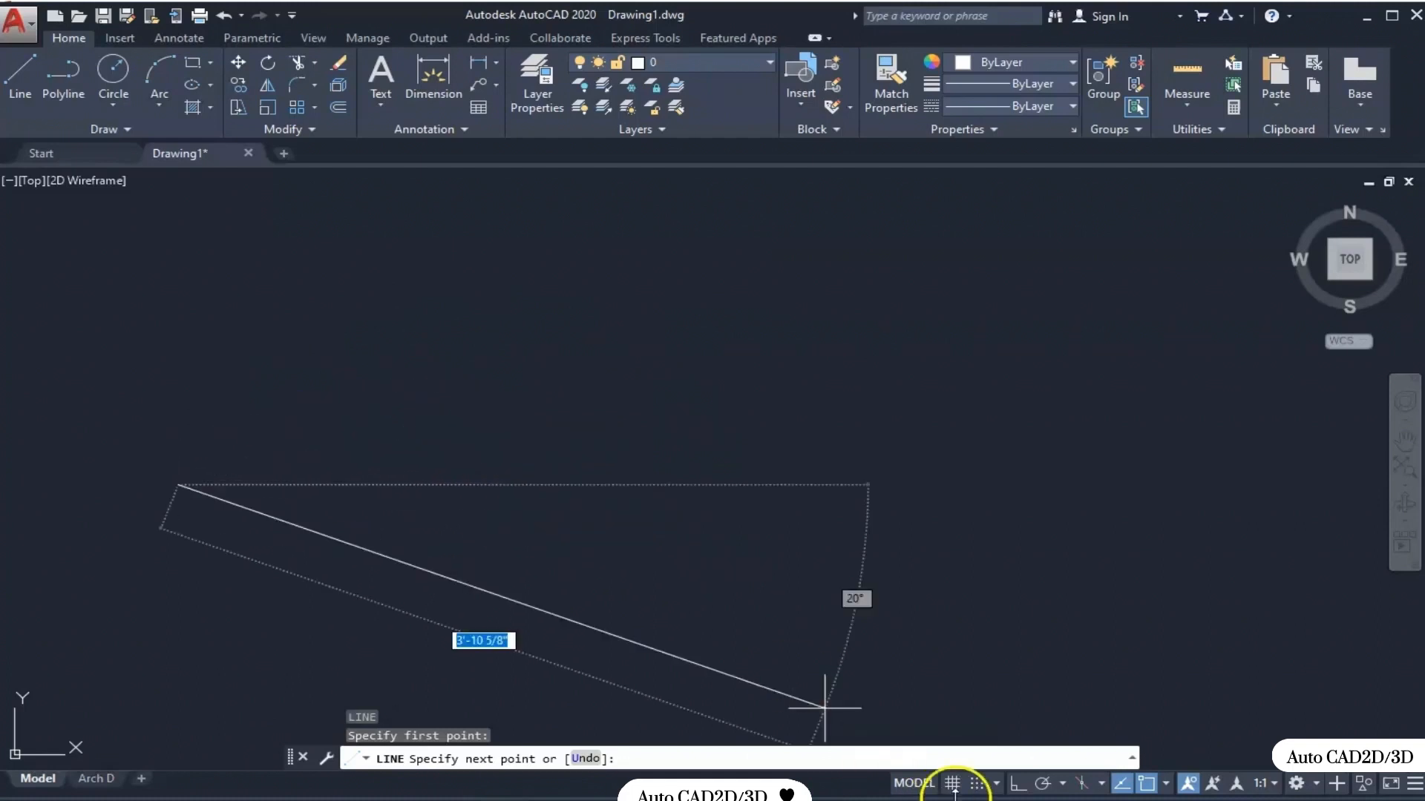
left_click(1044, 786)
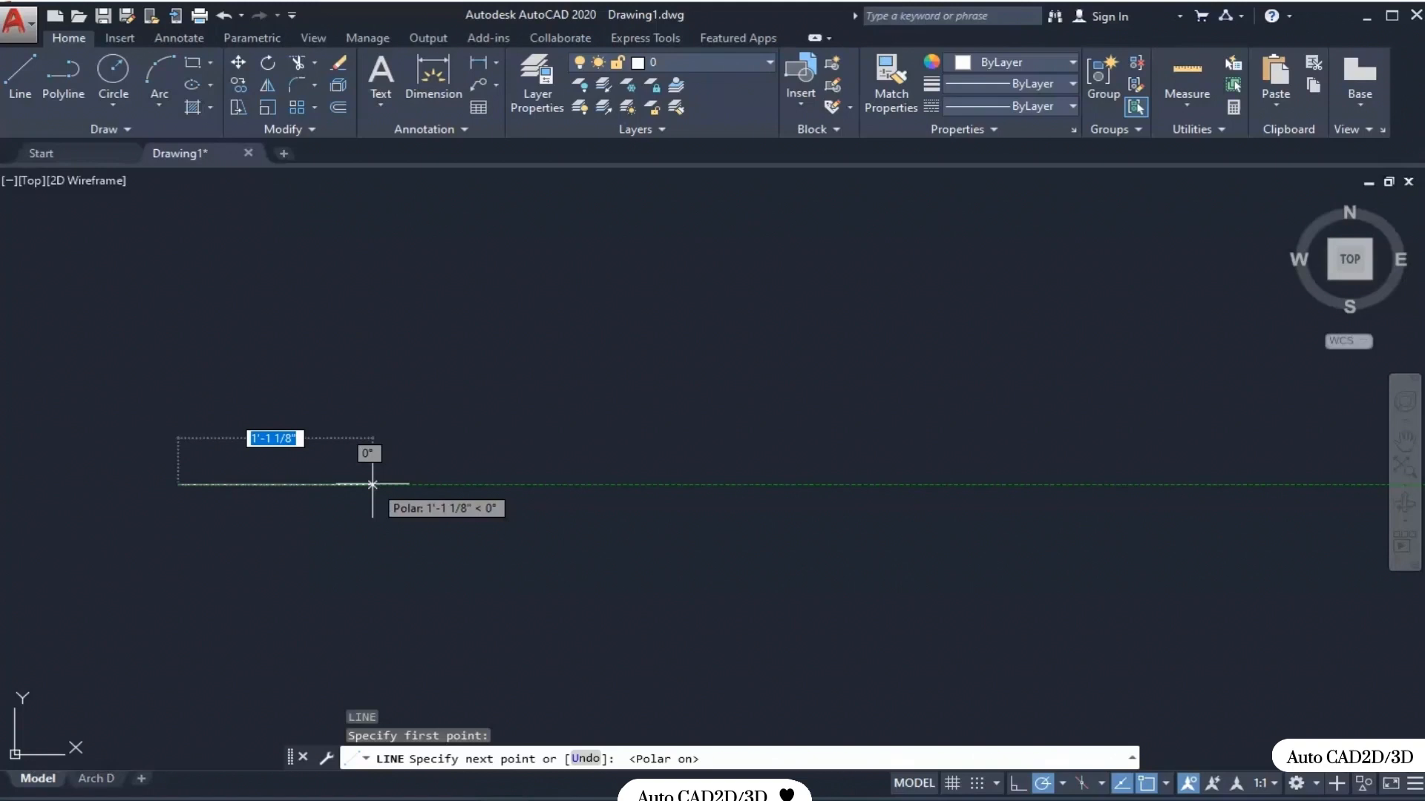
type("1")
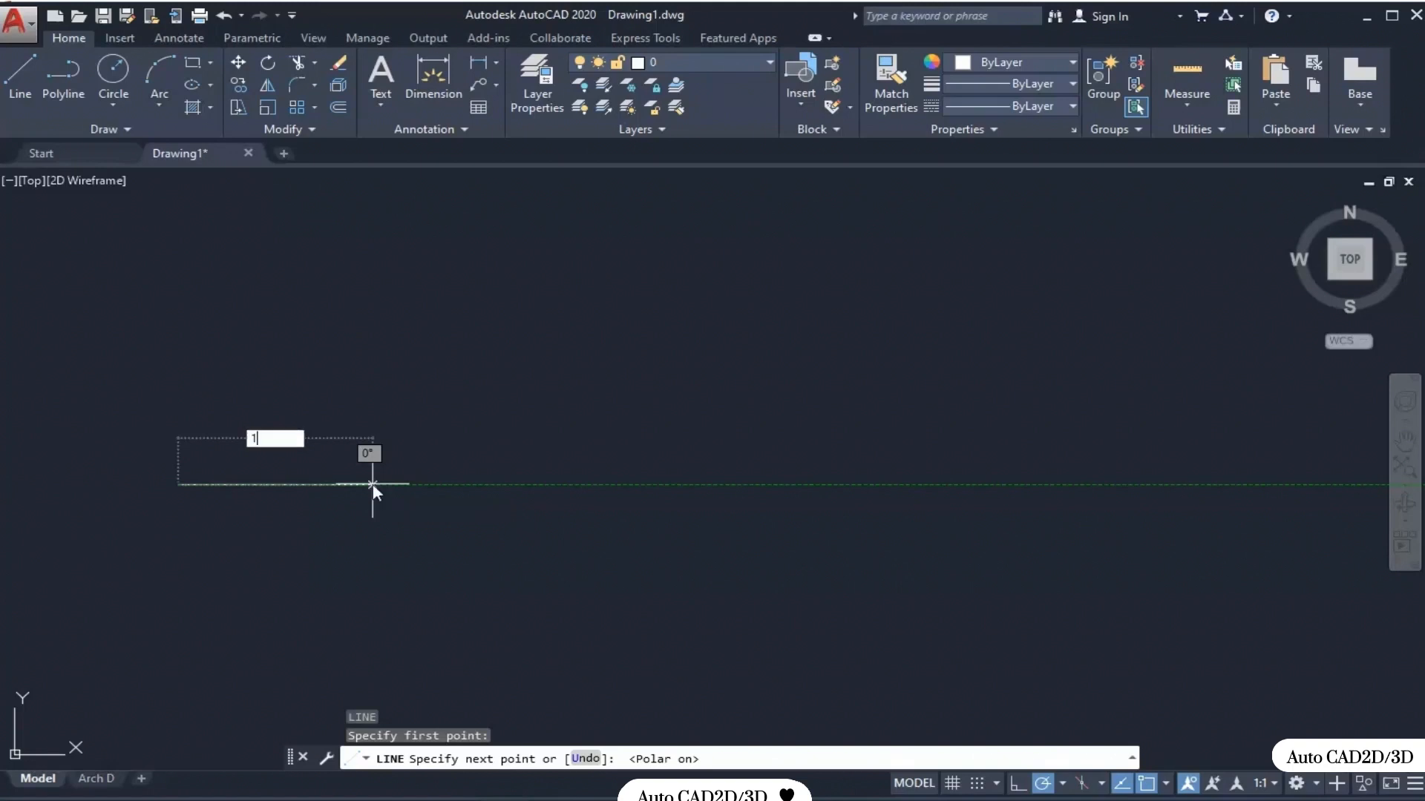
type("/8")
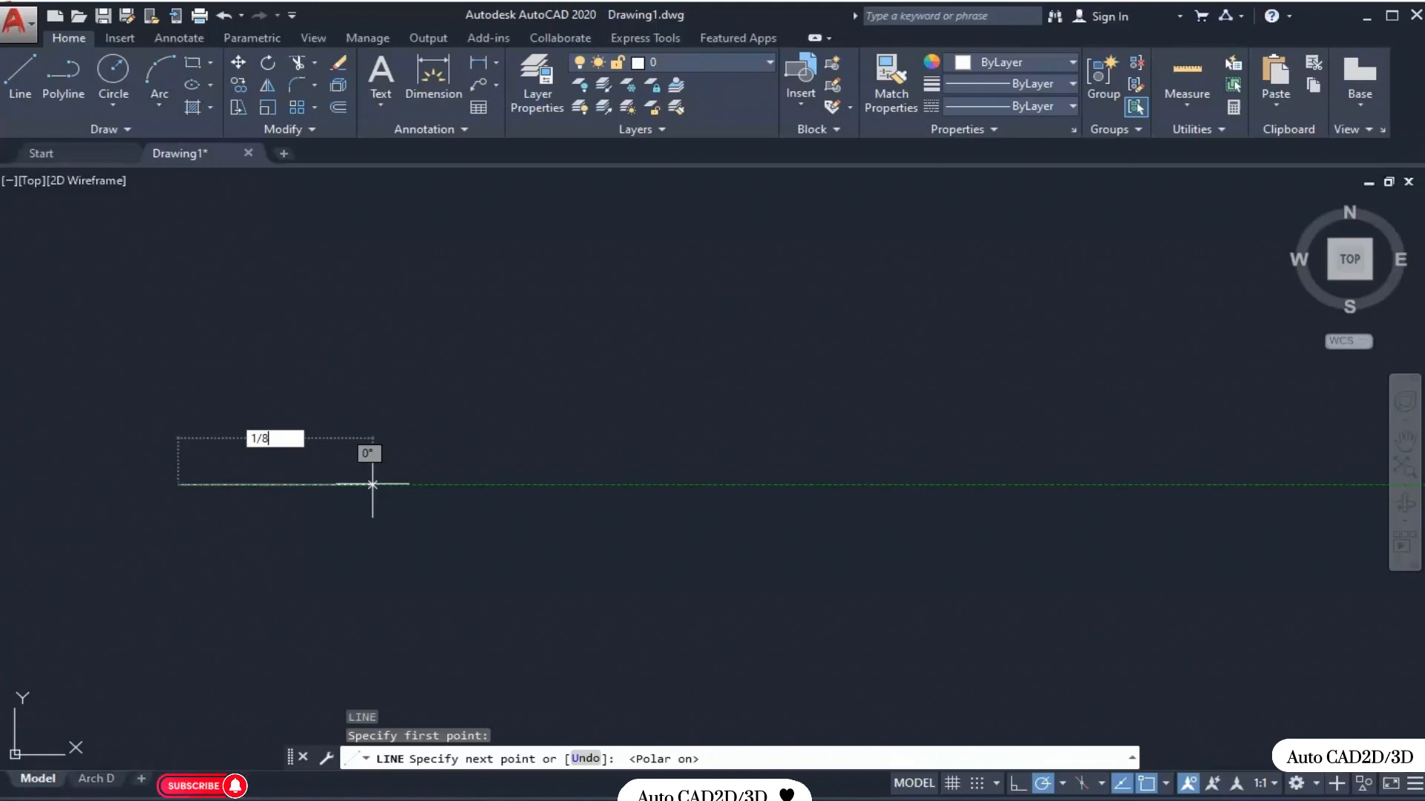
key("Return")
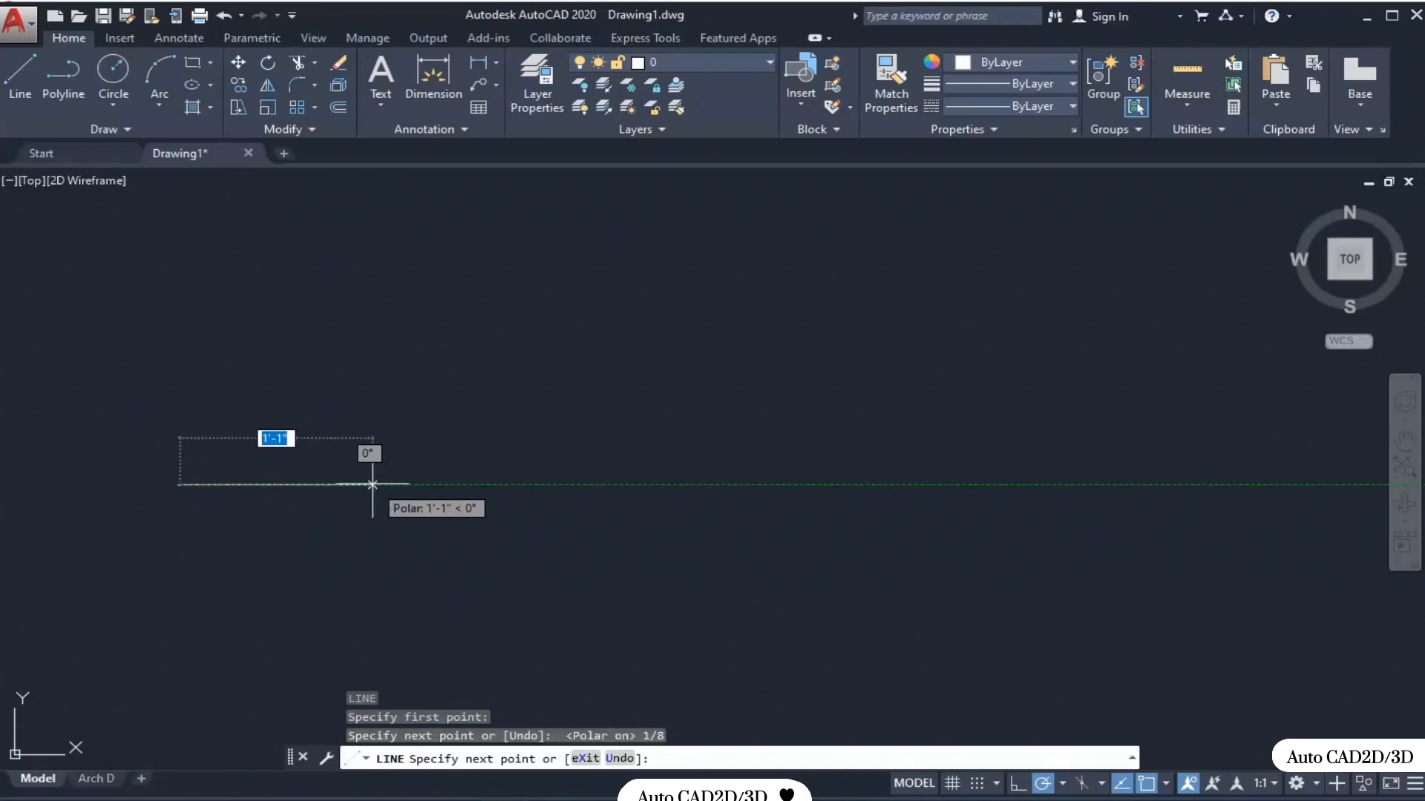
middle_click_drag(402, 385, 825, 387)
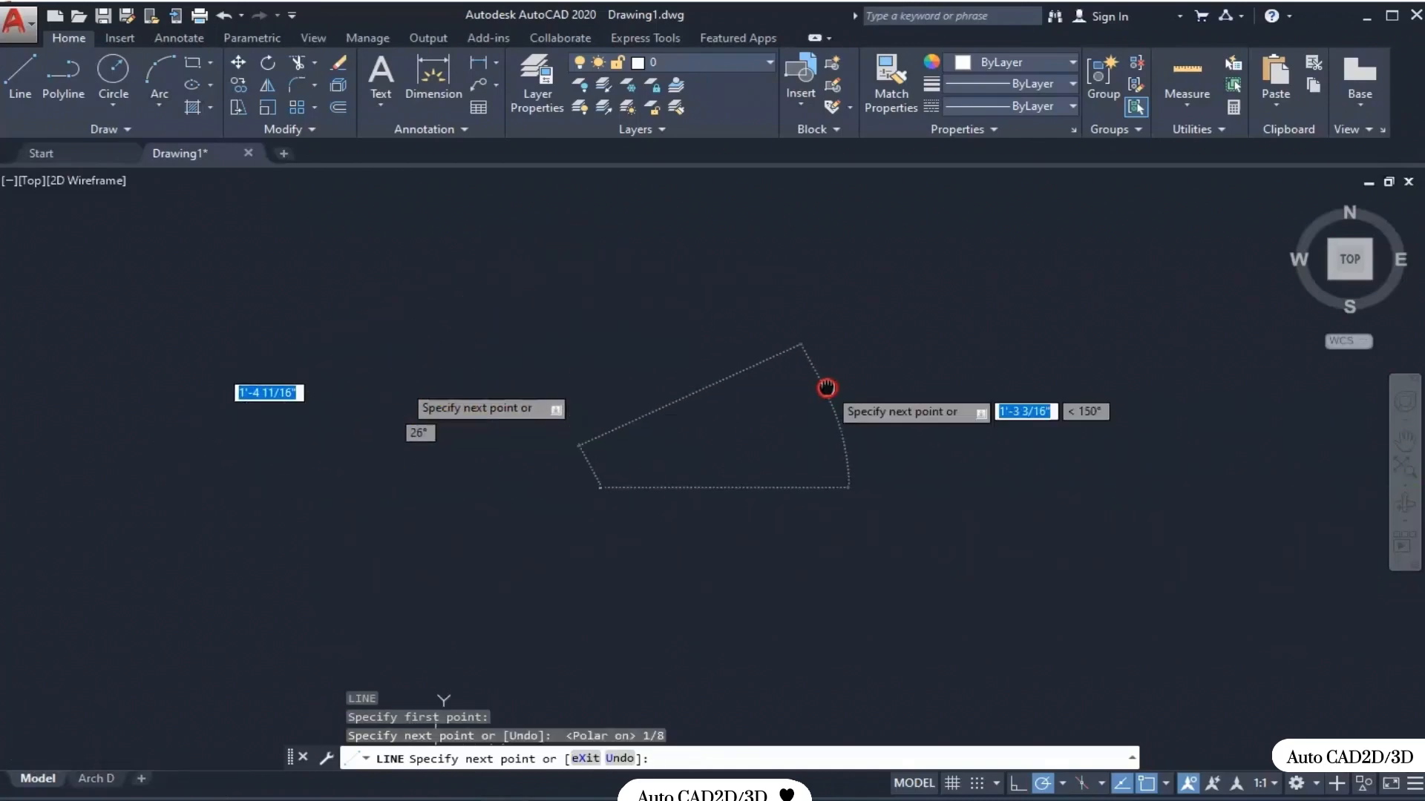
key("Return")
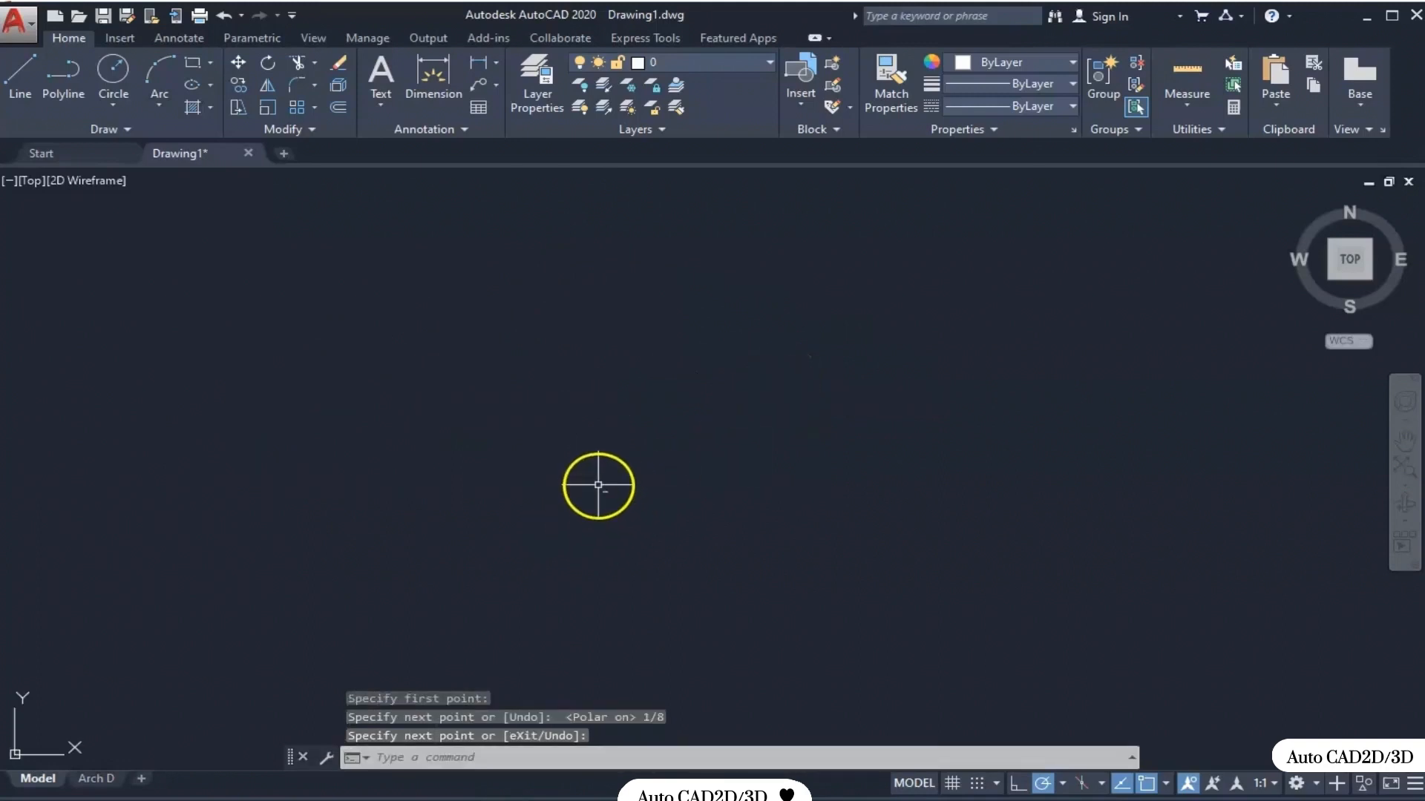
- Check the short horizontal line's length and start and end coordinates in its properties, closing the palette and deselecting the line when done
scroll(625, 524, "up", 4)
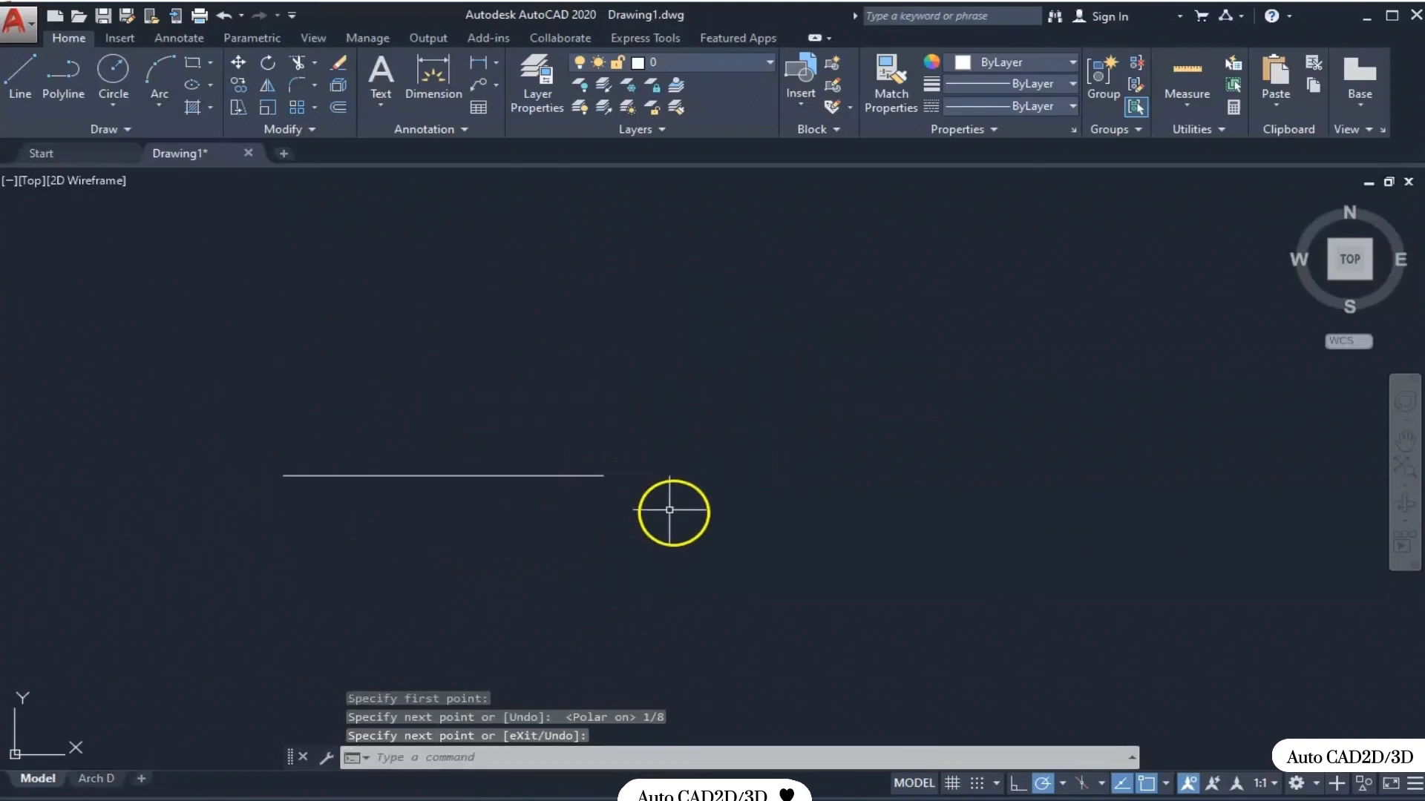
left_click(518, 477)
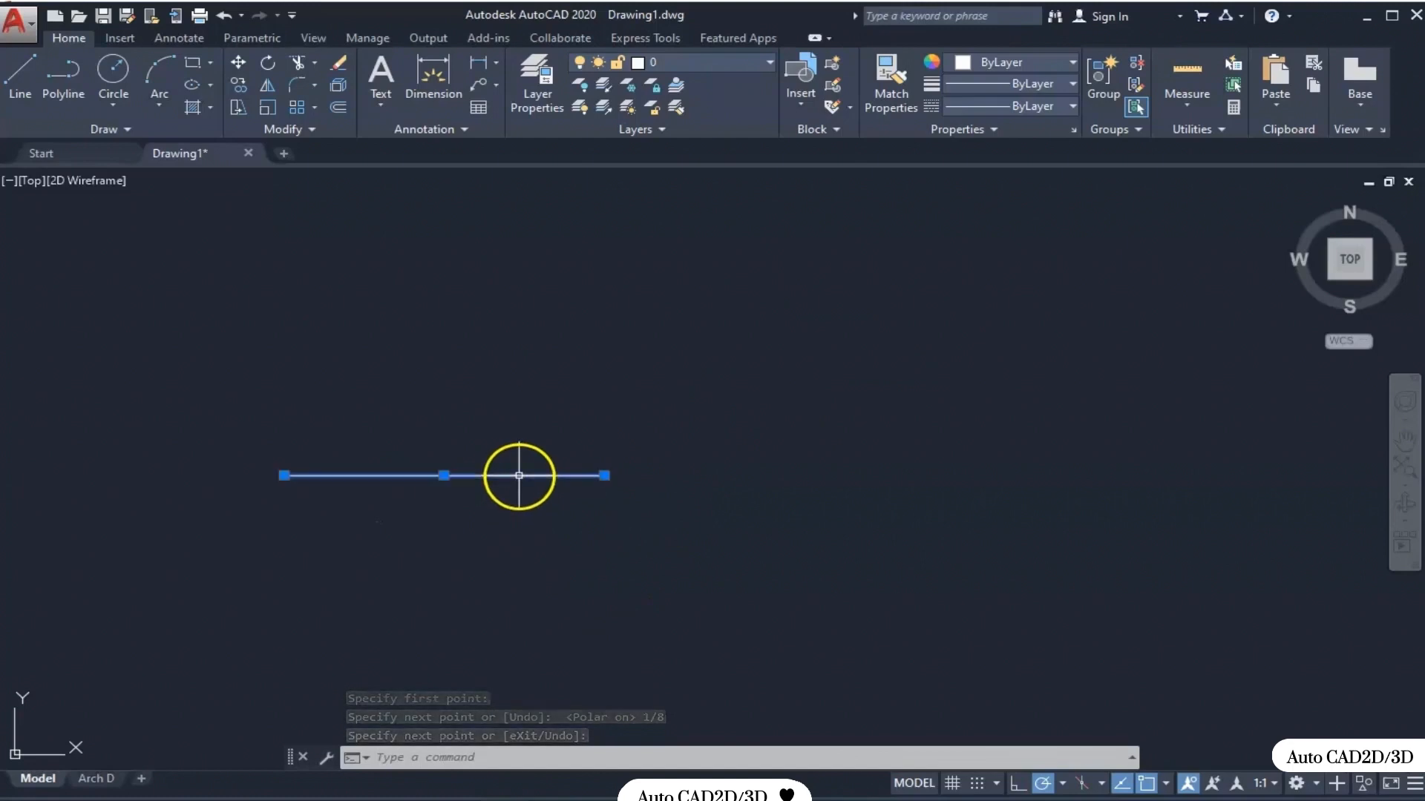
right_click(603, 429)
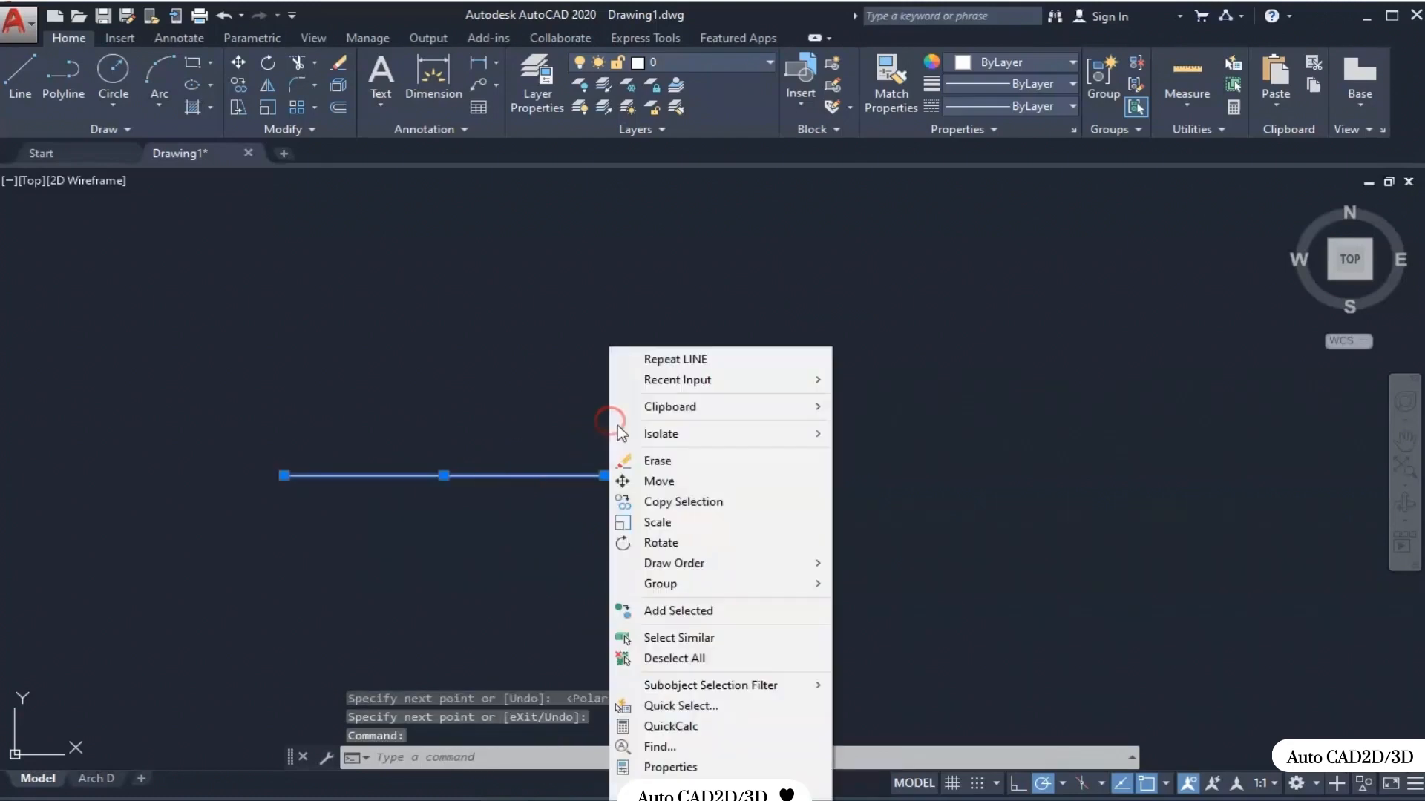
left_click(668, 765)
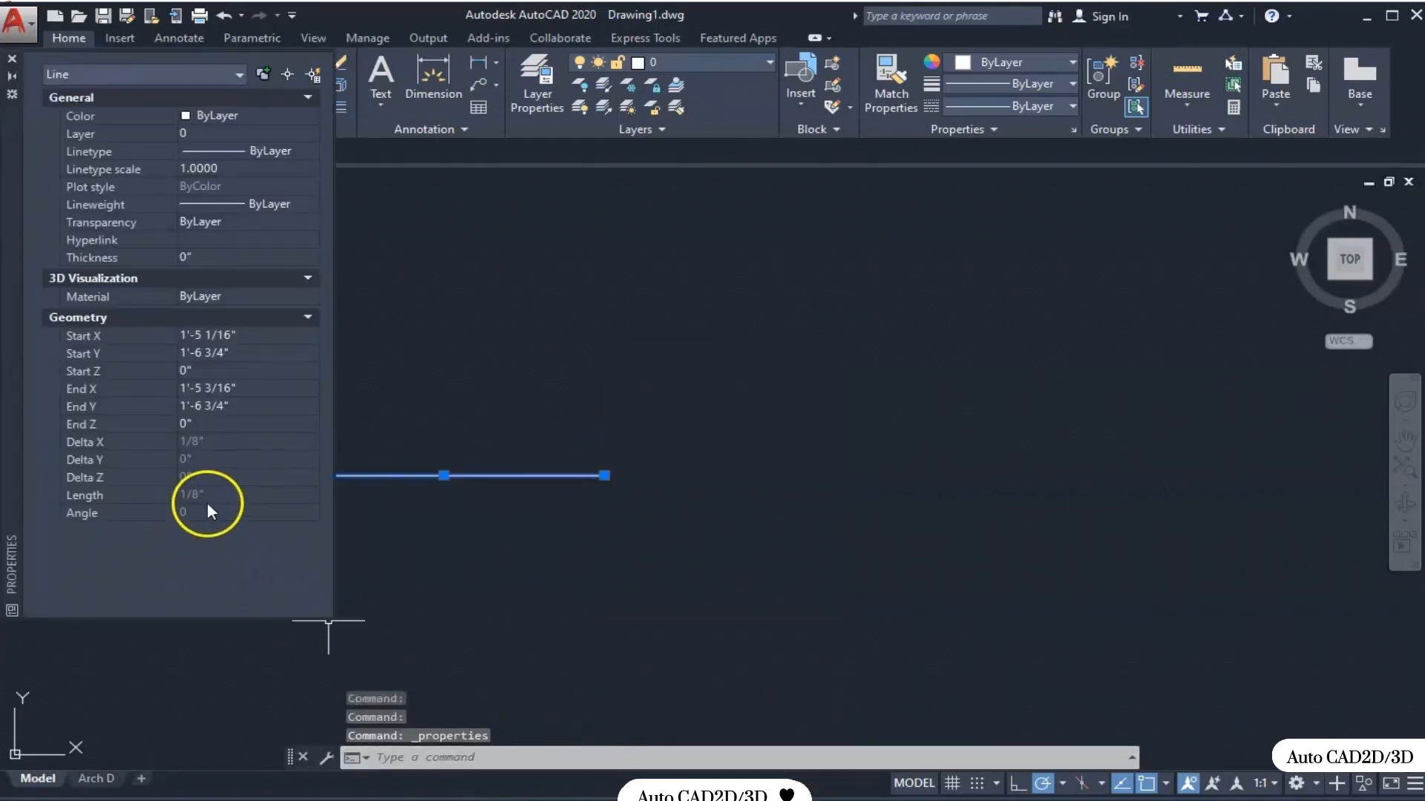
left_click(230, 493)
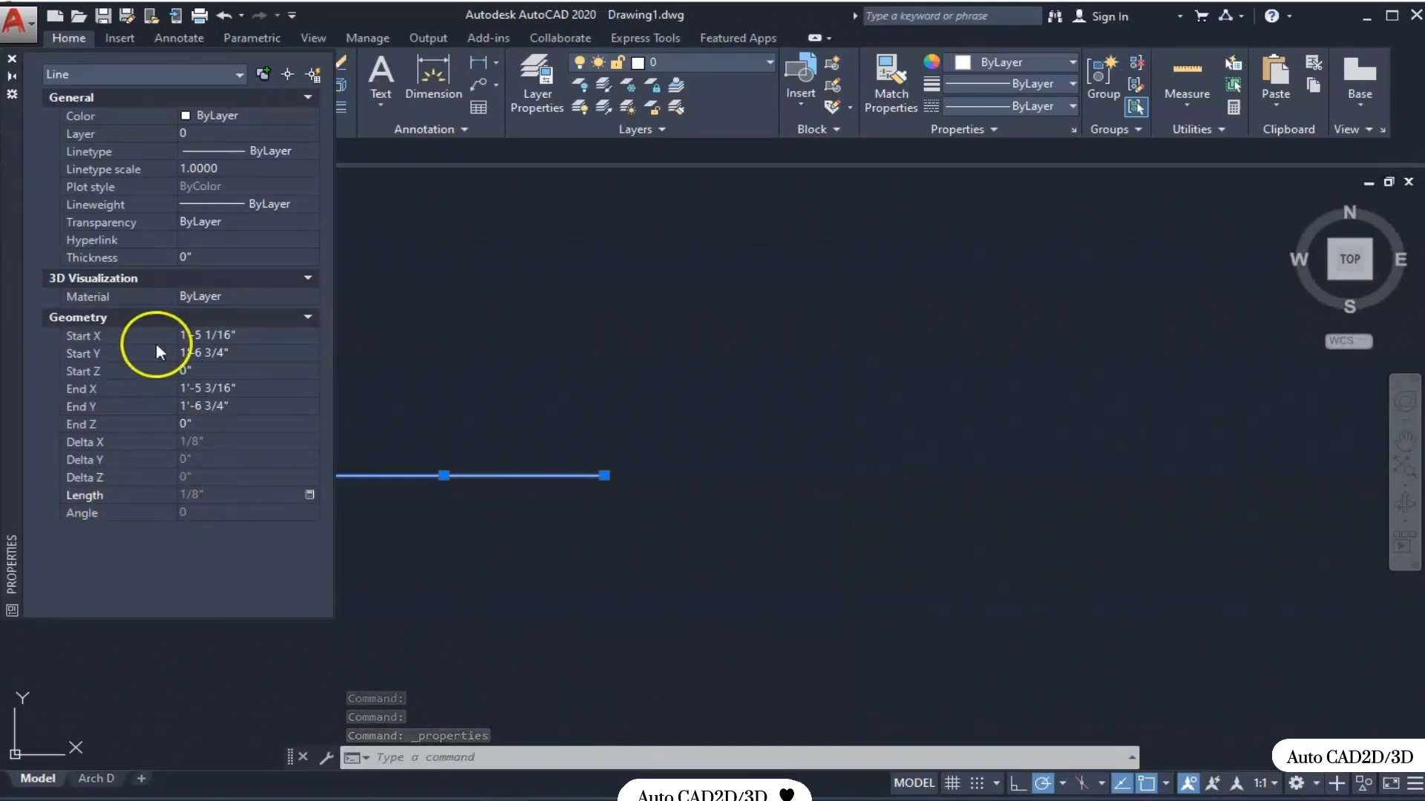
left_click(11, 60)
middle_click_drag(684, 515, 674, 598)
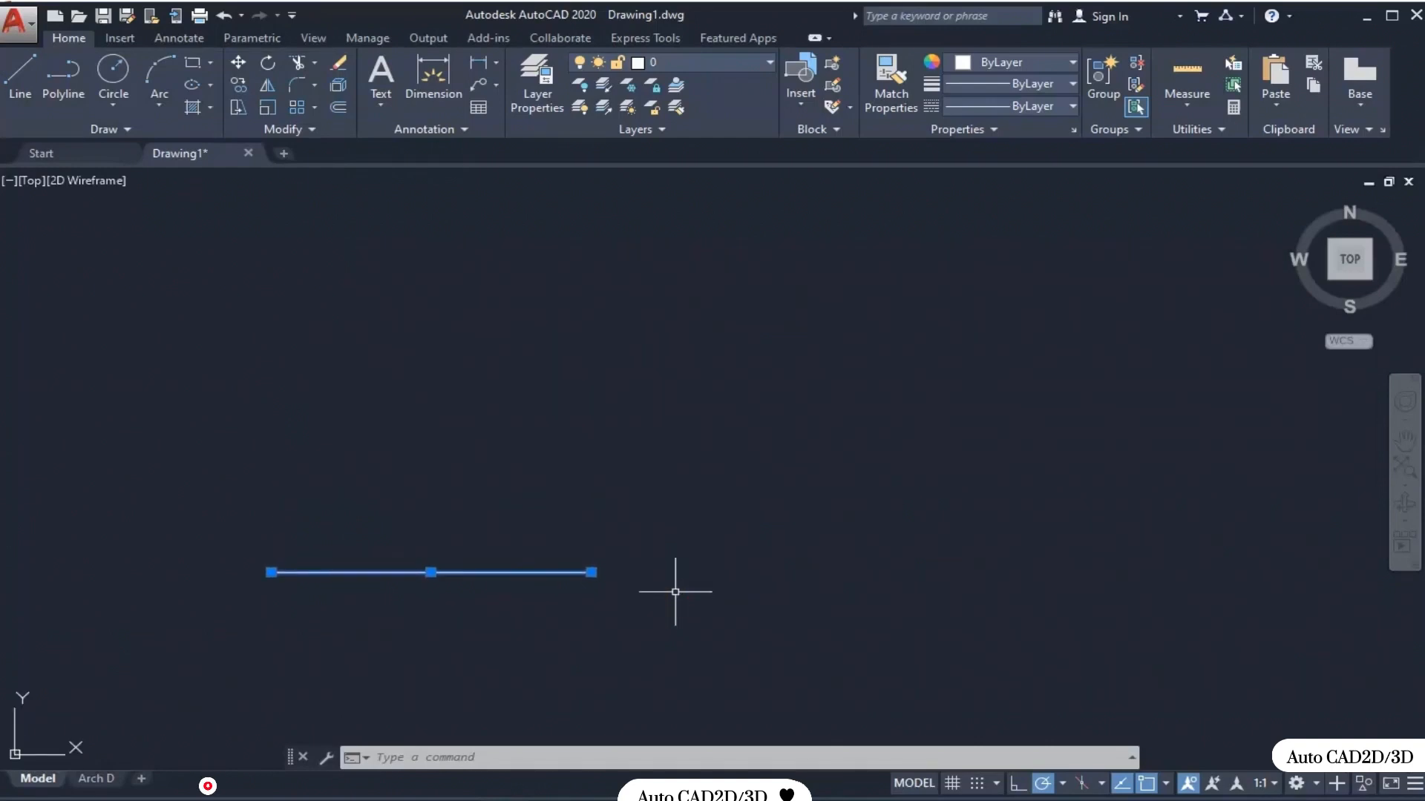
key("Escape")
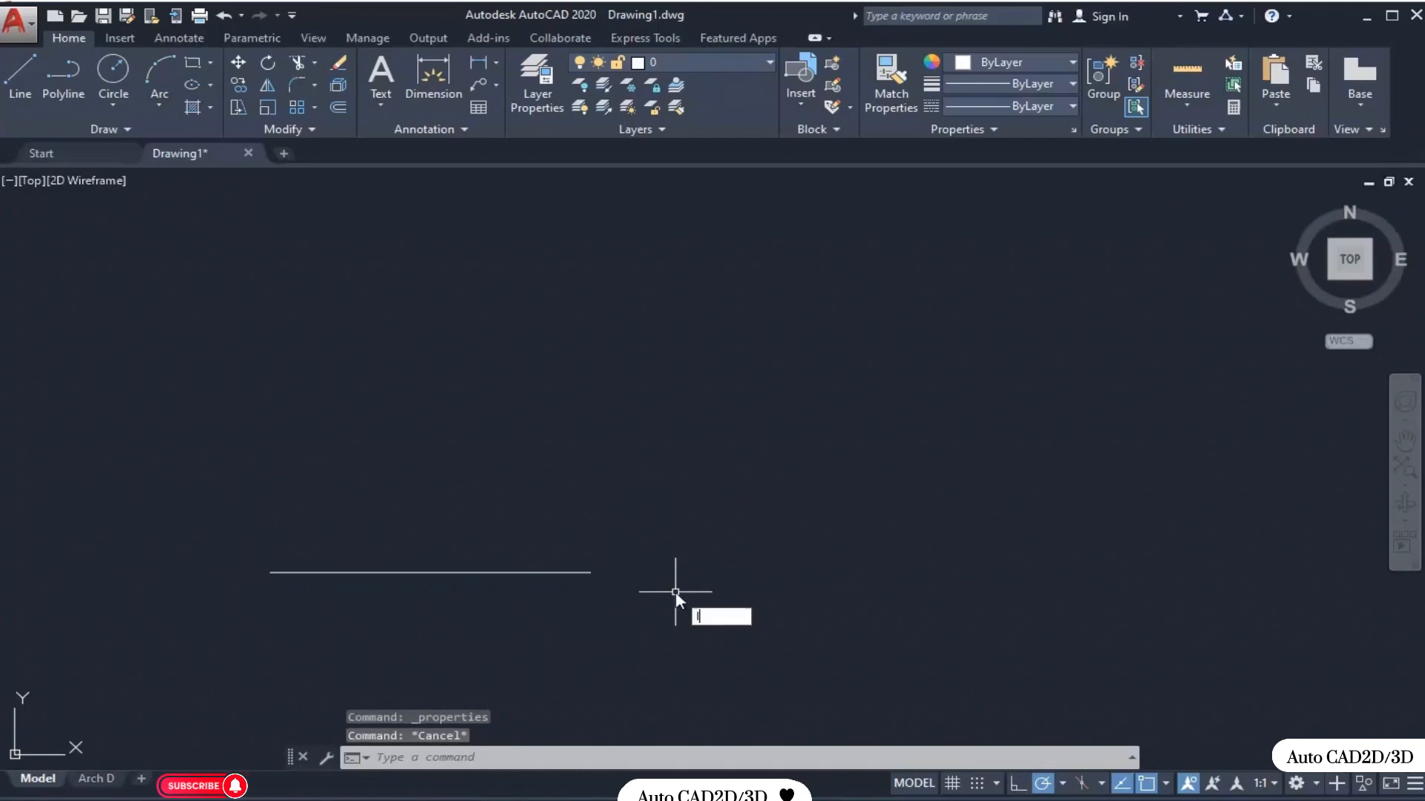
- Draw a vertical line 800' long at 90°, starting just to the right of the short horizontal line
type("l")
key("Return")
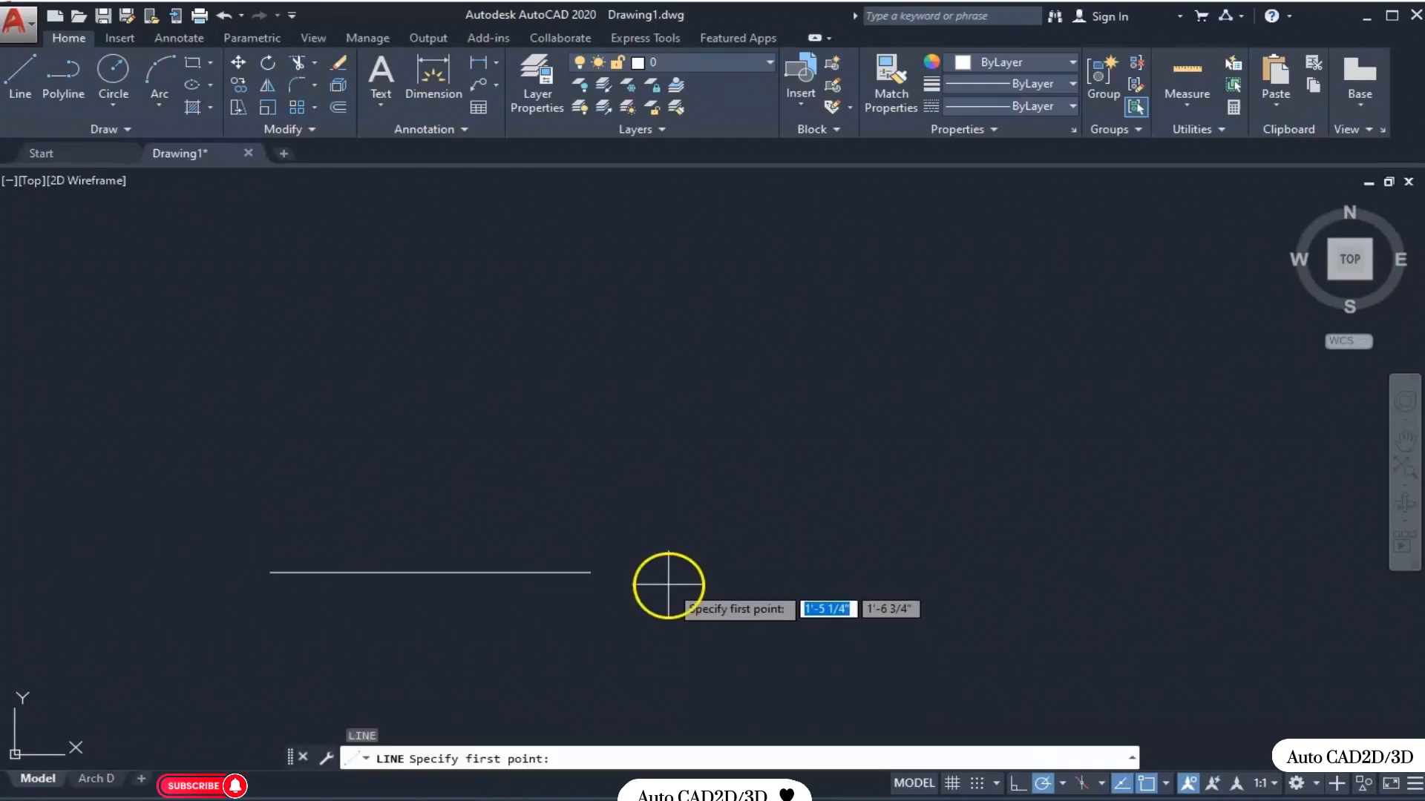
left_click(747, 550)
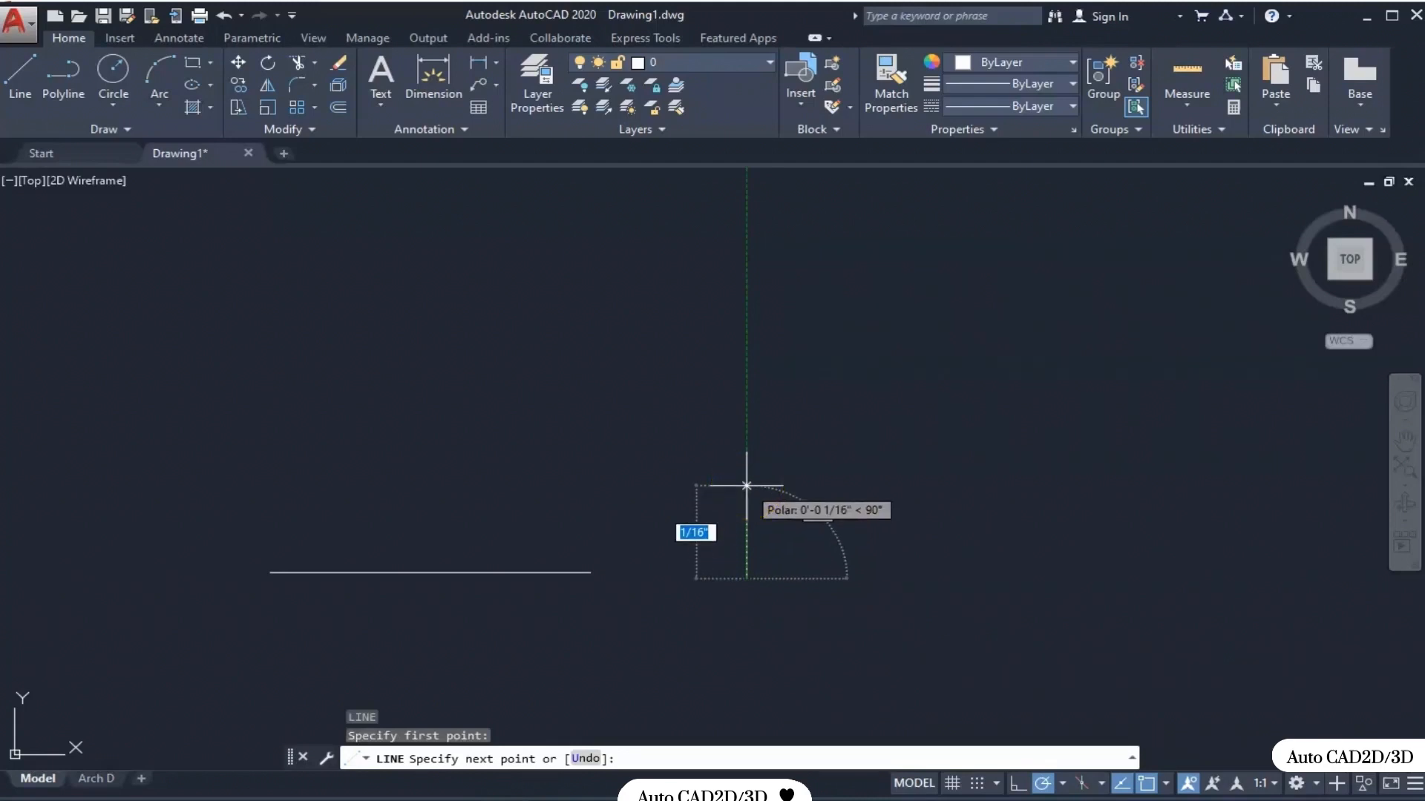
type("800")
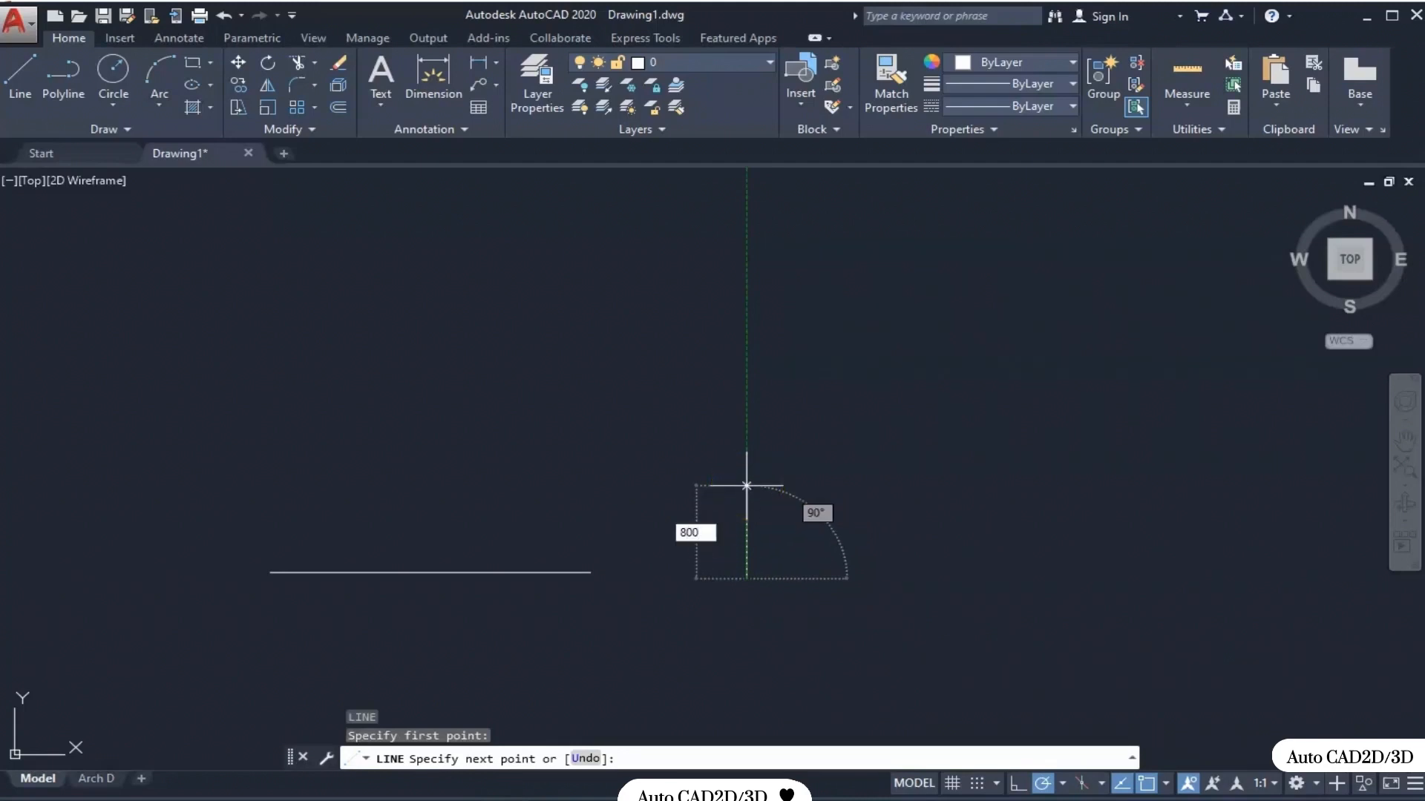
type("'")
key("Return")
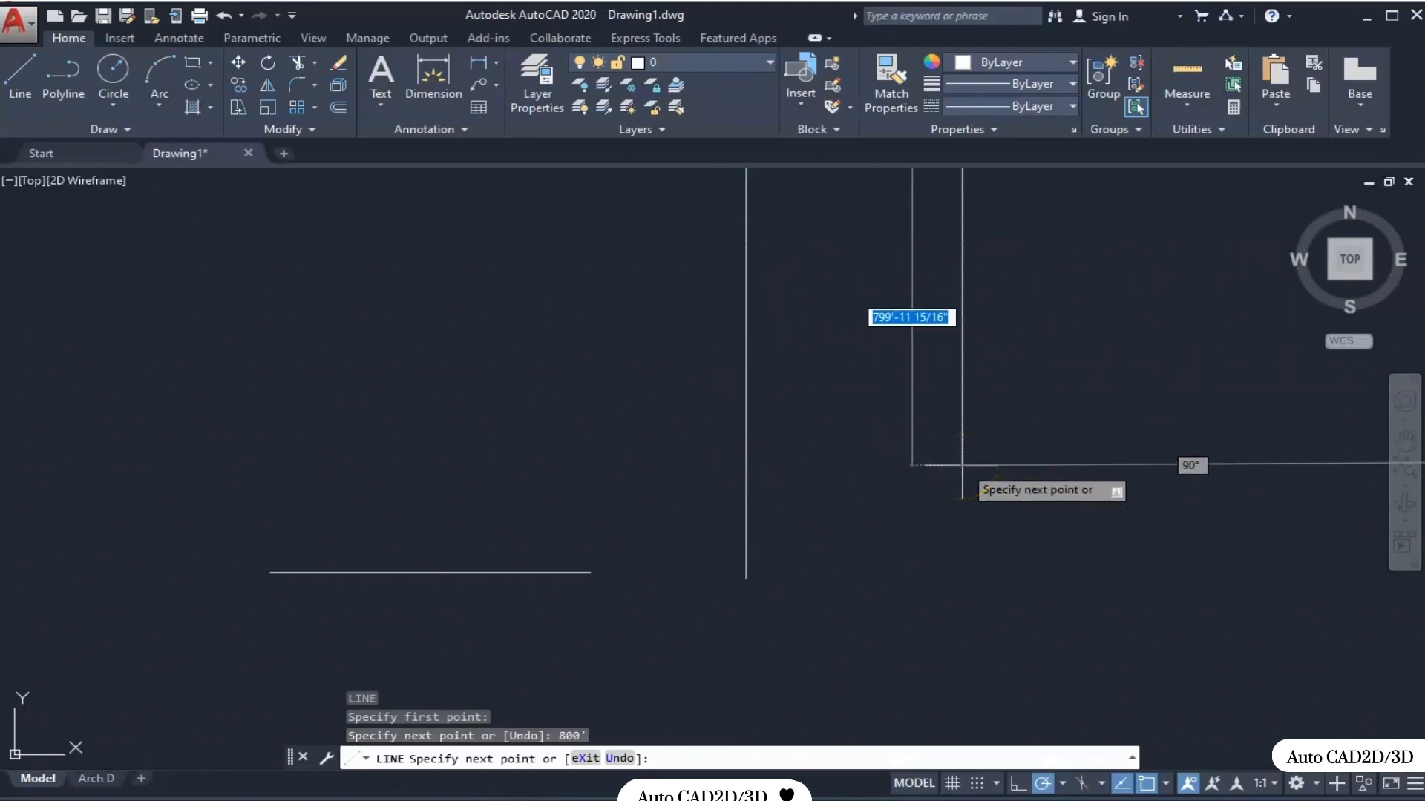
key("Return")
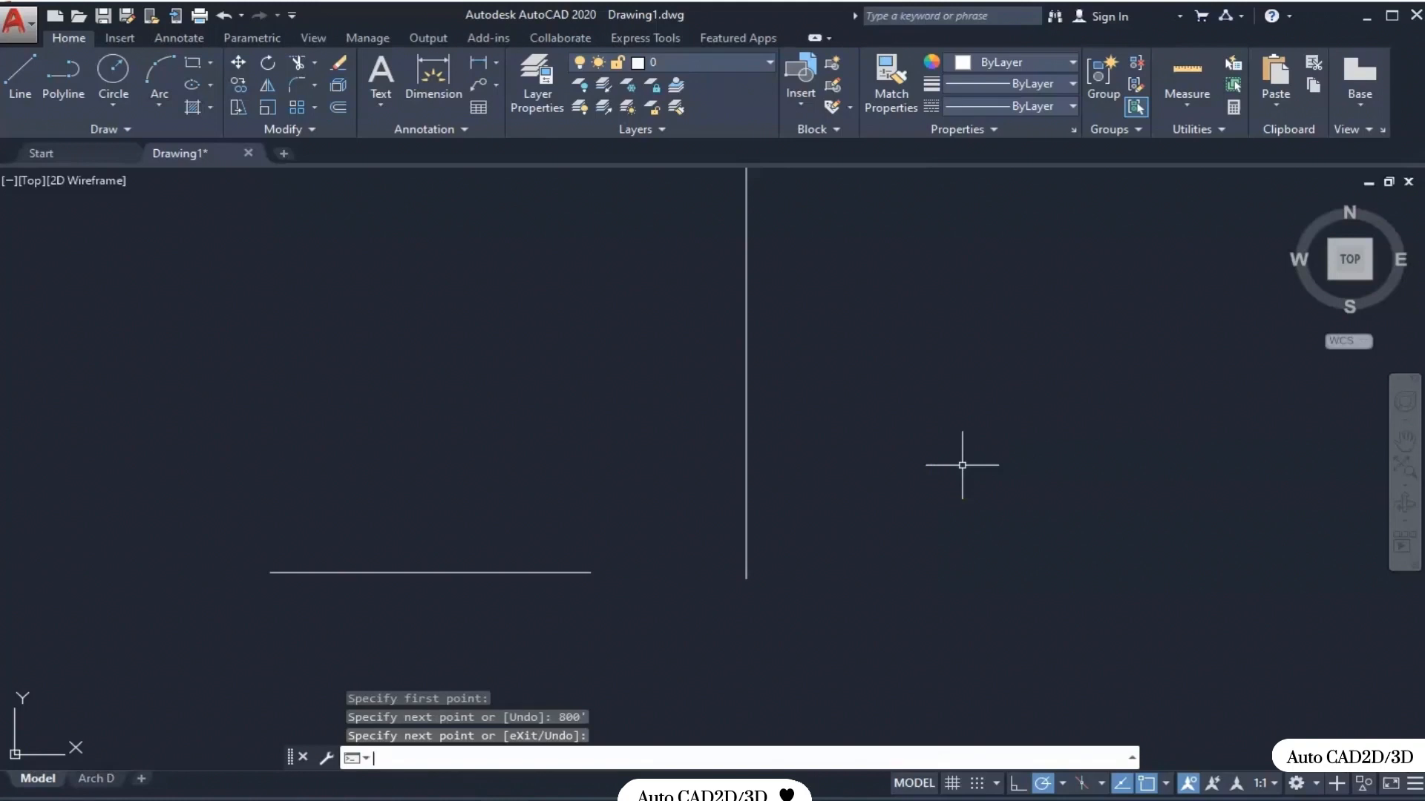
- Zoom to the drawing's extents and examine the full height of the vertical line relative to the origin
mouse_move(833, 201)
middle_mouse_down()
mouse_move(795, 341)
mouse_move(827, 267)
middle_mouse_up()
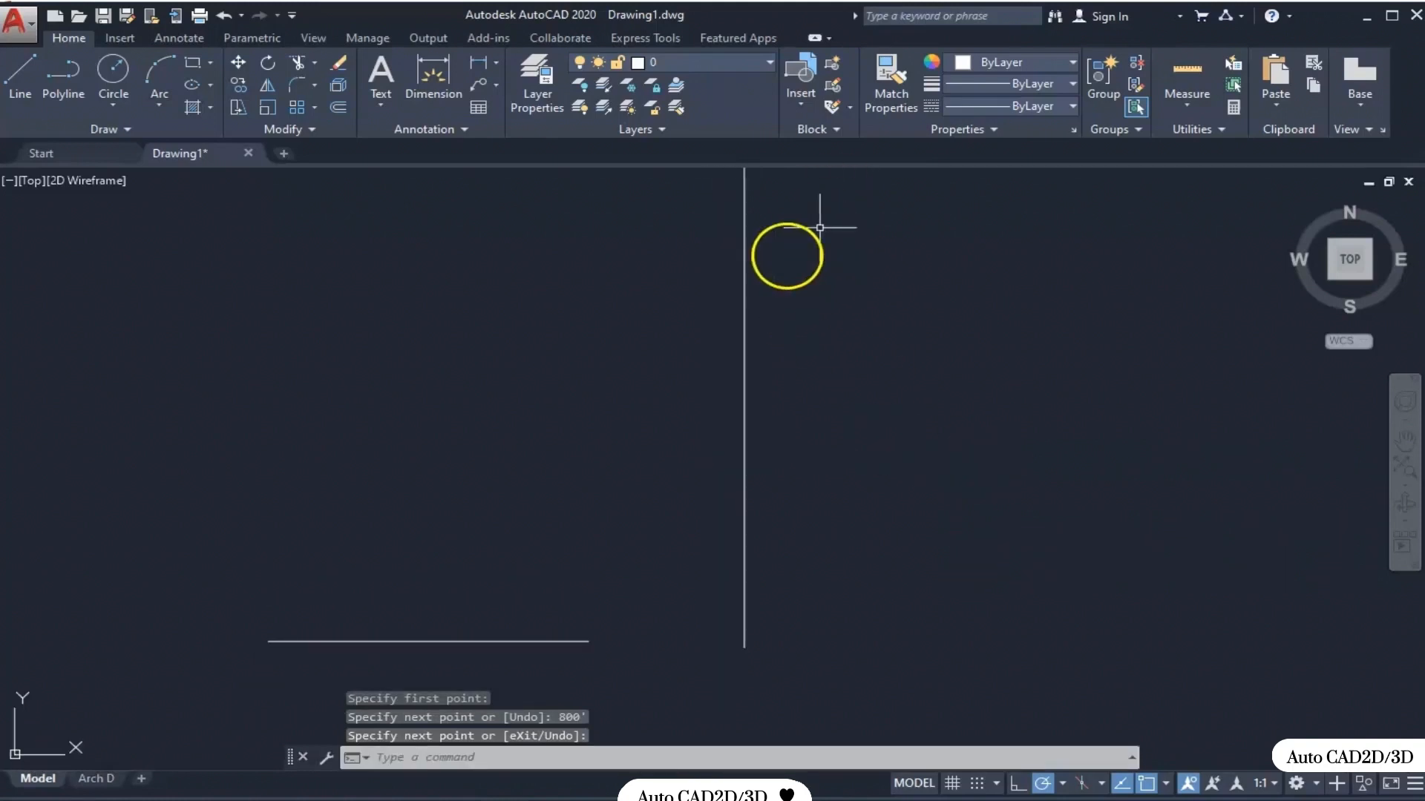
left_click(1402, 489)
left_click(1324, 502)
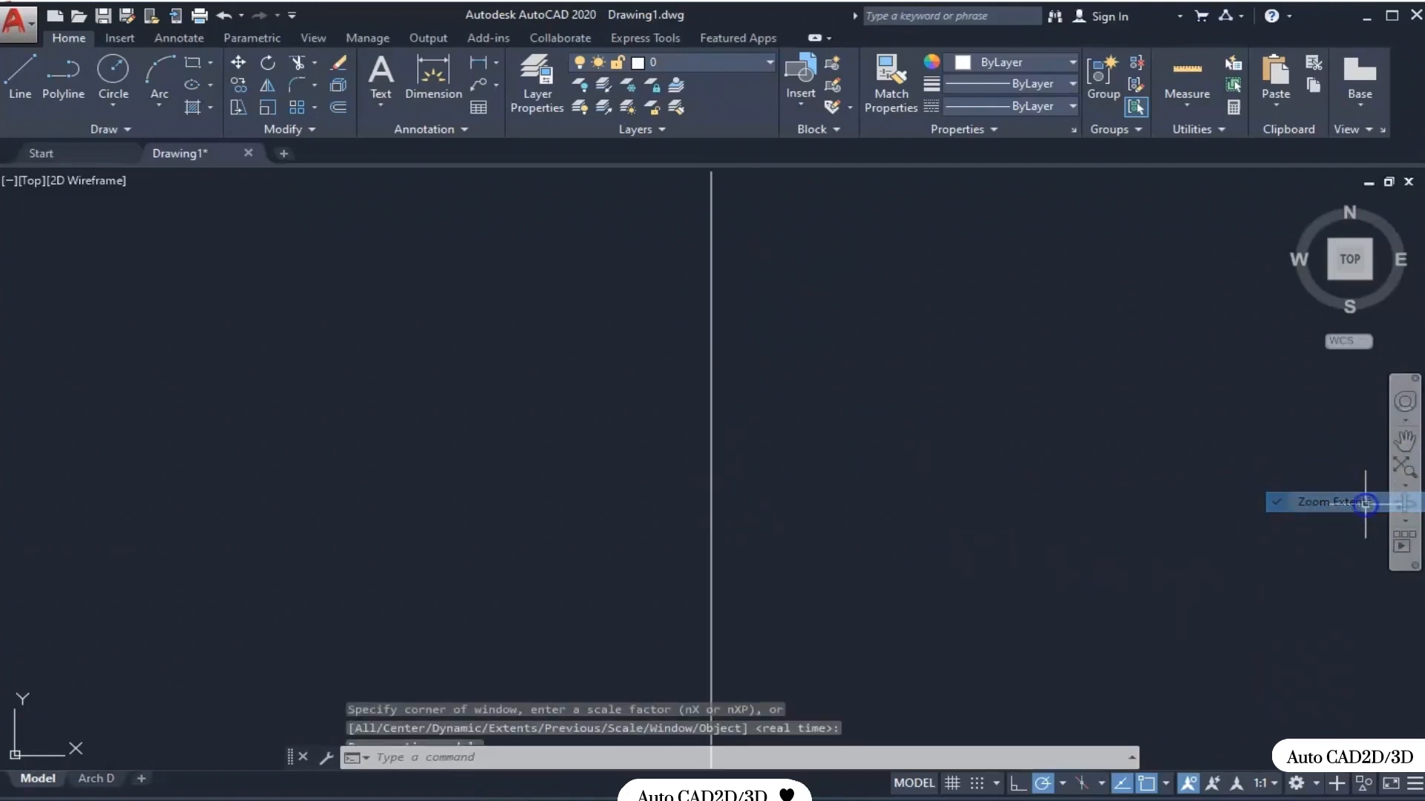
scroll(846, 477, "down", 2)
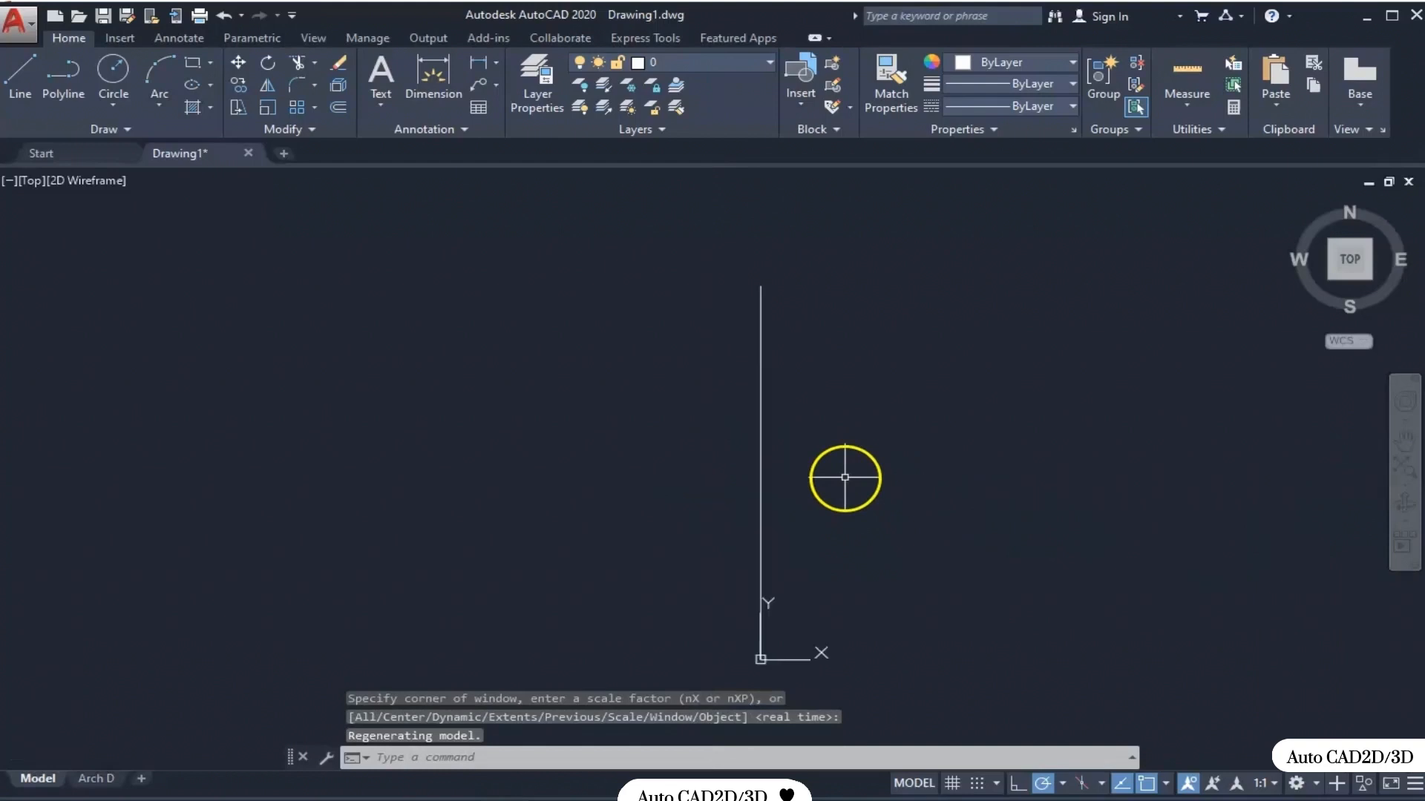
middle_click_drag(857, 512, 769, 519)
scroll(723, 586, "up", 2)
scroll(715, 598, "up", 1)
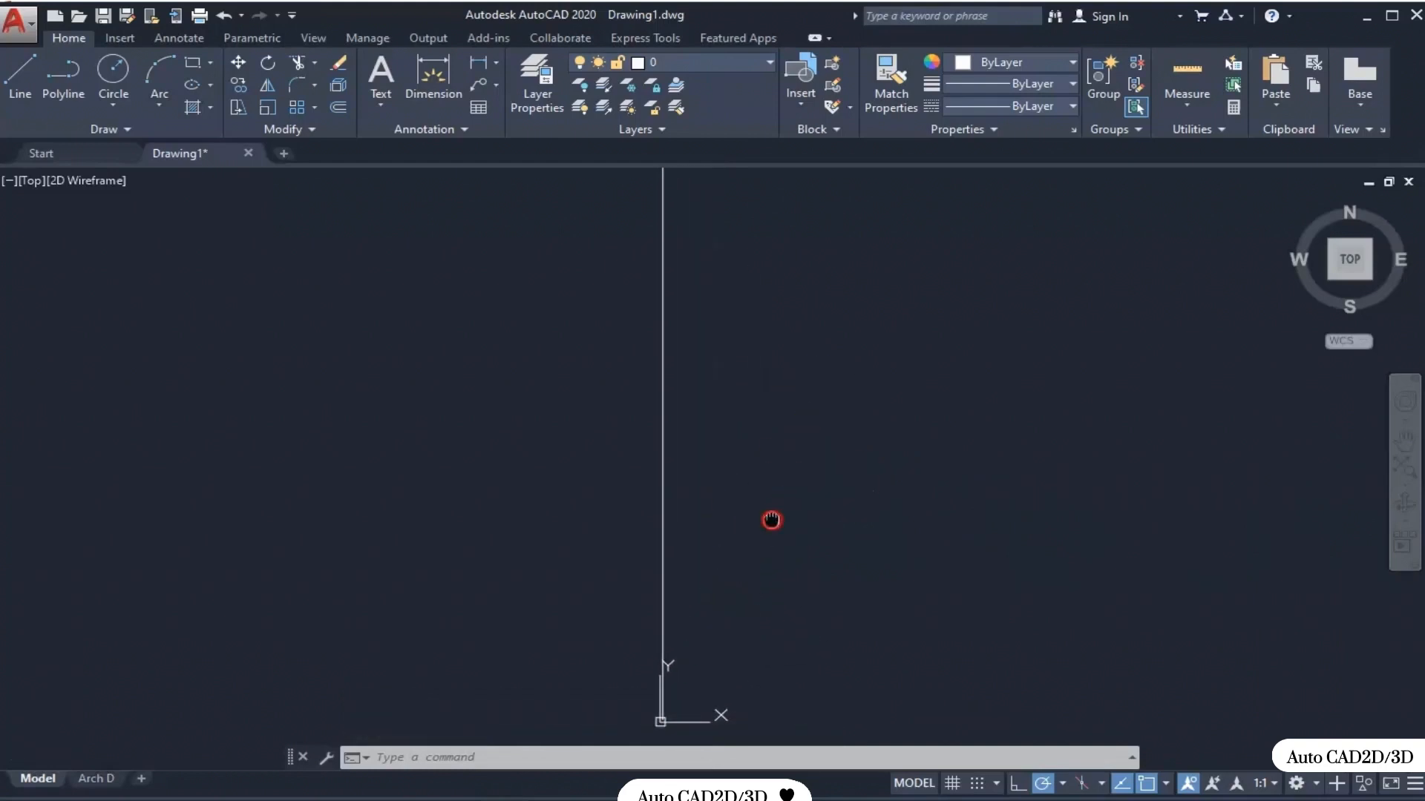
scroll(728, 430, "down", 1)
middle_click_drag(733, 433, 690, 549)
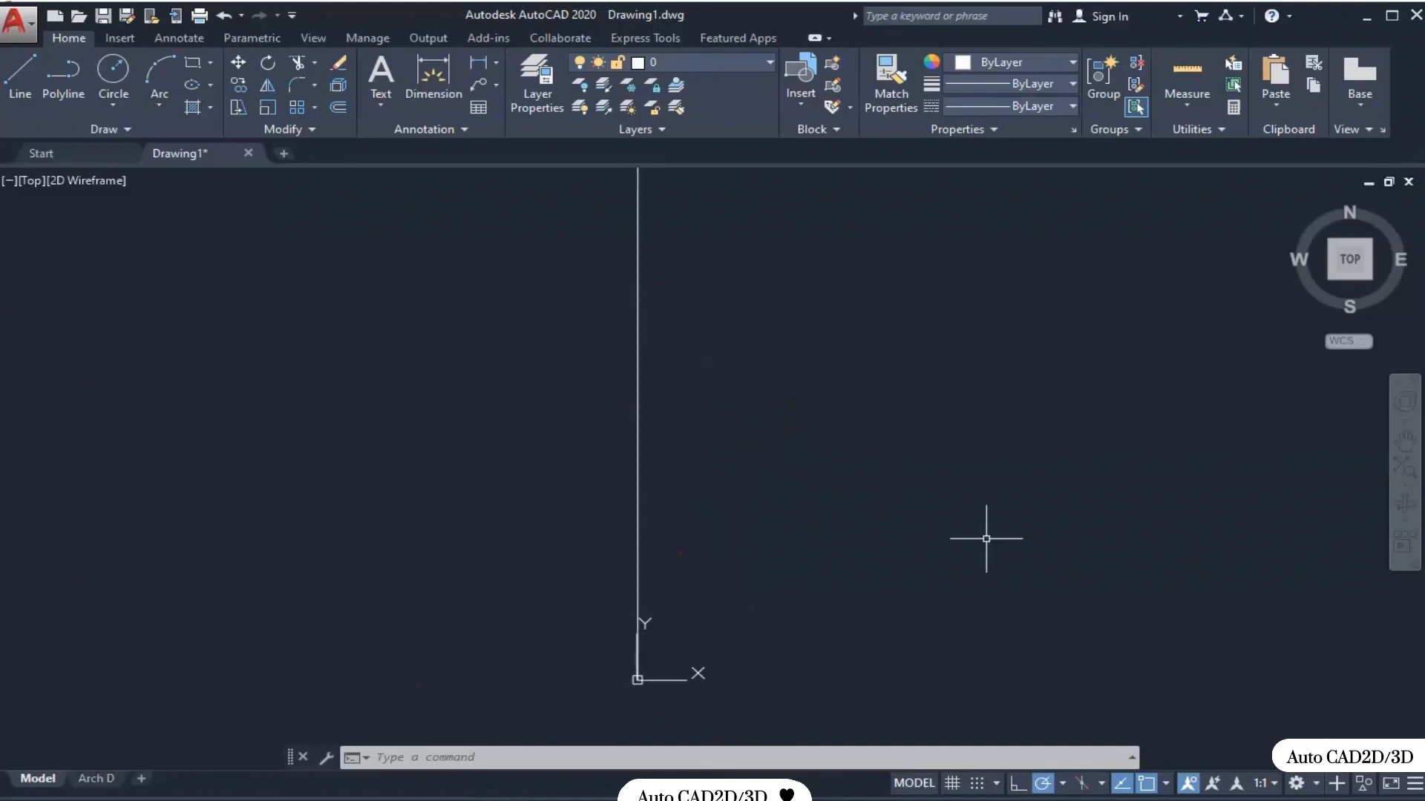
- Fit the whole drawing in view again and examine the vertical line's lower end closely beside the short horizontal line
left_click(1403, 464)
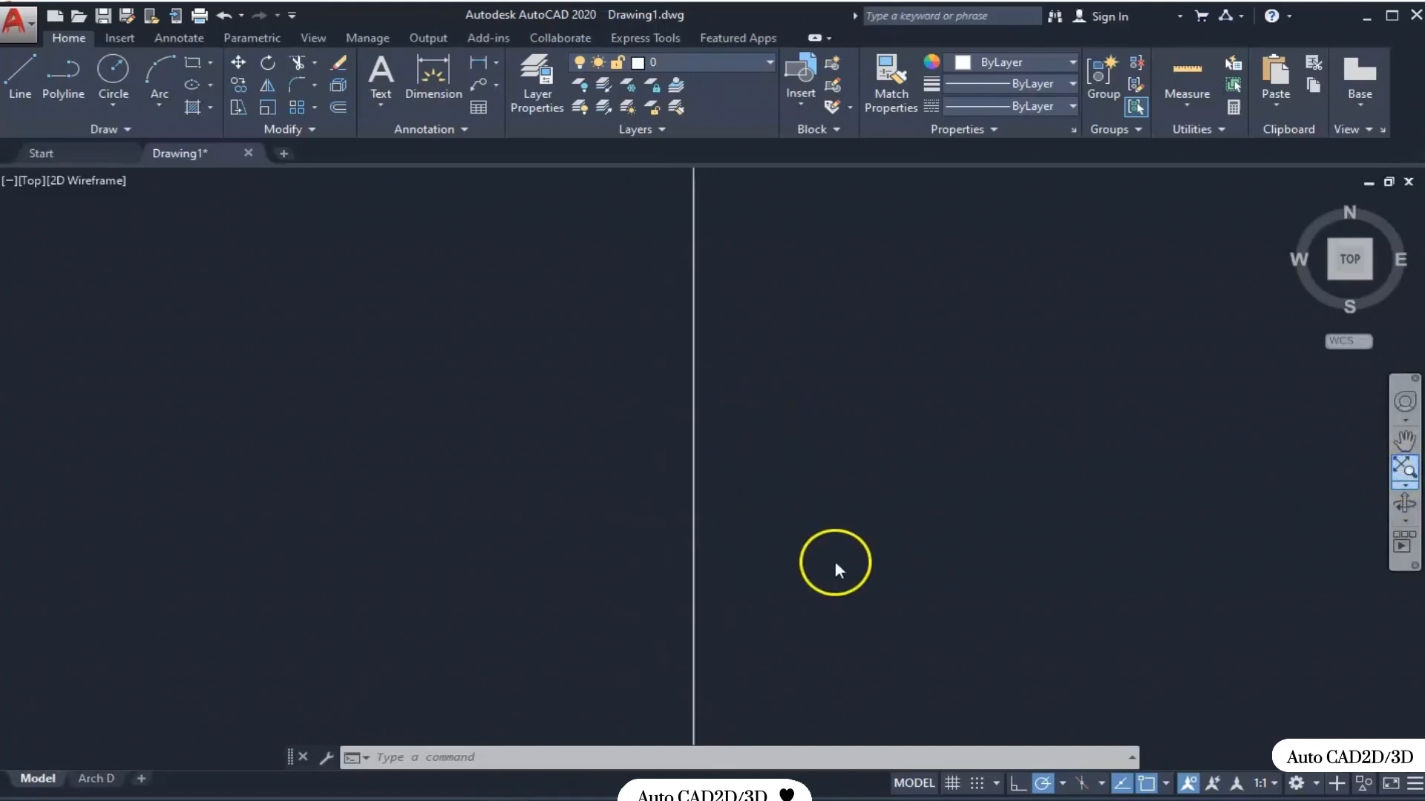
scroll(806, 536, "down", 2)
middle_click_drag(779, 493, 739, 494)
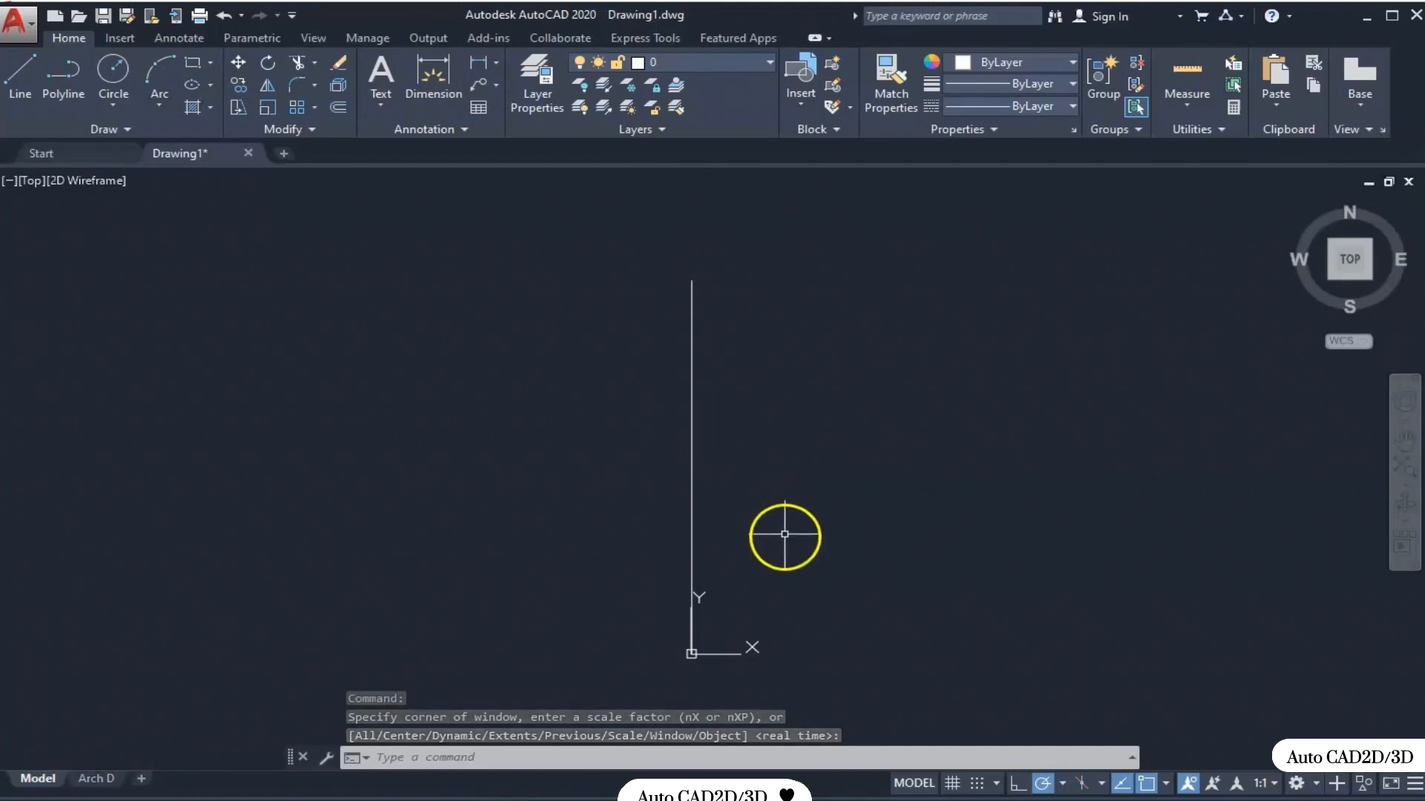
scroll(693, 660, "up", 2)
scroll(694, 661, "up", 4)
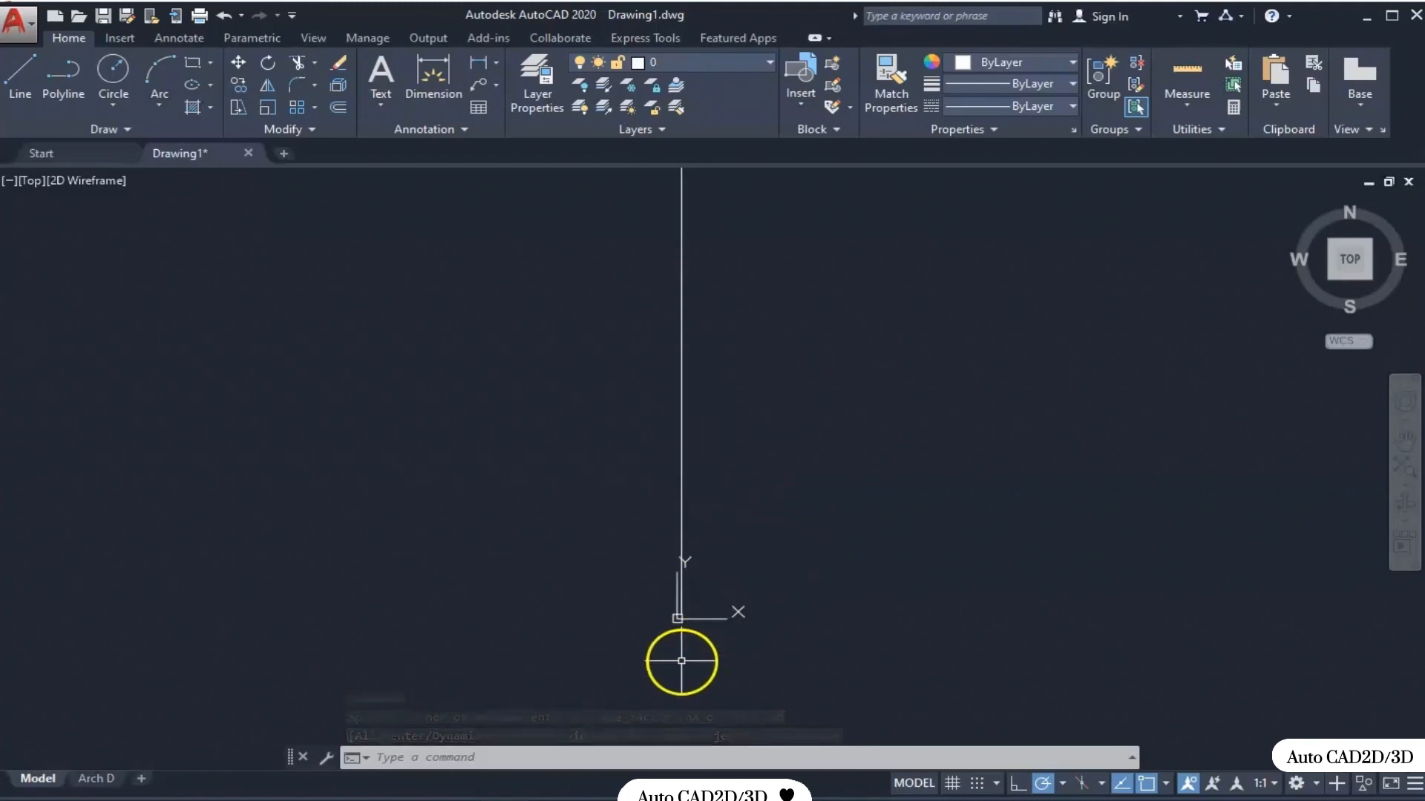
scroll(675, 584, "up", 4)
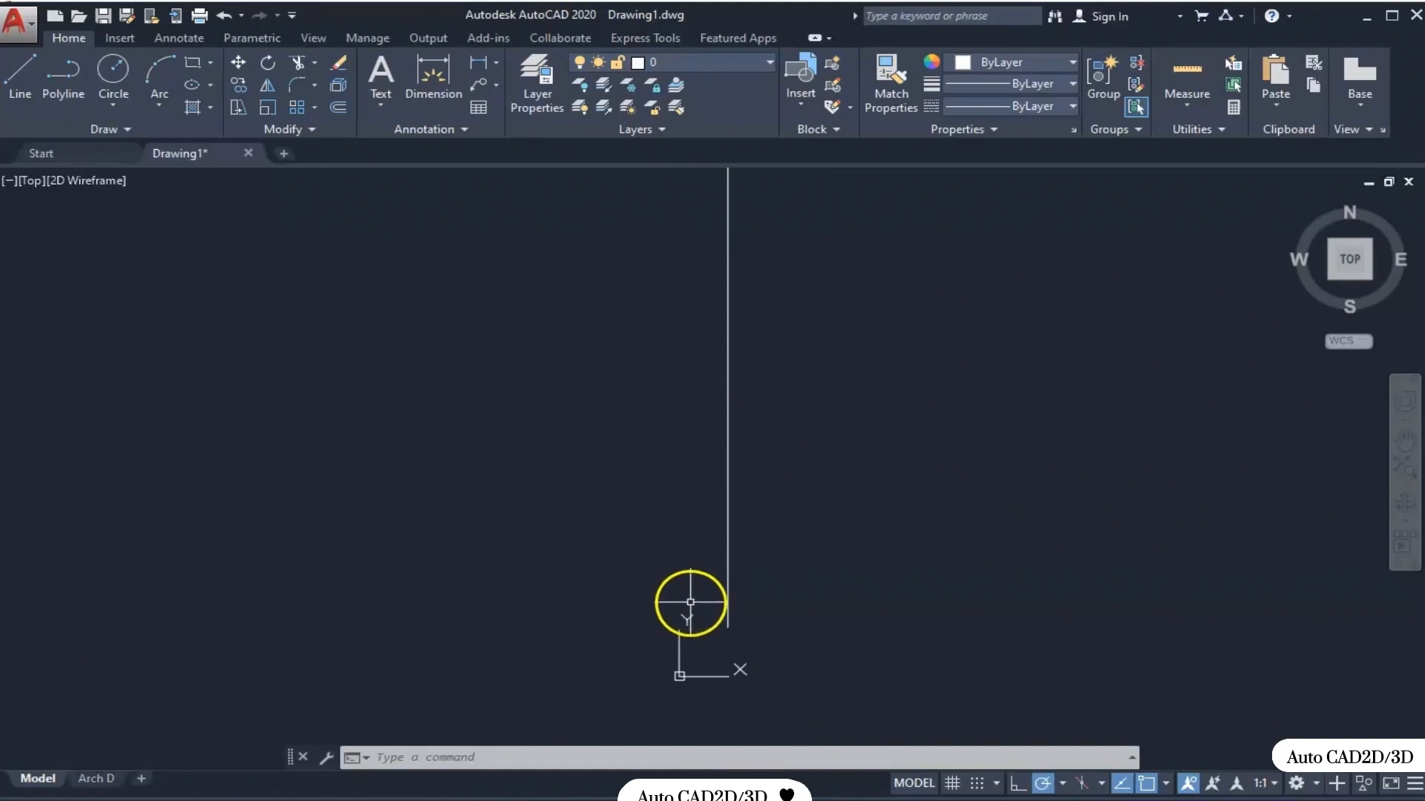
scroll(735, 639, "up", 3)
scroll(699, 594, "up", 6)
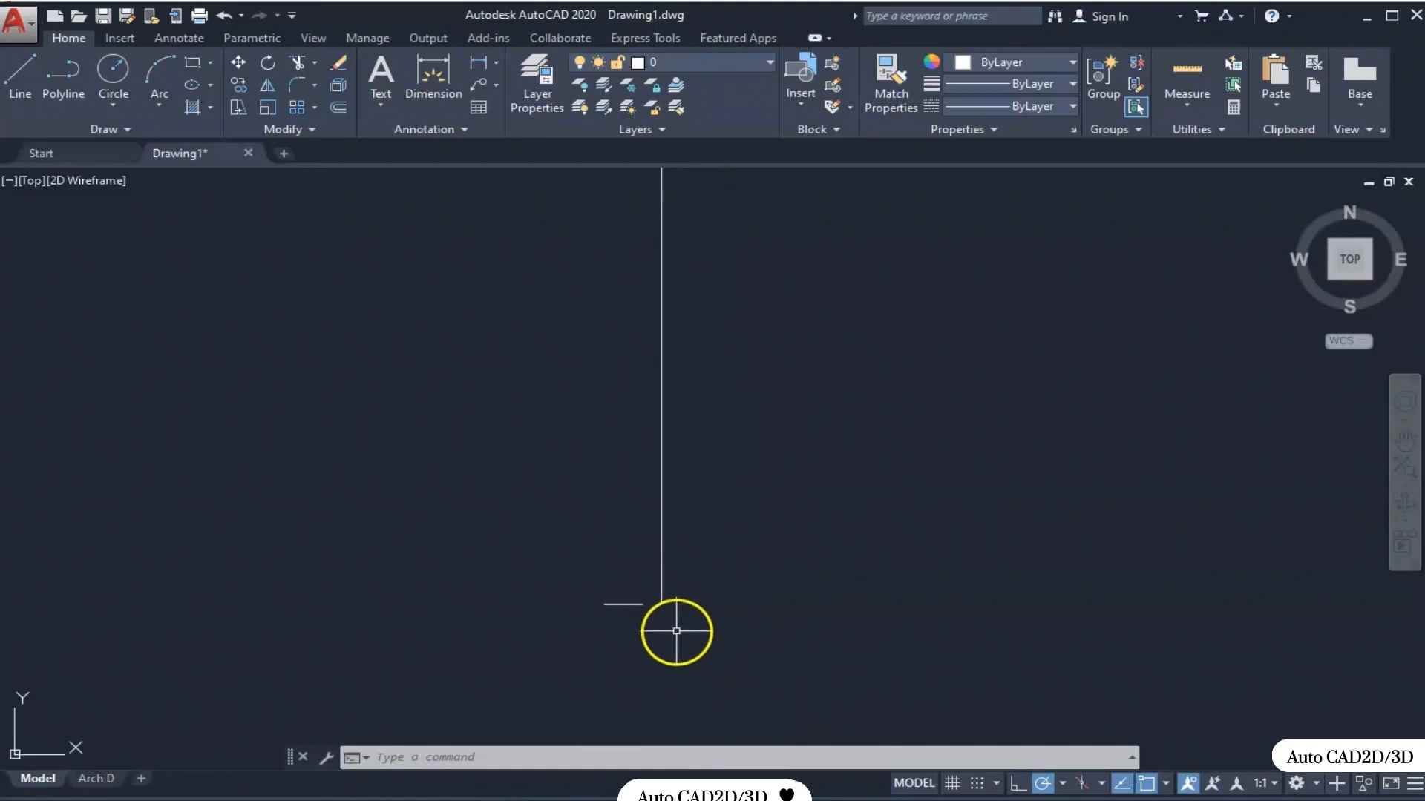
- Create a new drawing from the Architectural Imperial.dwt template in the SheetSets folder and switch it to model space
key("alt+Tab")
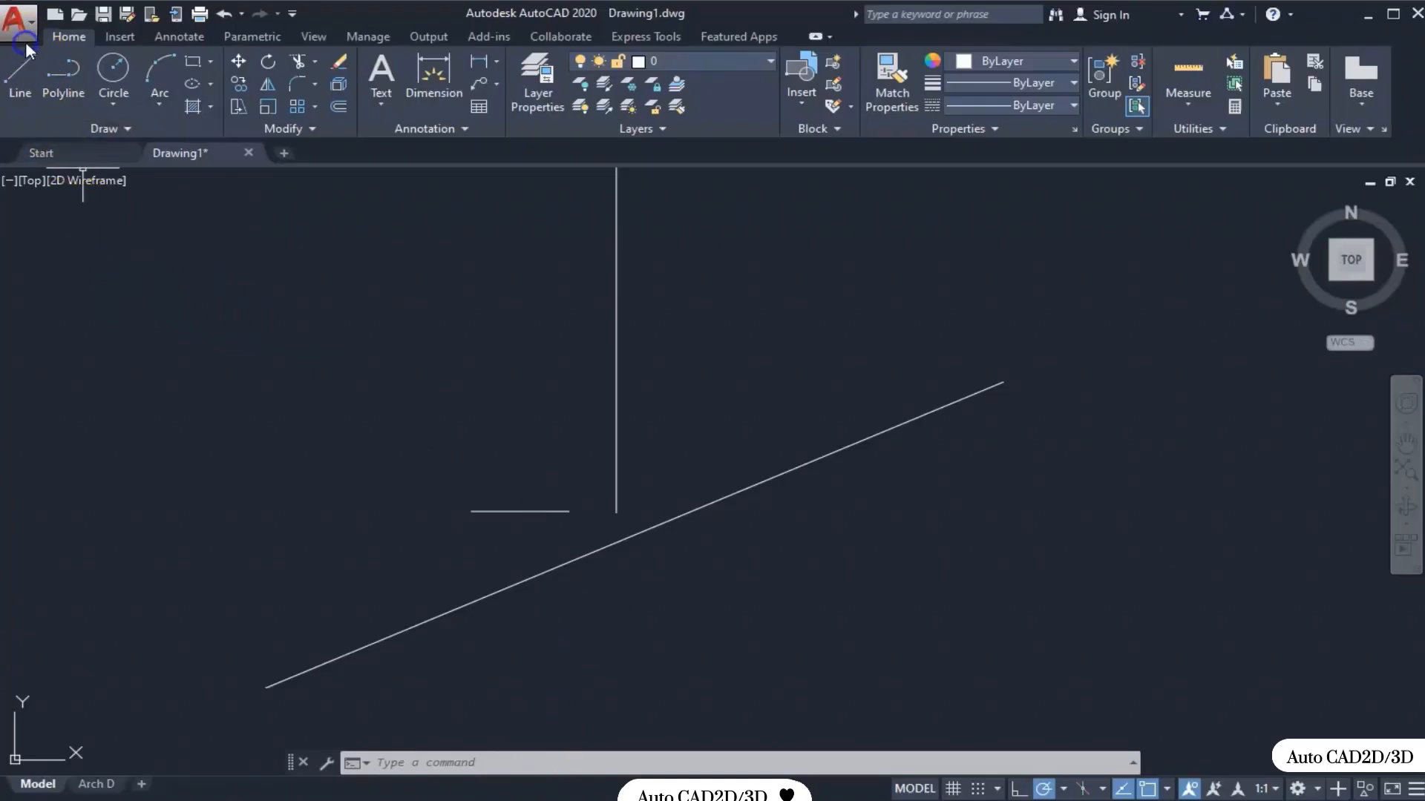
left_click(18, 21)
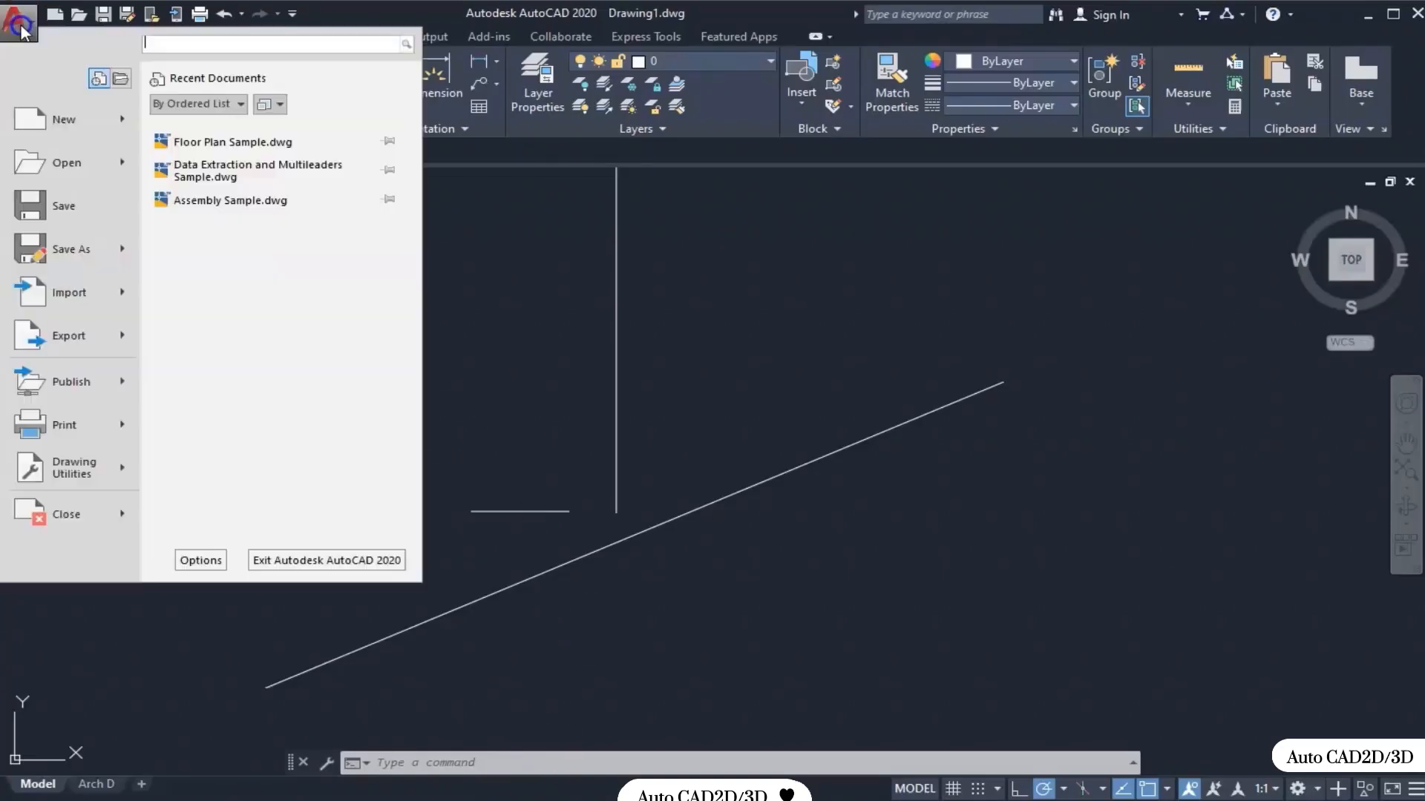
mouse_move(80, 132)
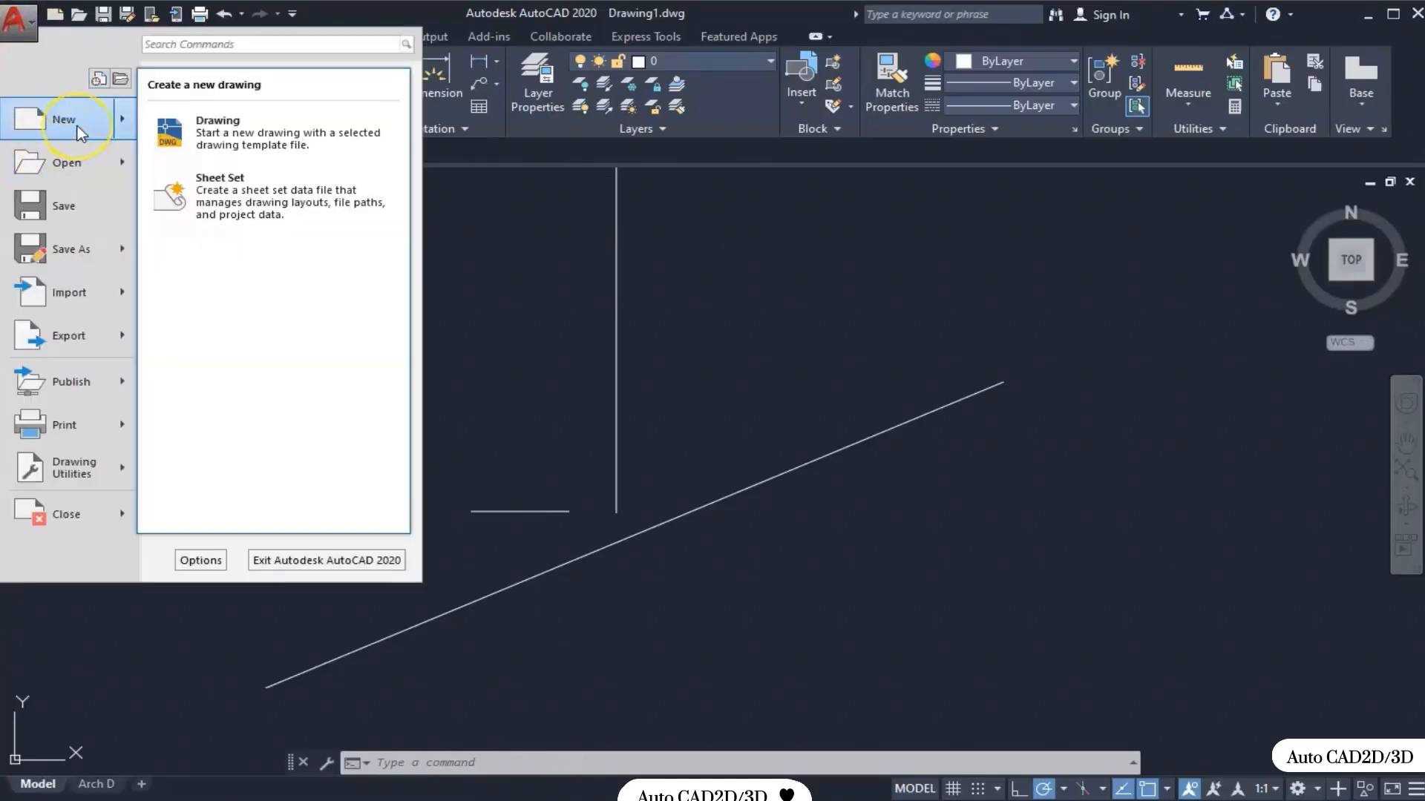
left_click(147, 141)
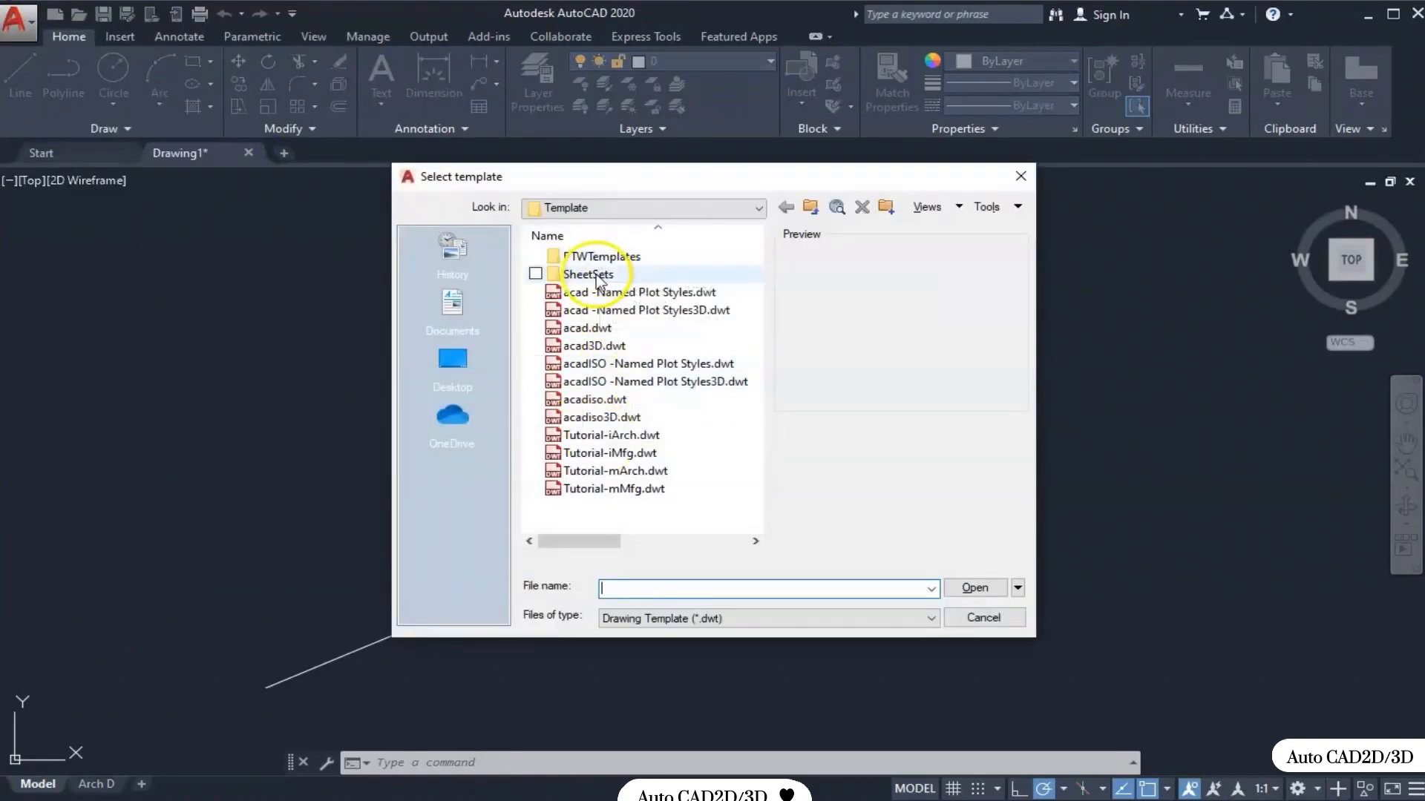
double_click(587, 275)
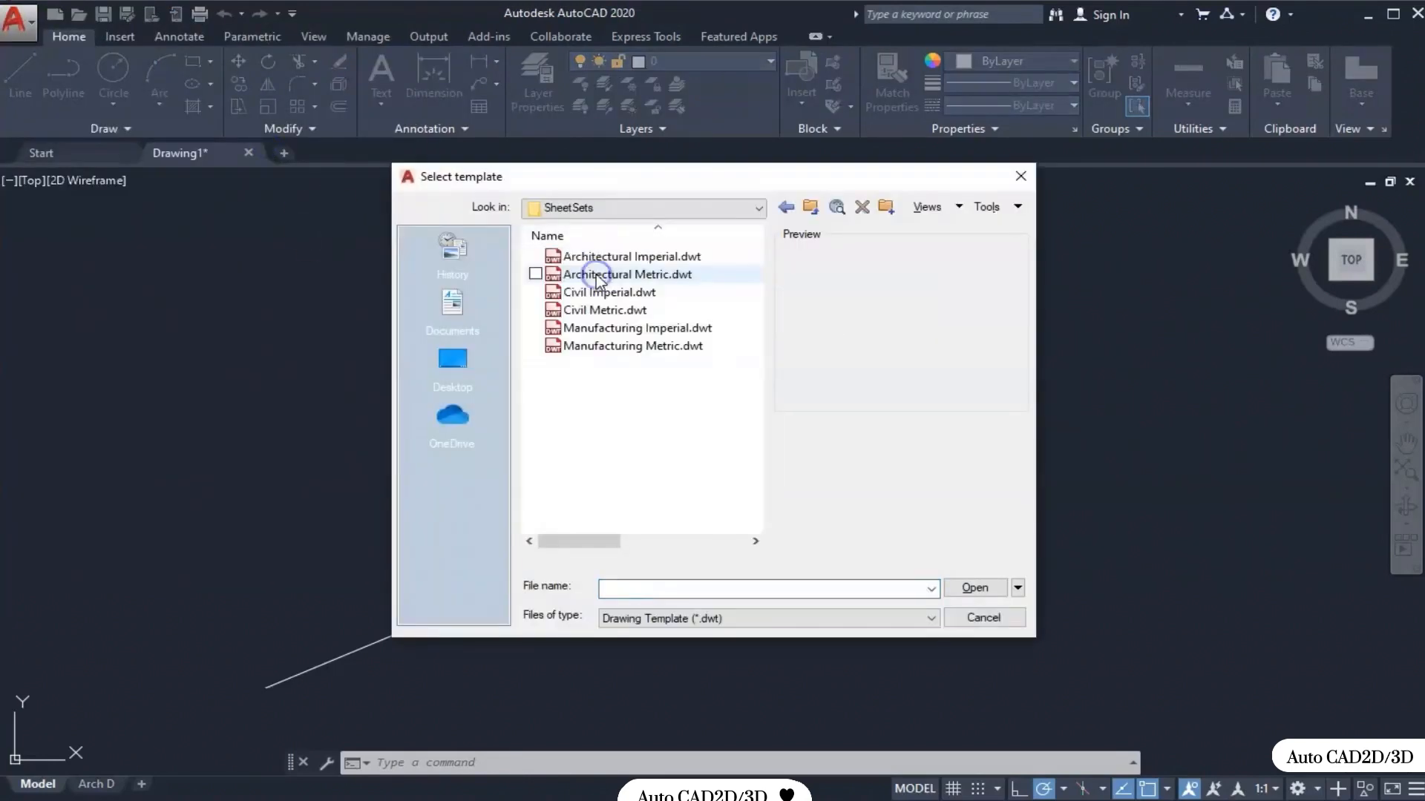
left_click(631, 257)
left_click(981, 588)
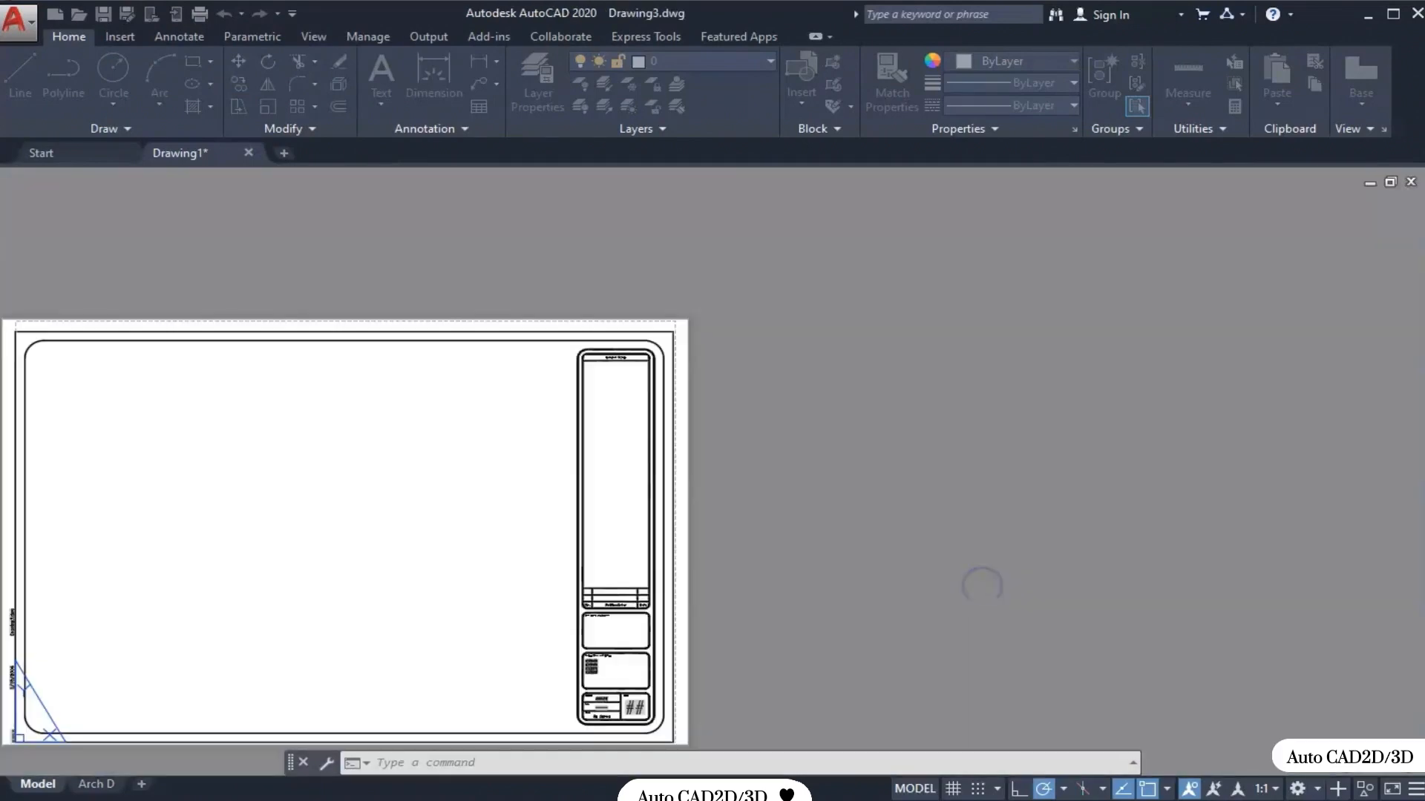
left_click(37, 783)
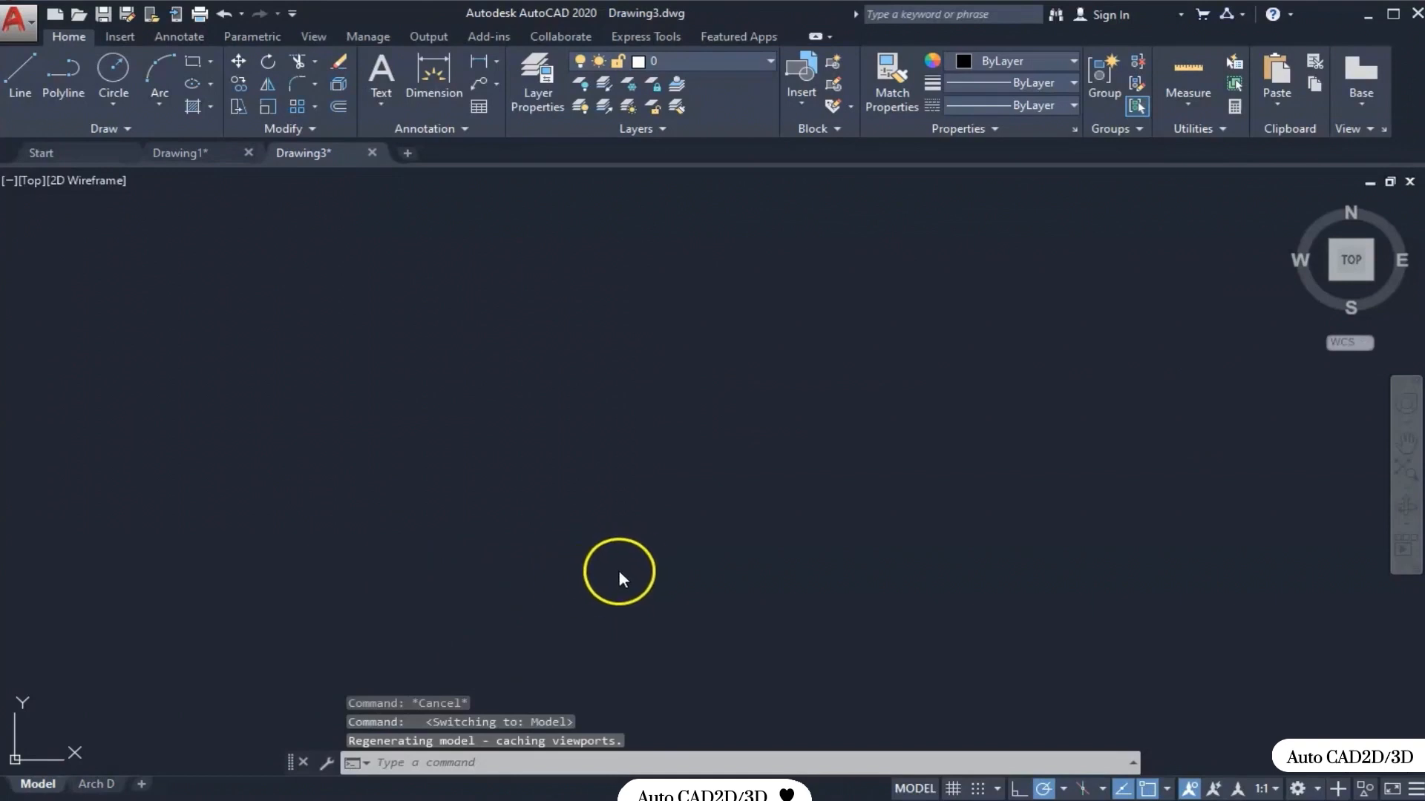
left_click(621, 480)
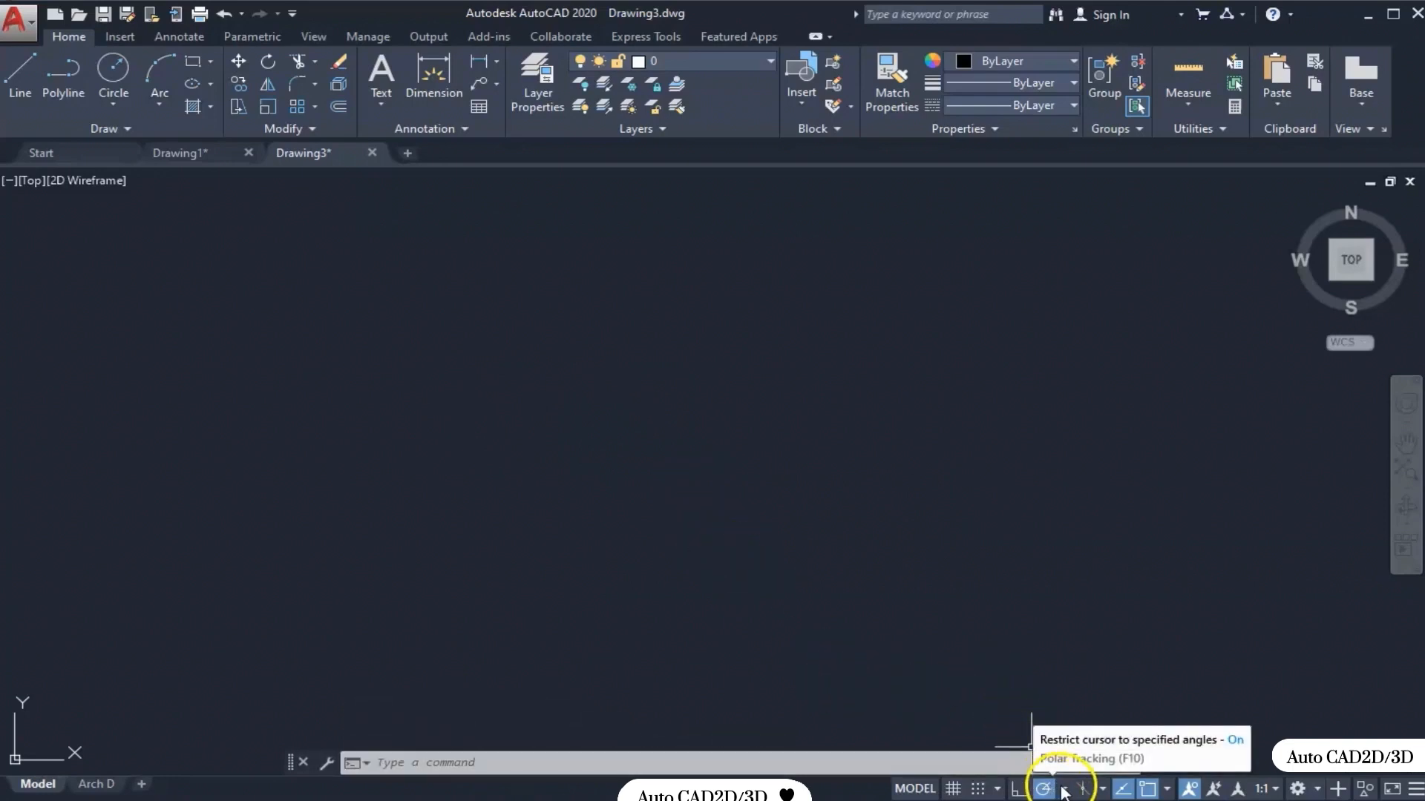
- Set the polar tracking angles to 90, 180, 270, 360 and check that option in the angle list
left_click(1064, 791)
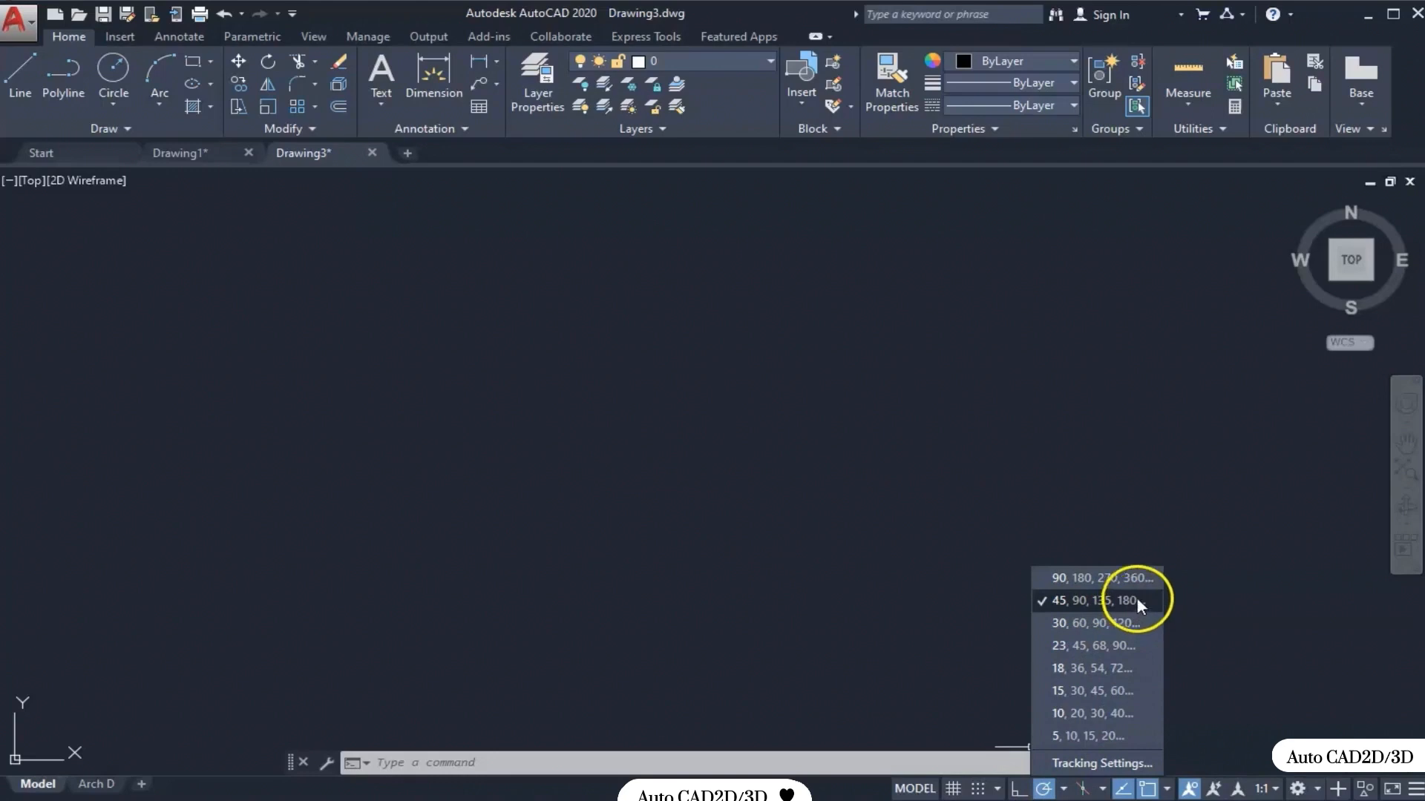
left_click(1087, 580)
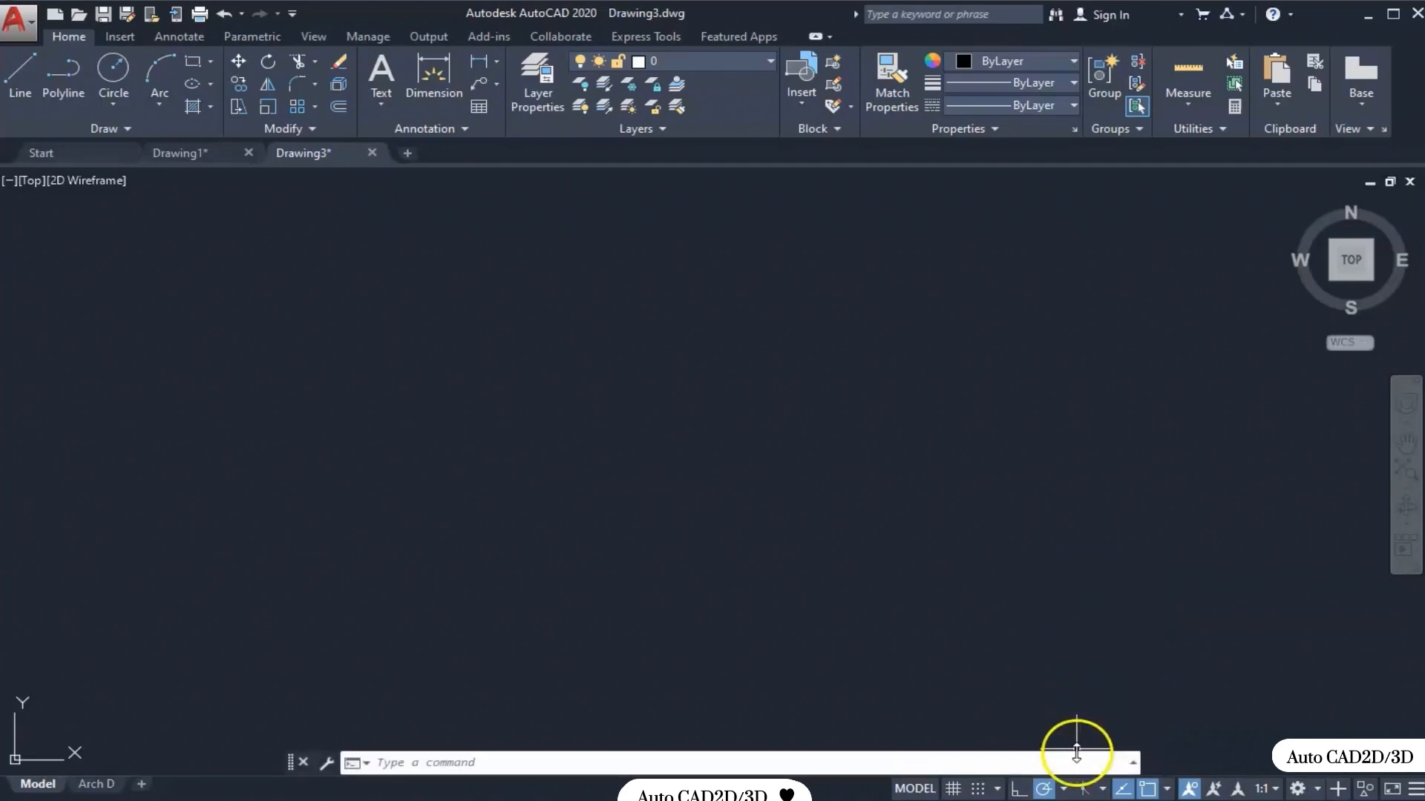
left_click(1064, 791)
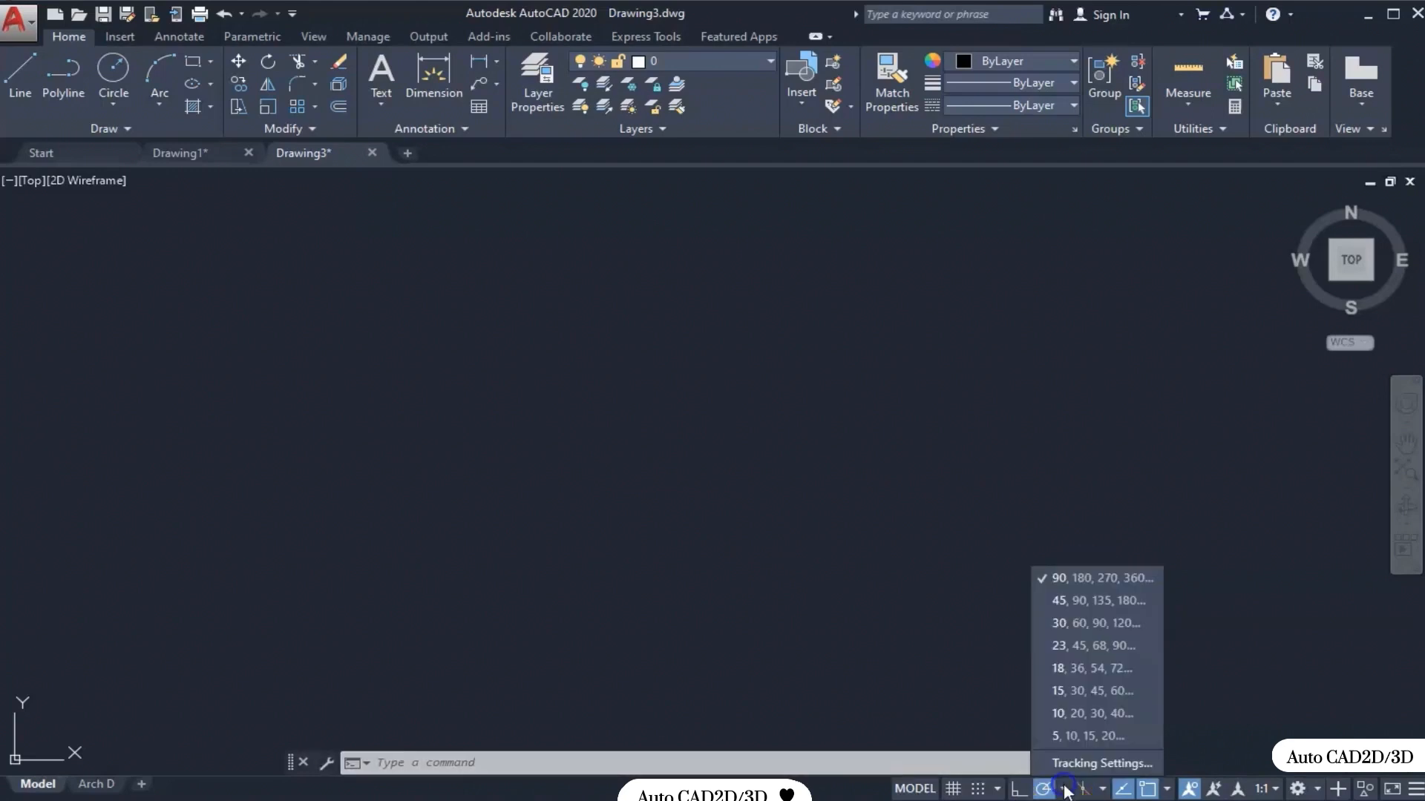
left_click(1037, 514)
- Change polar tracking to 45, 90, 135, 180 during a trial line, test the 45° direction and cancel the line
left_click(29, 78)
left_click(320, 475)
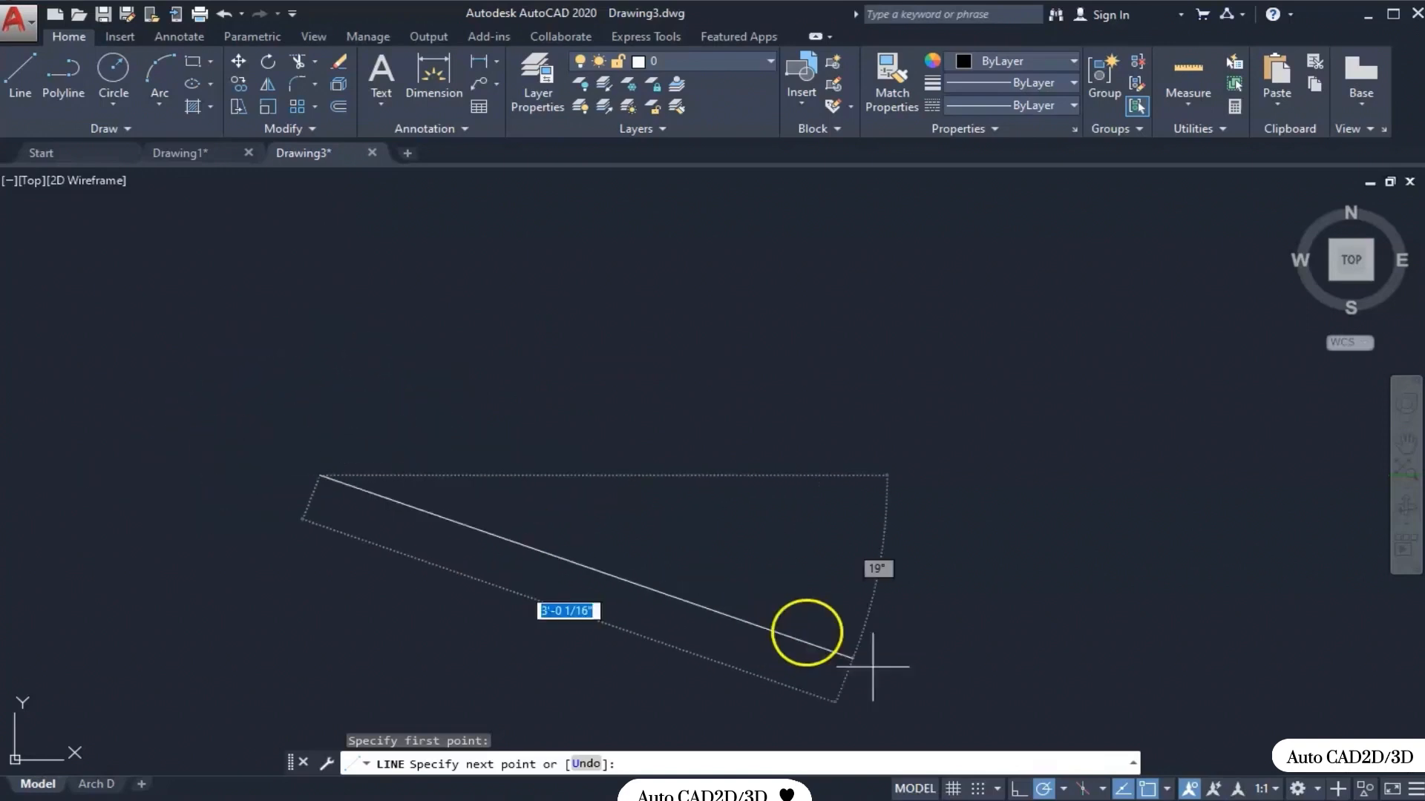
left_click(1063, 791)
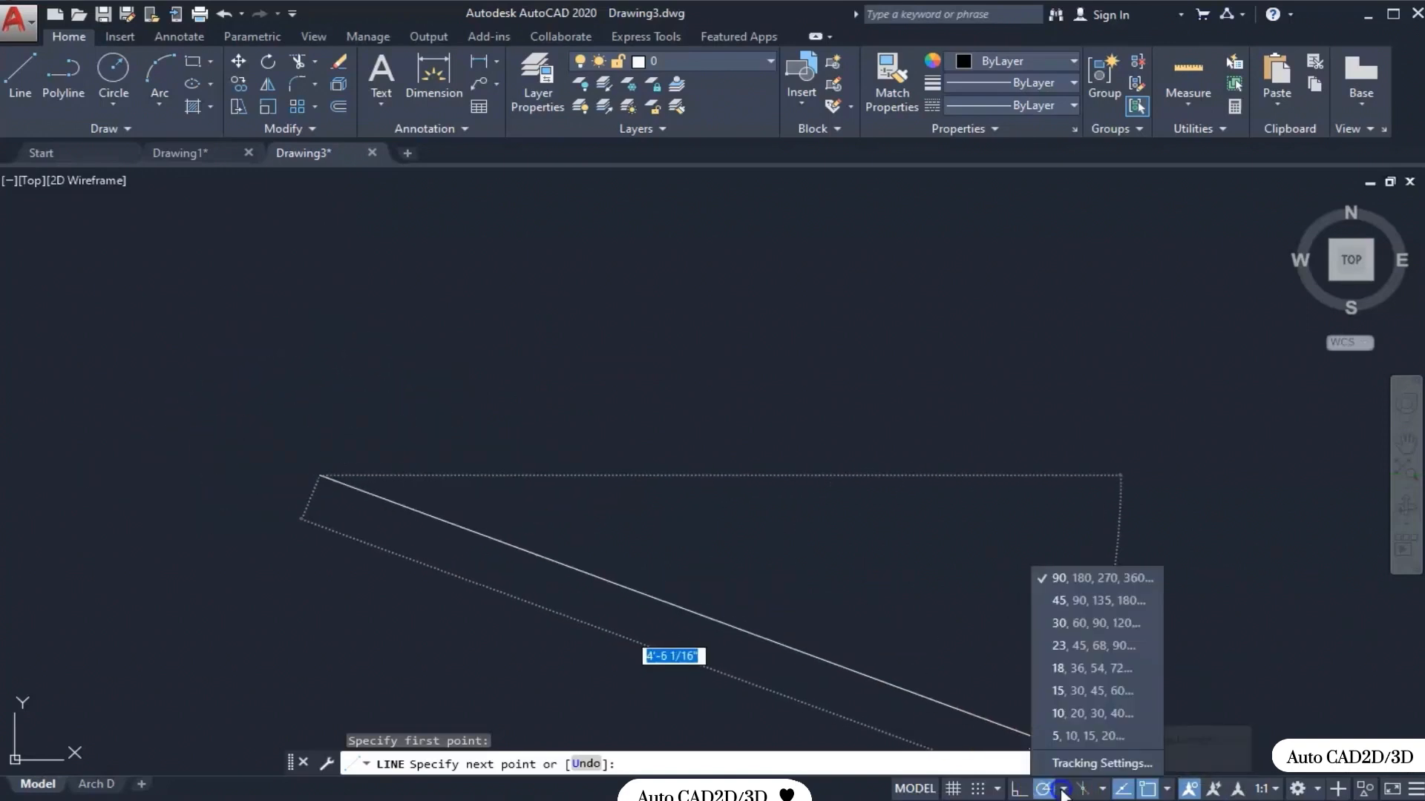
left_click(1132, 606)
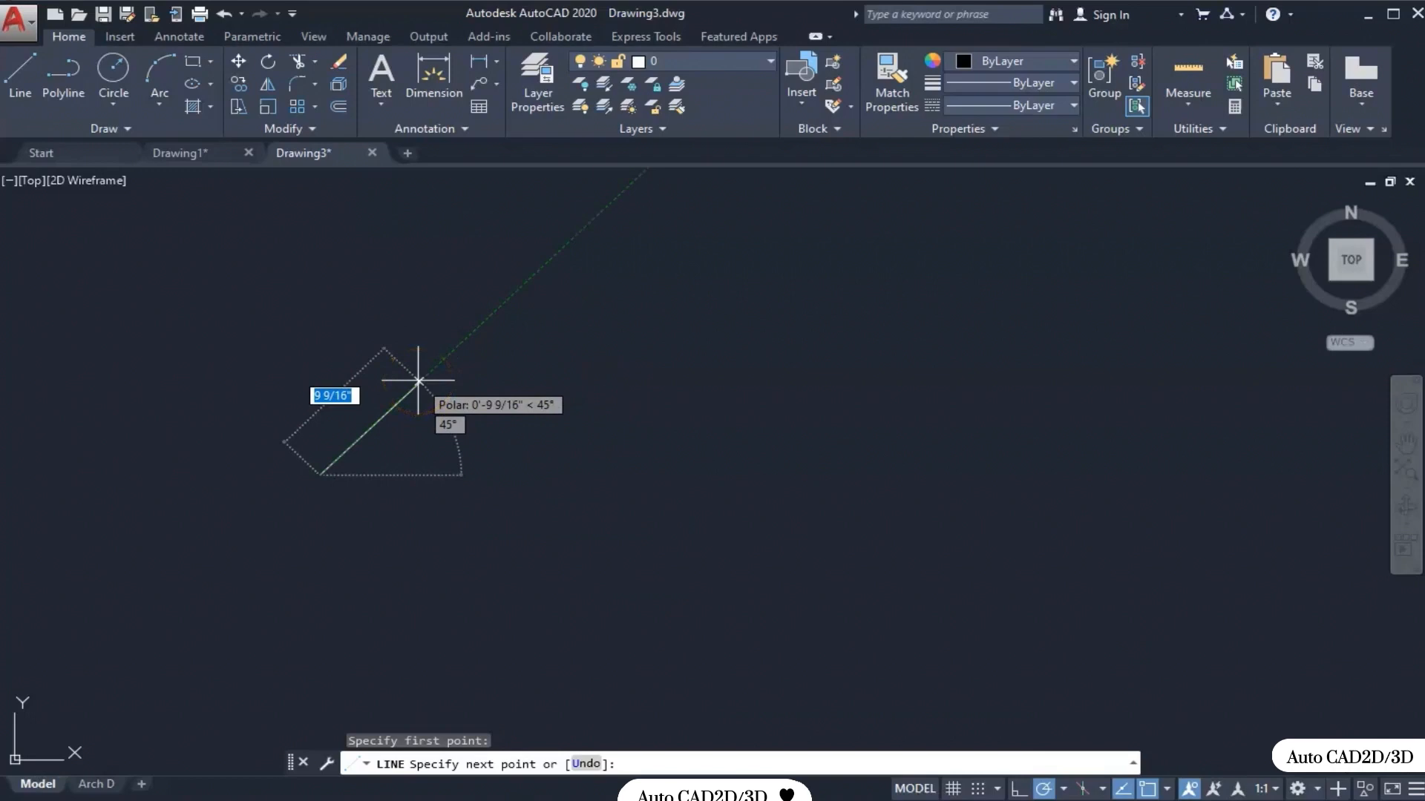
key("Escape")
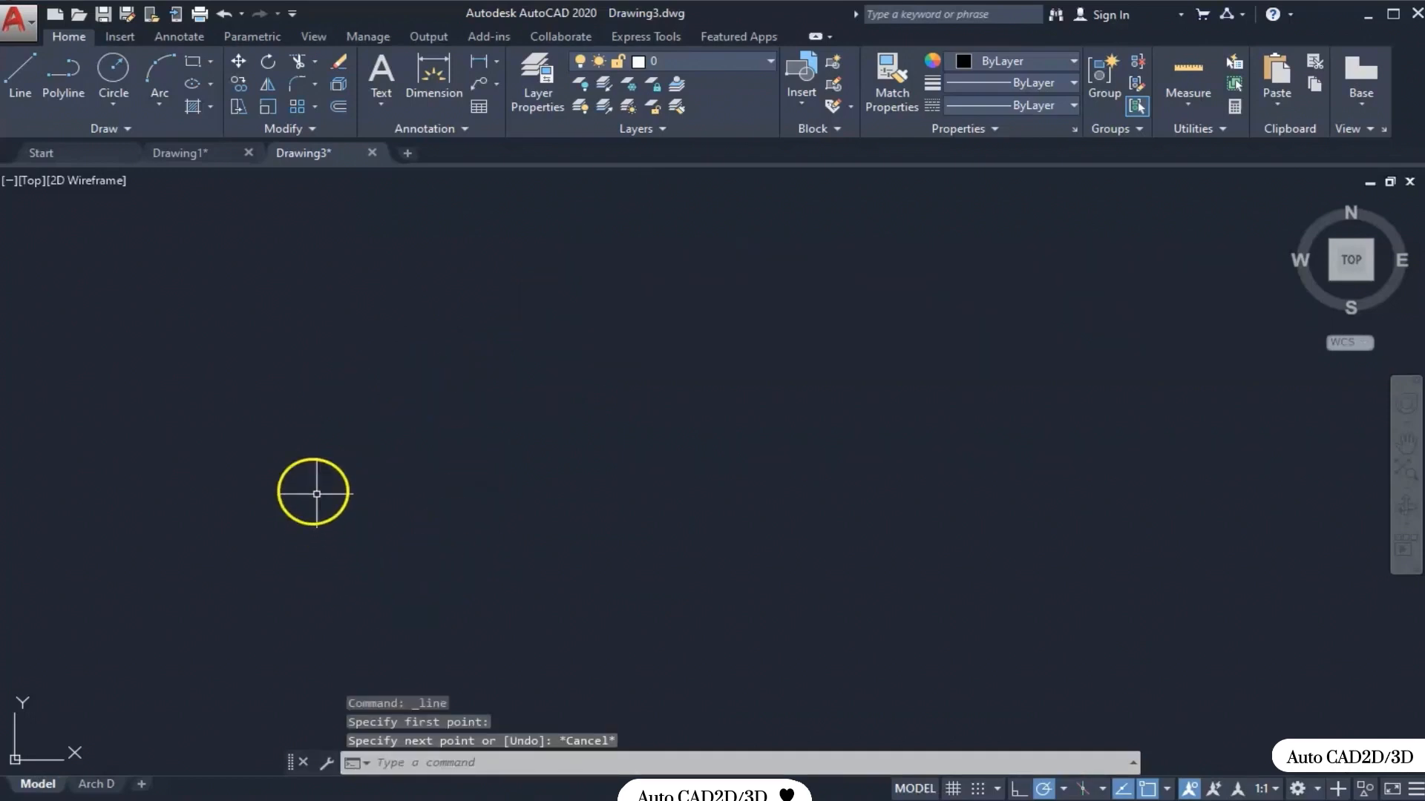
- Switch to the PowerPoint slide to read the outline's dimensions and start point, and return to AutoCAD
key("alt+Tab")
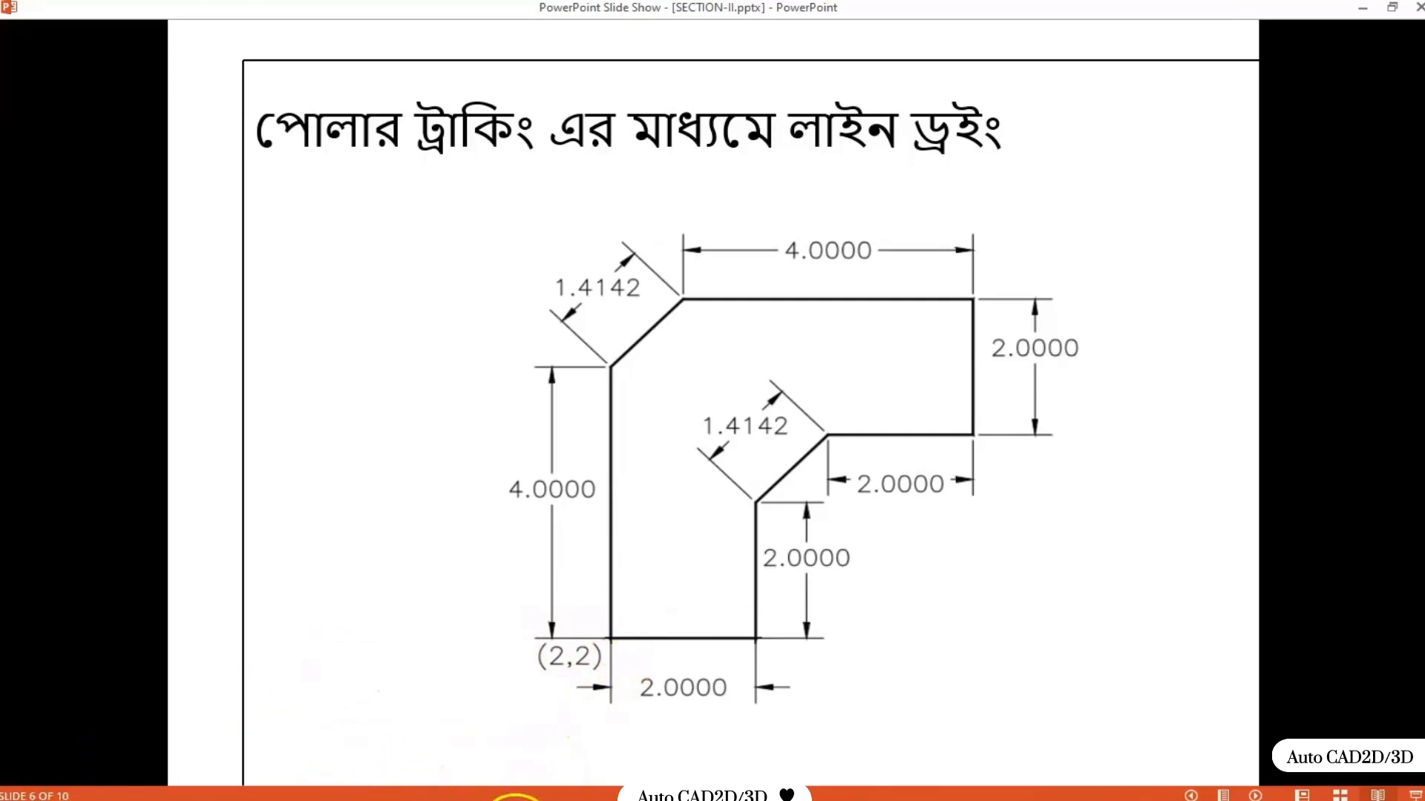
left_click(515, 798)
left_click(643, 709)
left_click(26, 70)
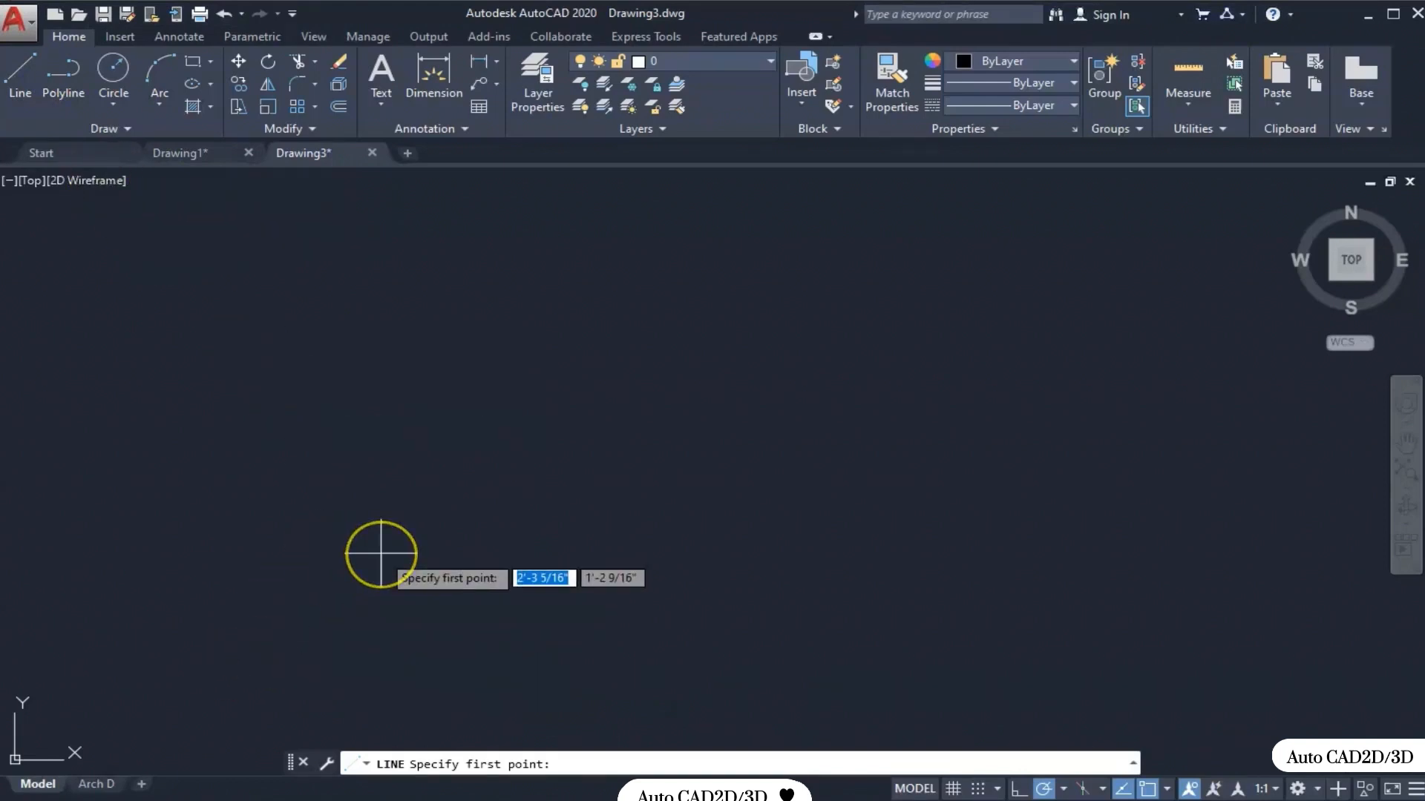
type("2")
key("Tab")
type(",")
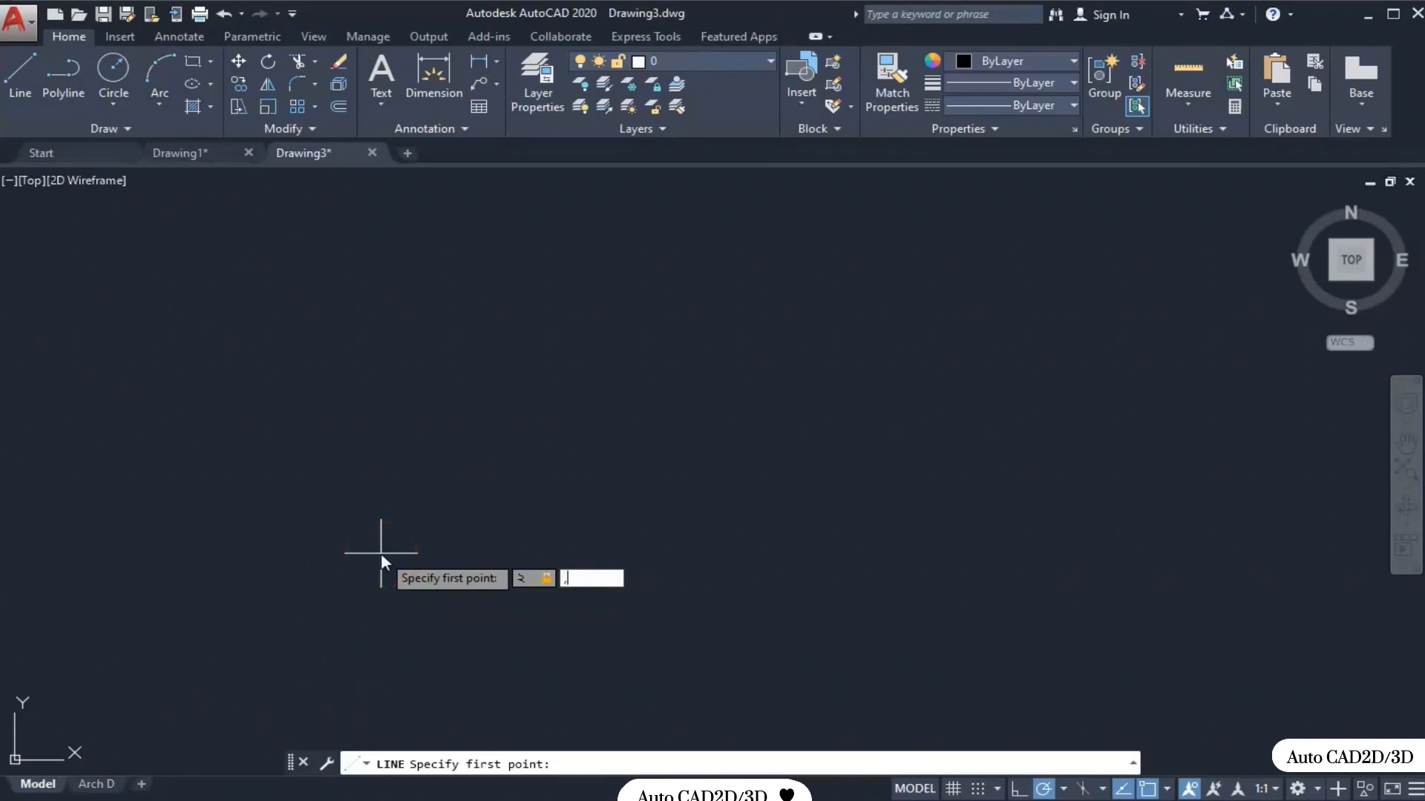
key("Escape")
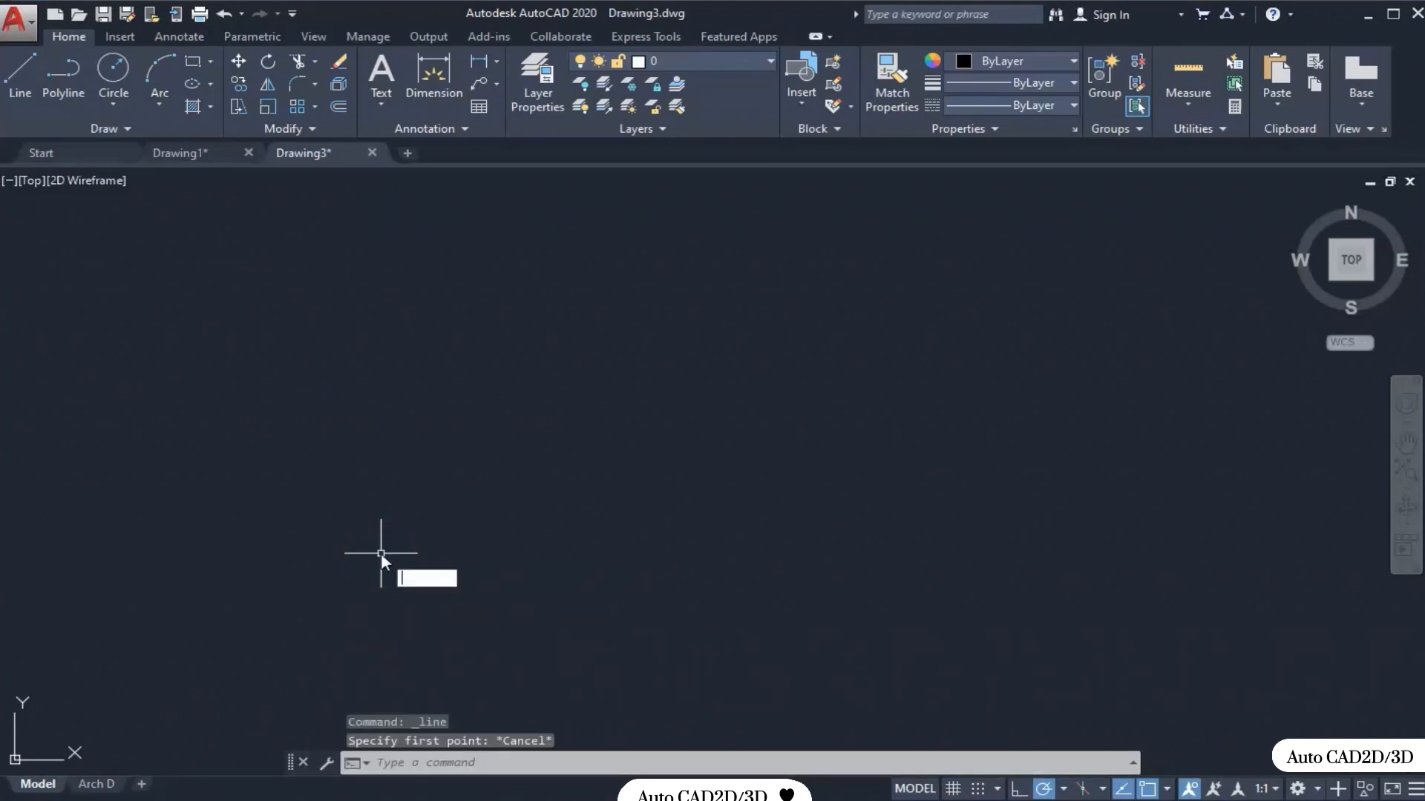
key("Escape")
key("Escape")
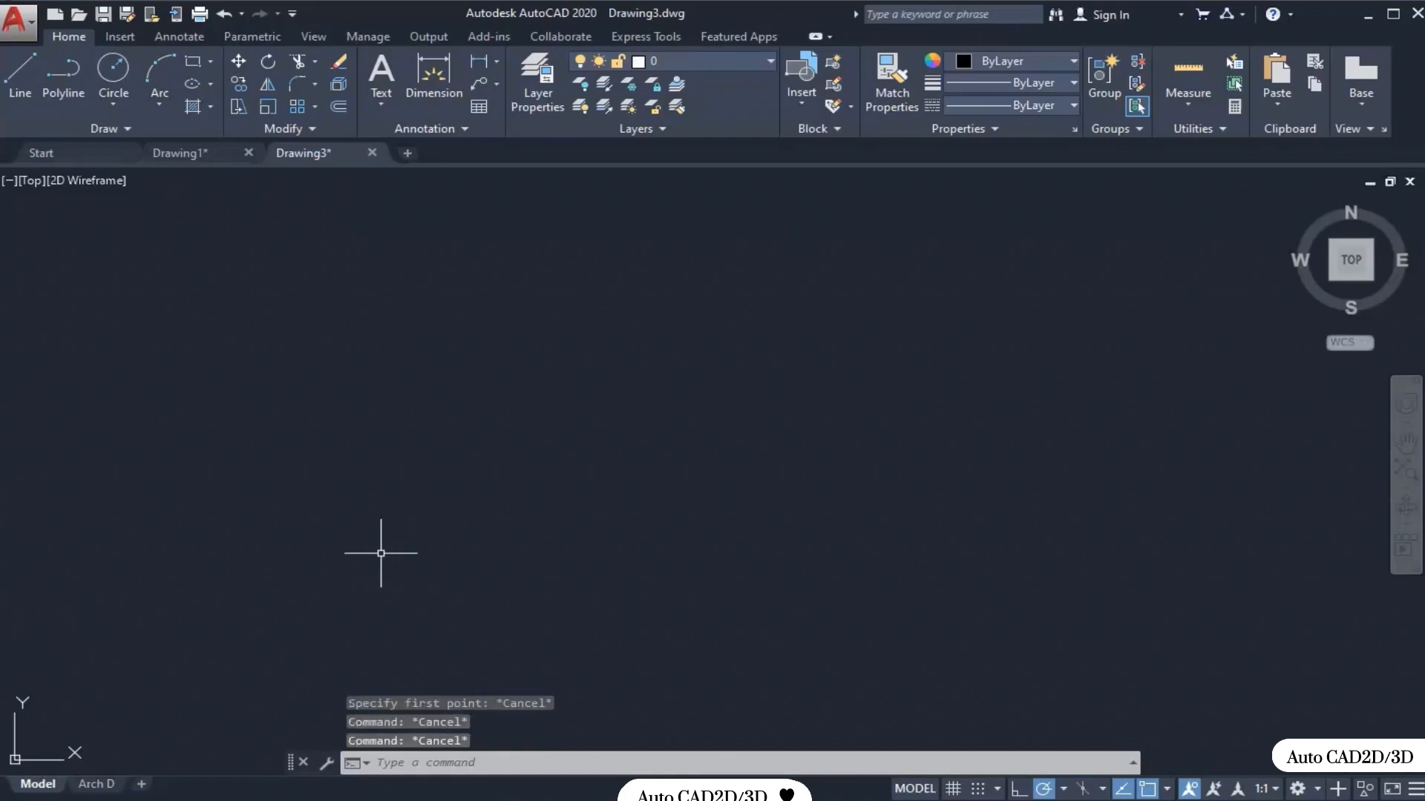
- Start a line with its first point at the coordinates 2,2
type("L")
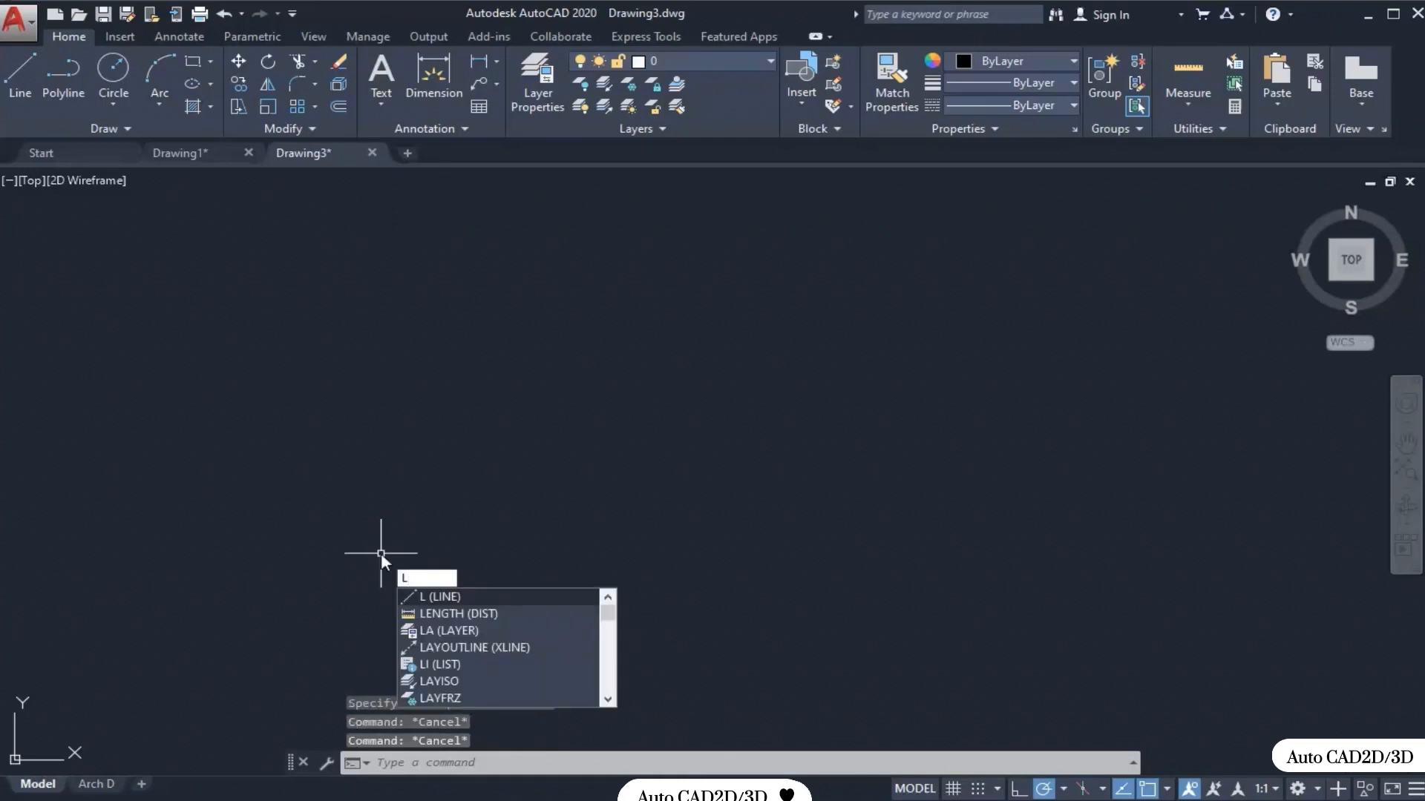
key("Return")
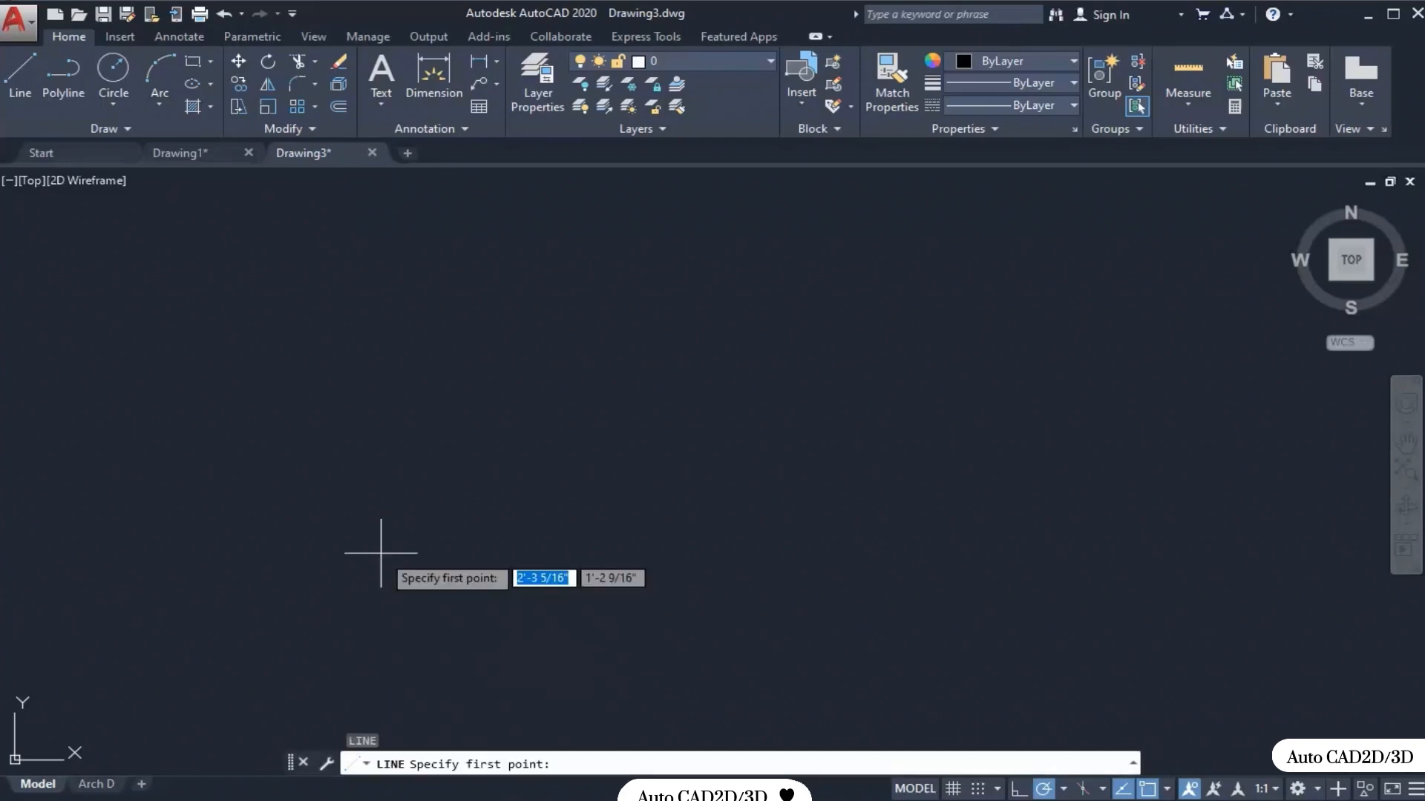
key("BackSpace")
type("2")
key("Tab")
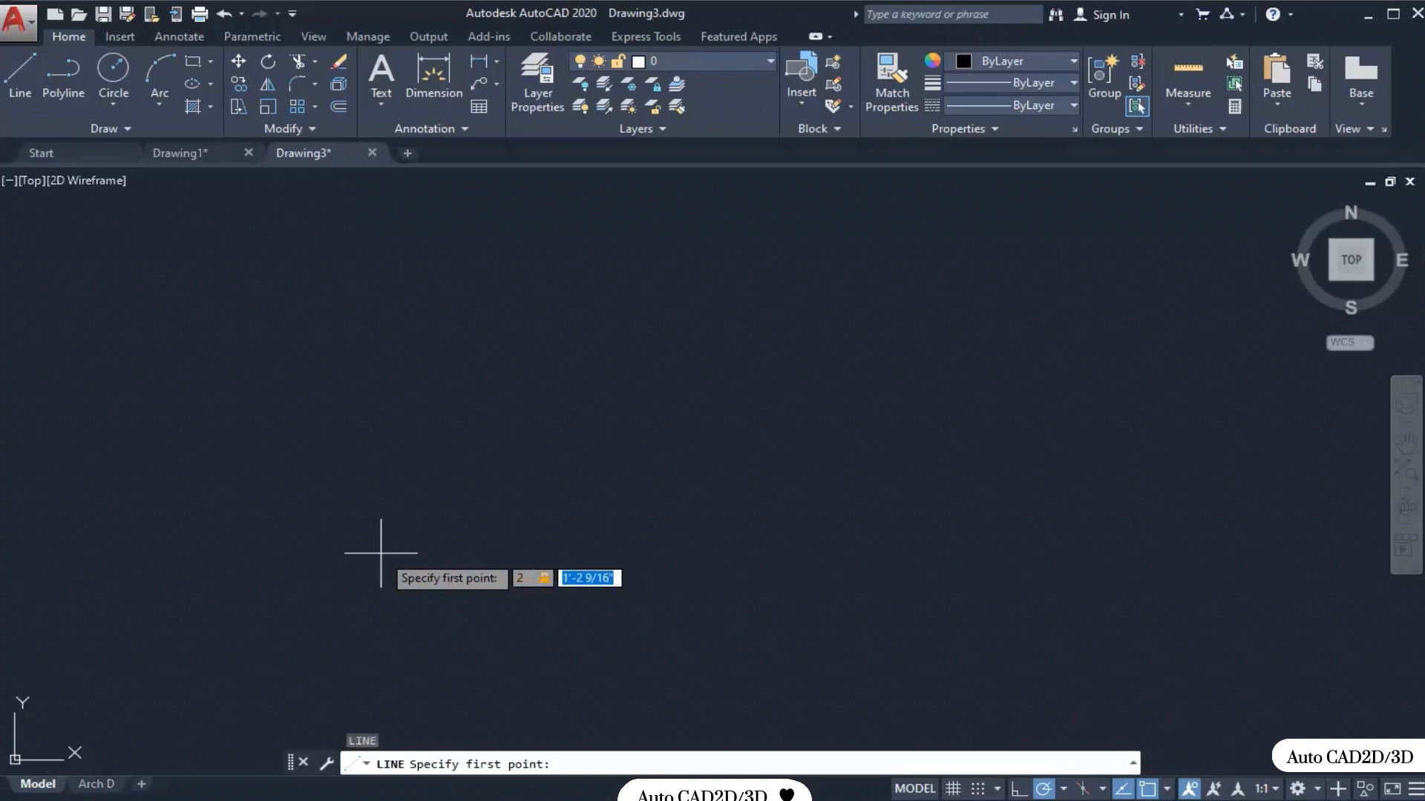
key("BackSpace")
type("2")
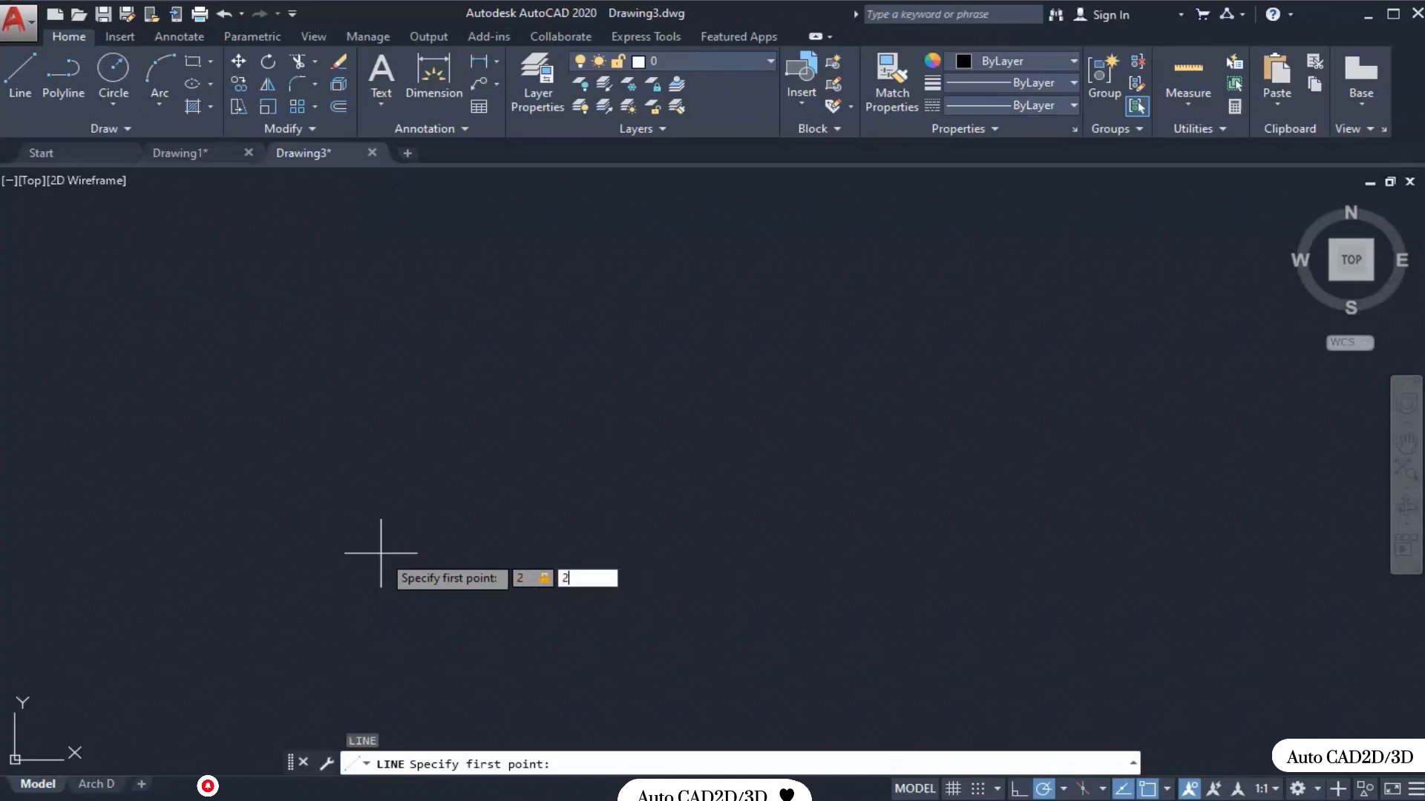
key("Return")
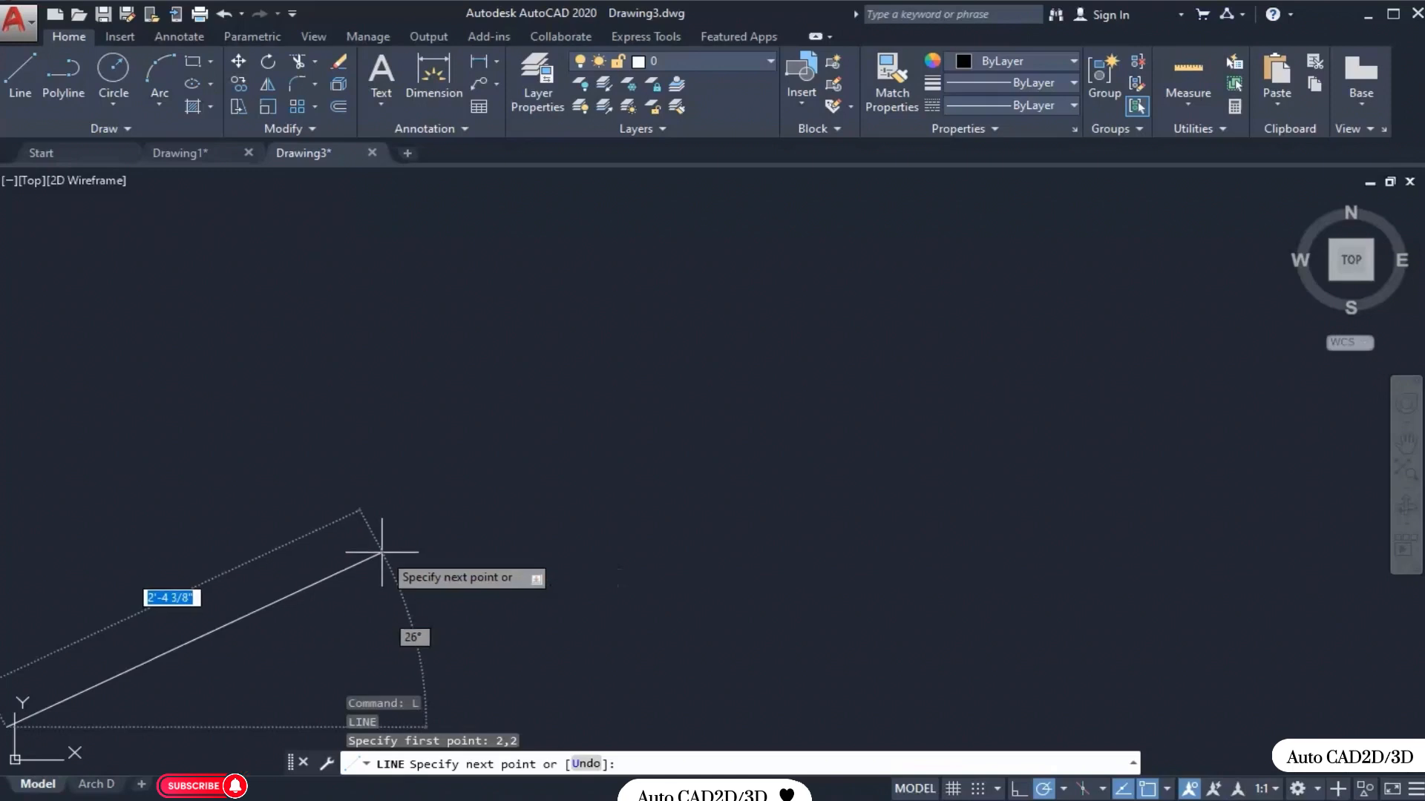
- Draw a 2" horizontal segment at 0° from the start point and a 2" vertical segment at 90° from its end
scroll(274, 647, "up", 8)
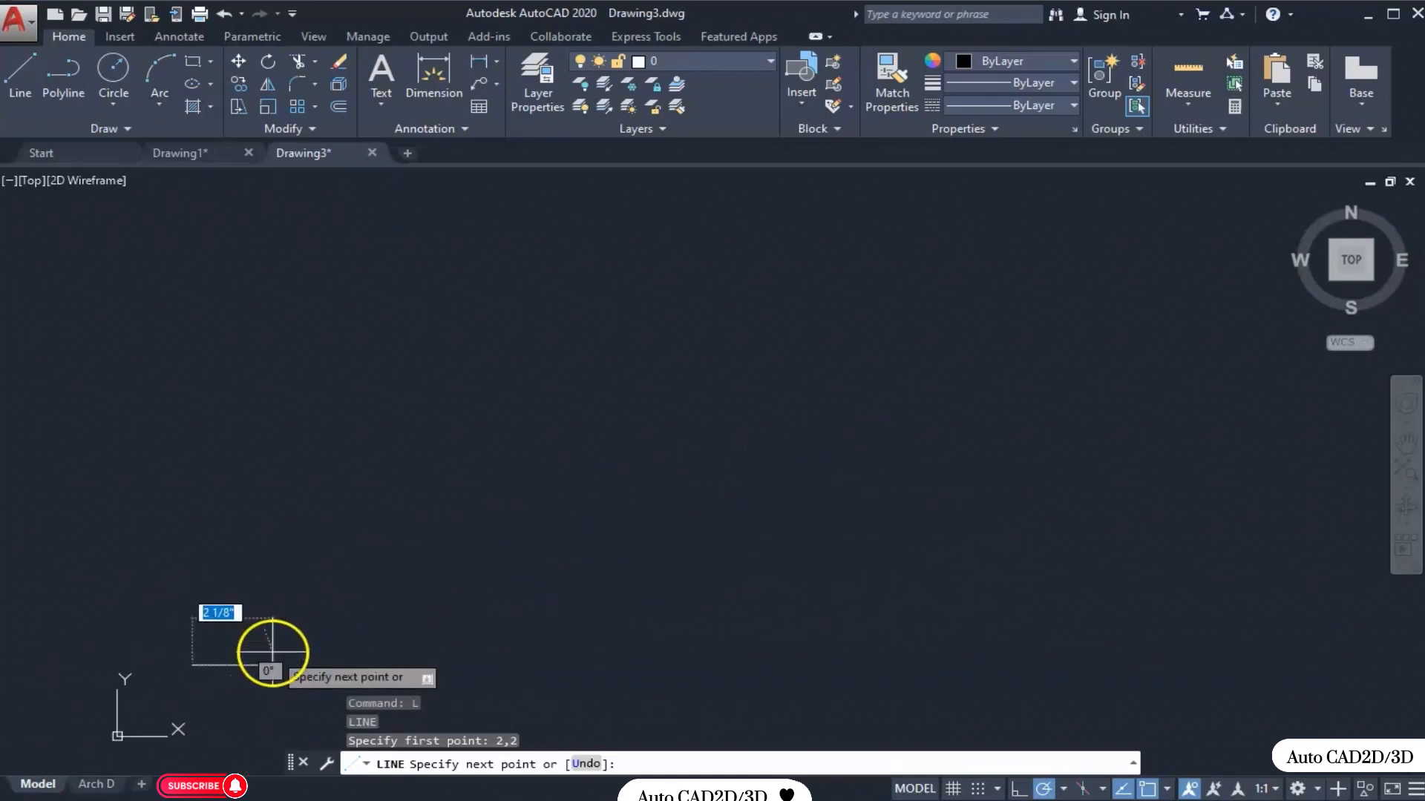
middle_click_drag(308, 670, 591, 564)
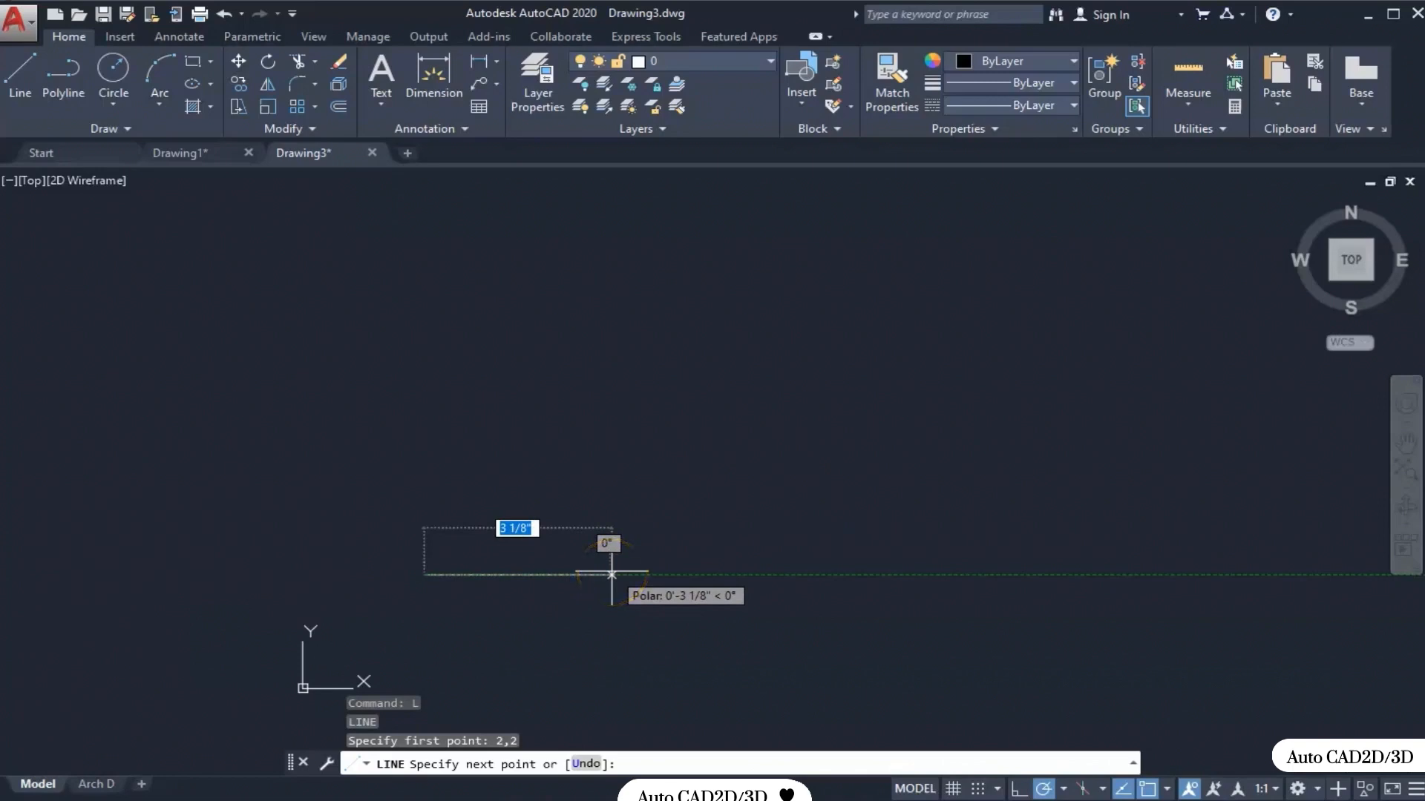
type("2")
key("Return")
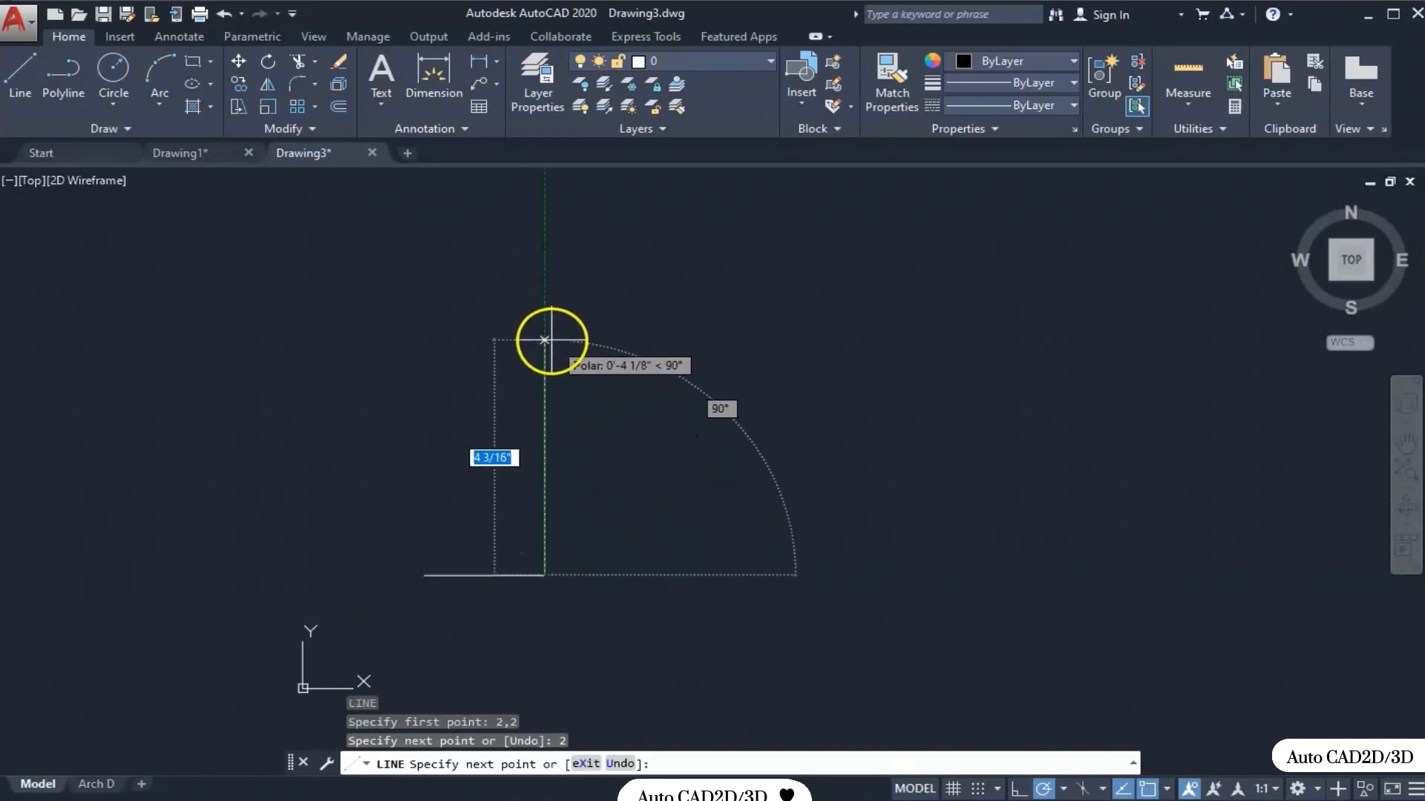
type("2")
key("Return")
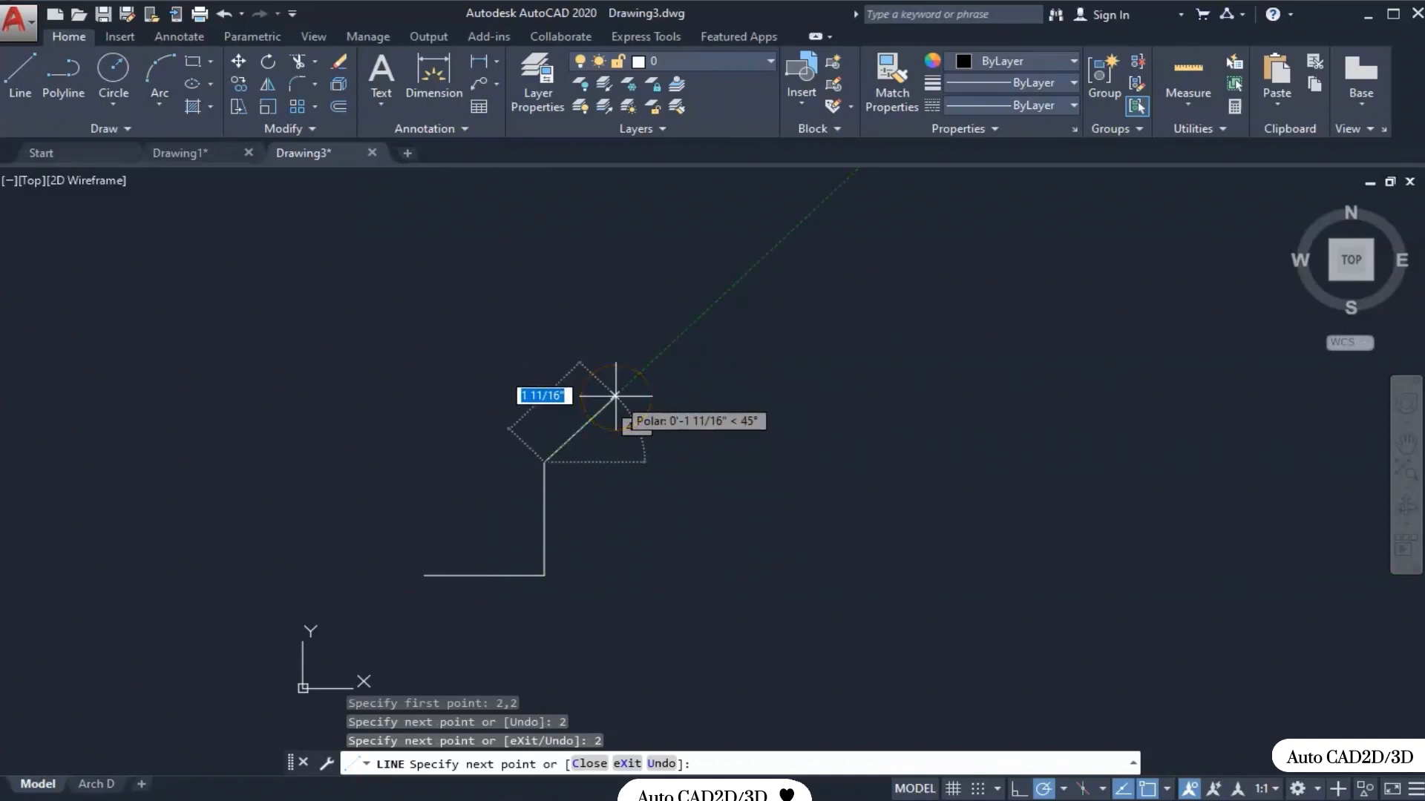
- Continue the outline with a 1.4142" diagonal segment at 45° and a 2" horizontal segment at 0°
type("1.4142")
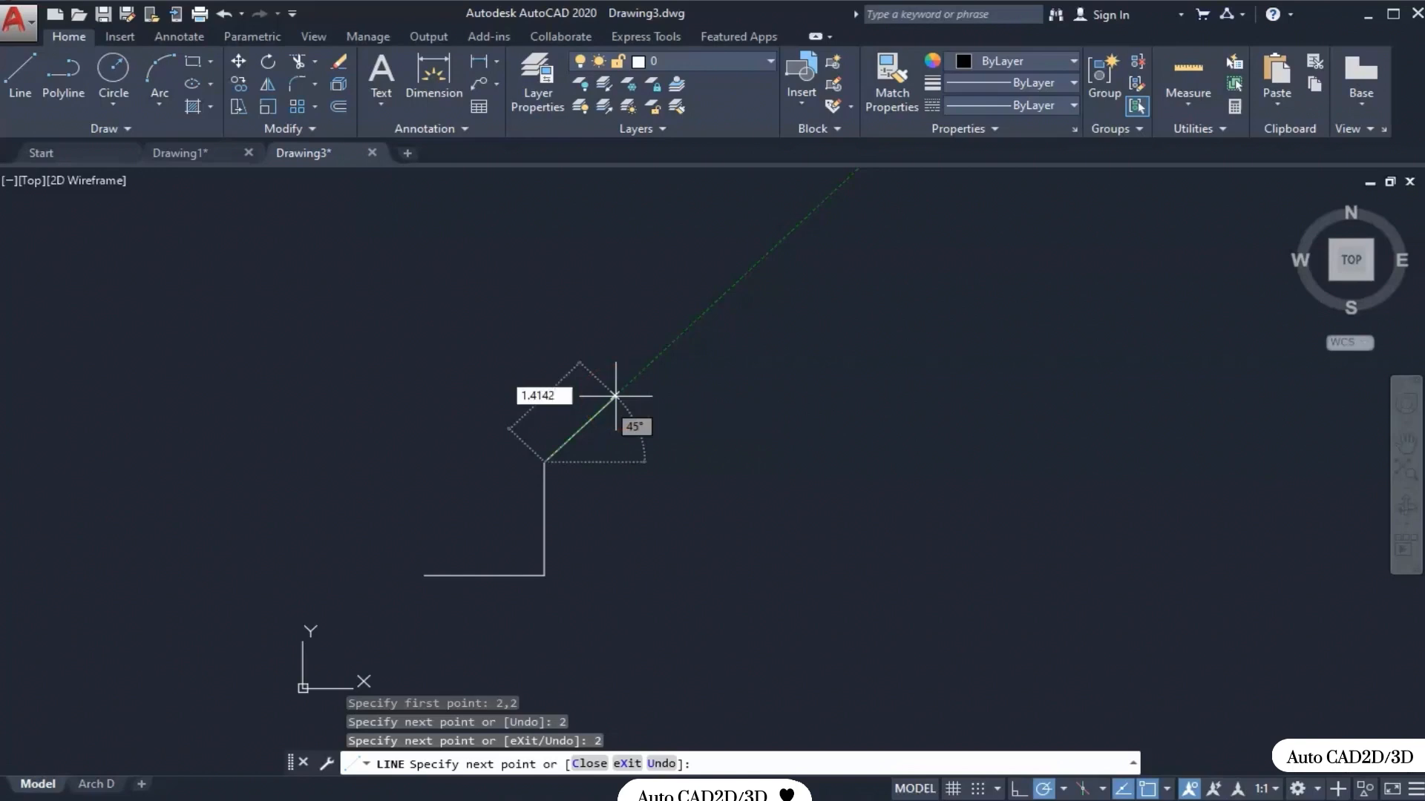
key("Return")
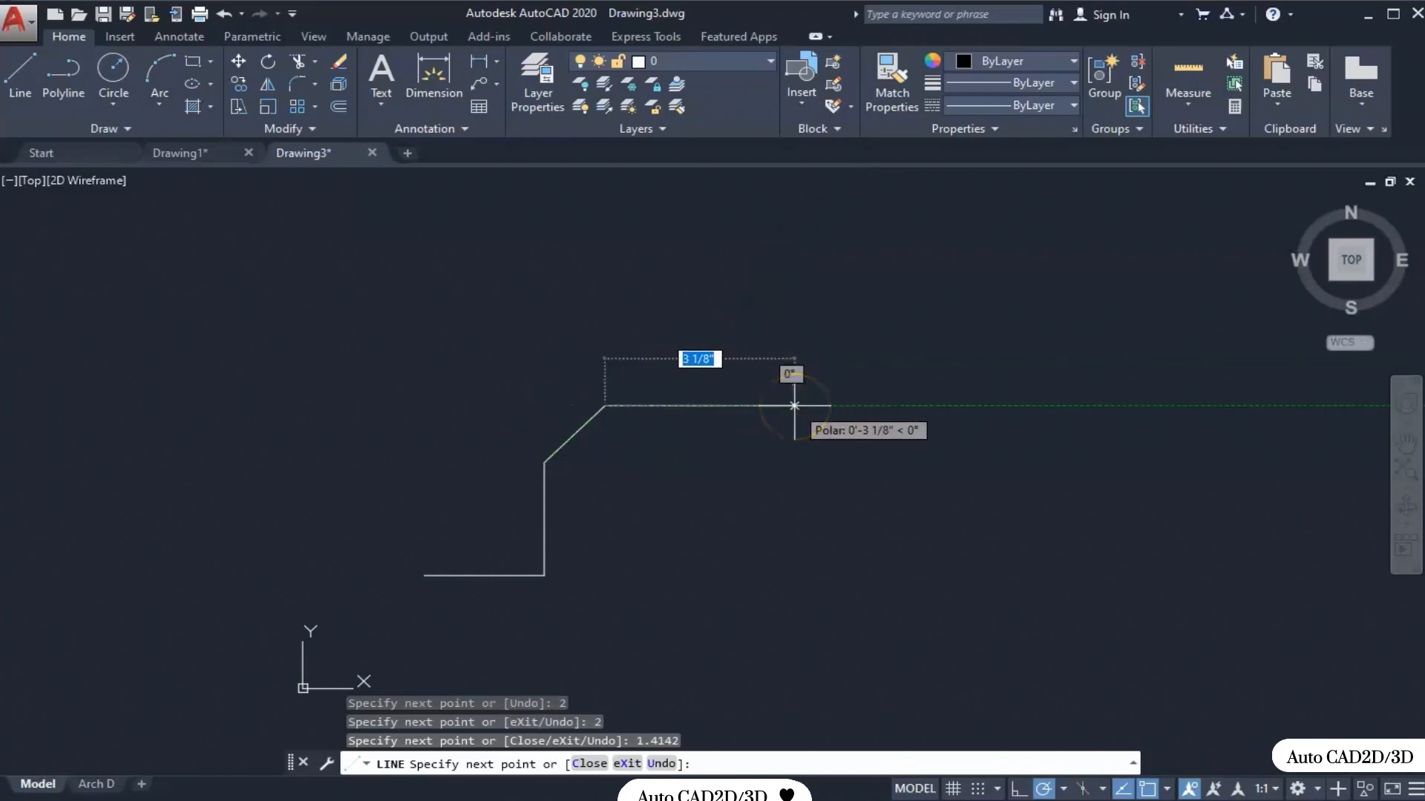
type("2")
key("Return")
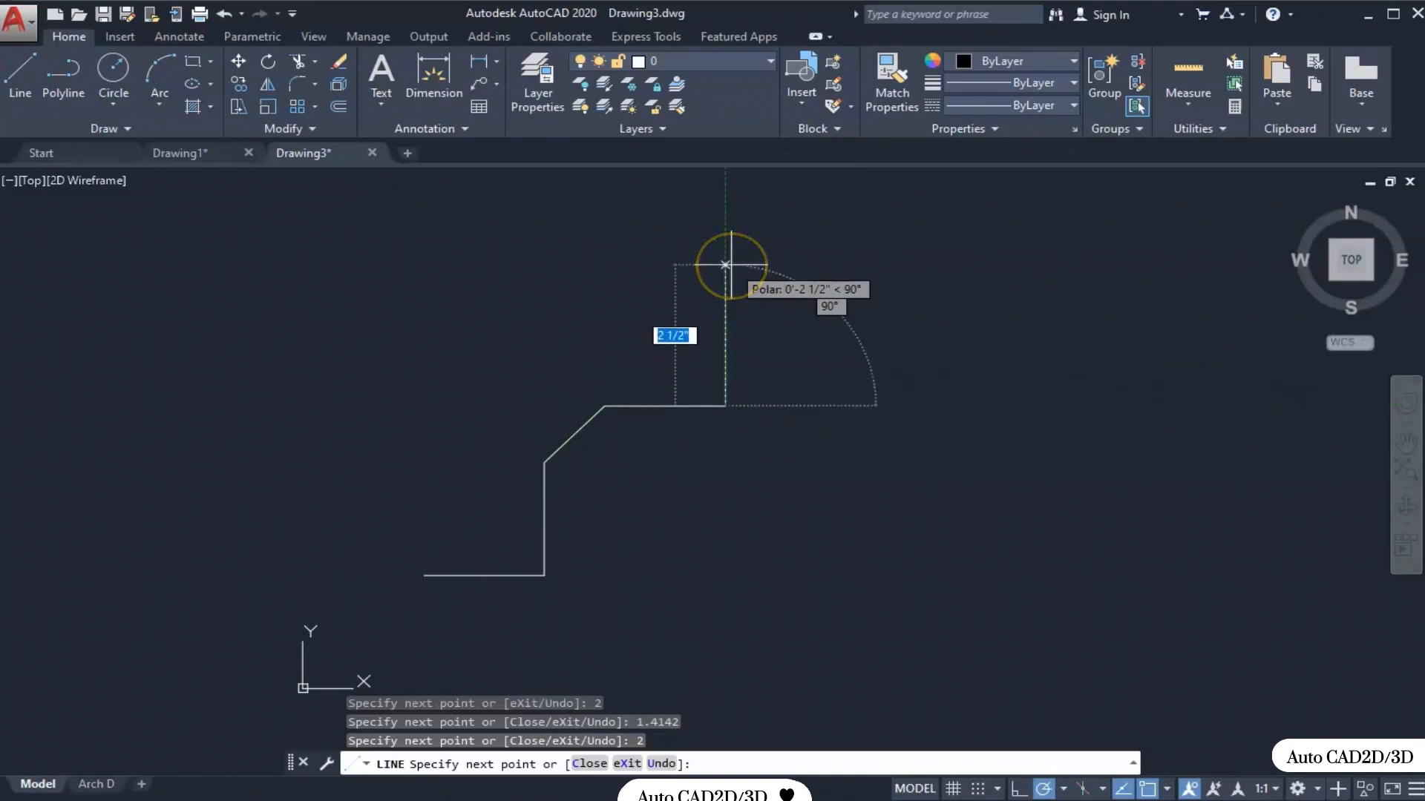
- Continue the outline with a 2" vertical segment at 90° and a 4" horizontal segment at 180°
type("2")
key("Return")
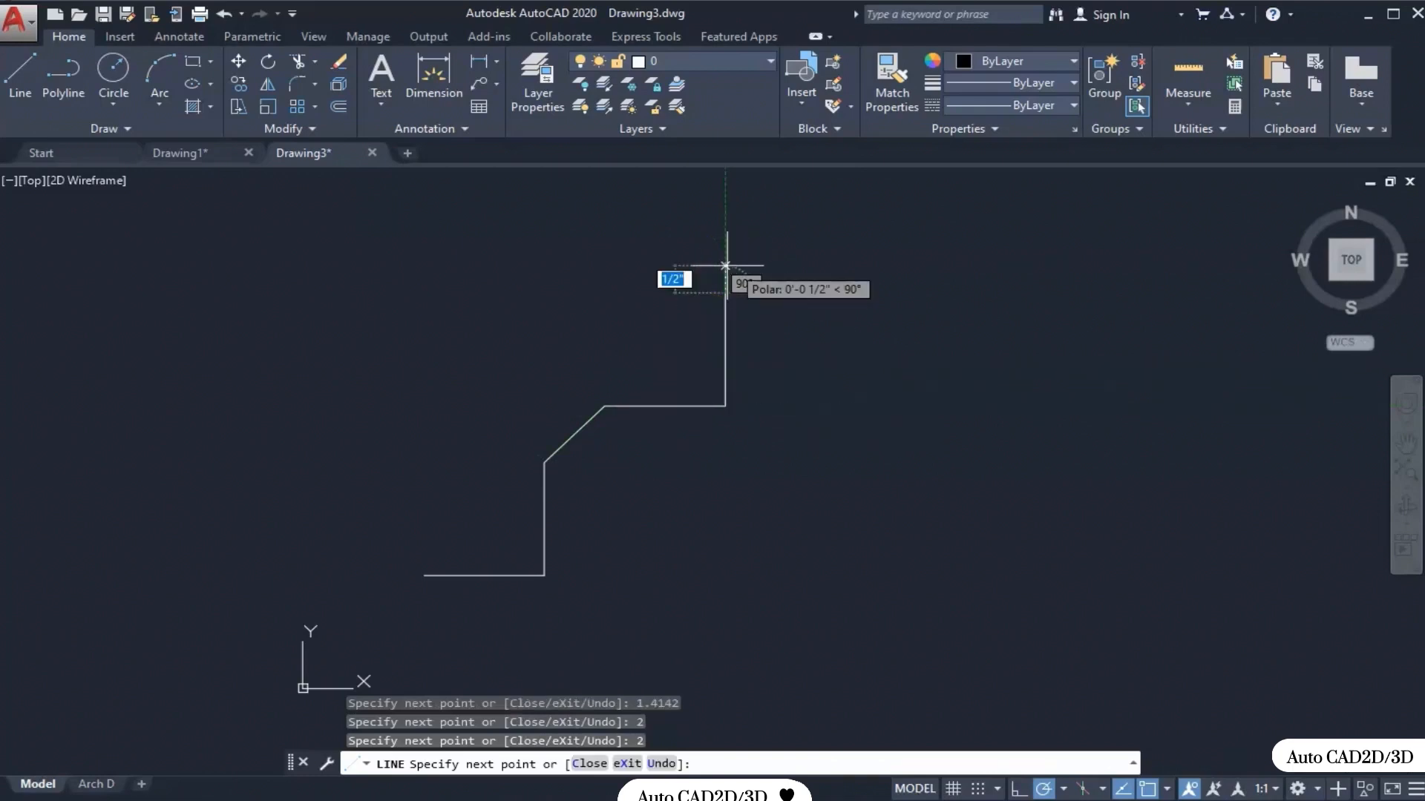
type("4")
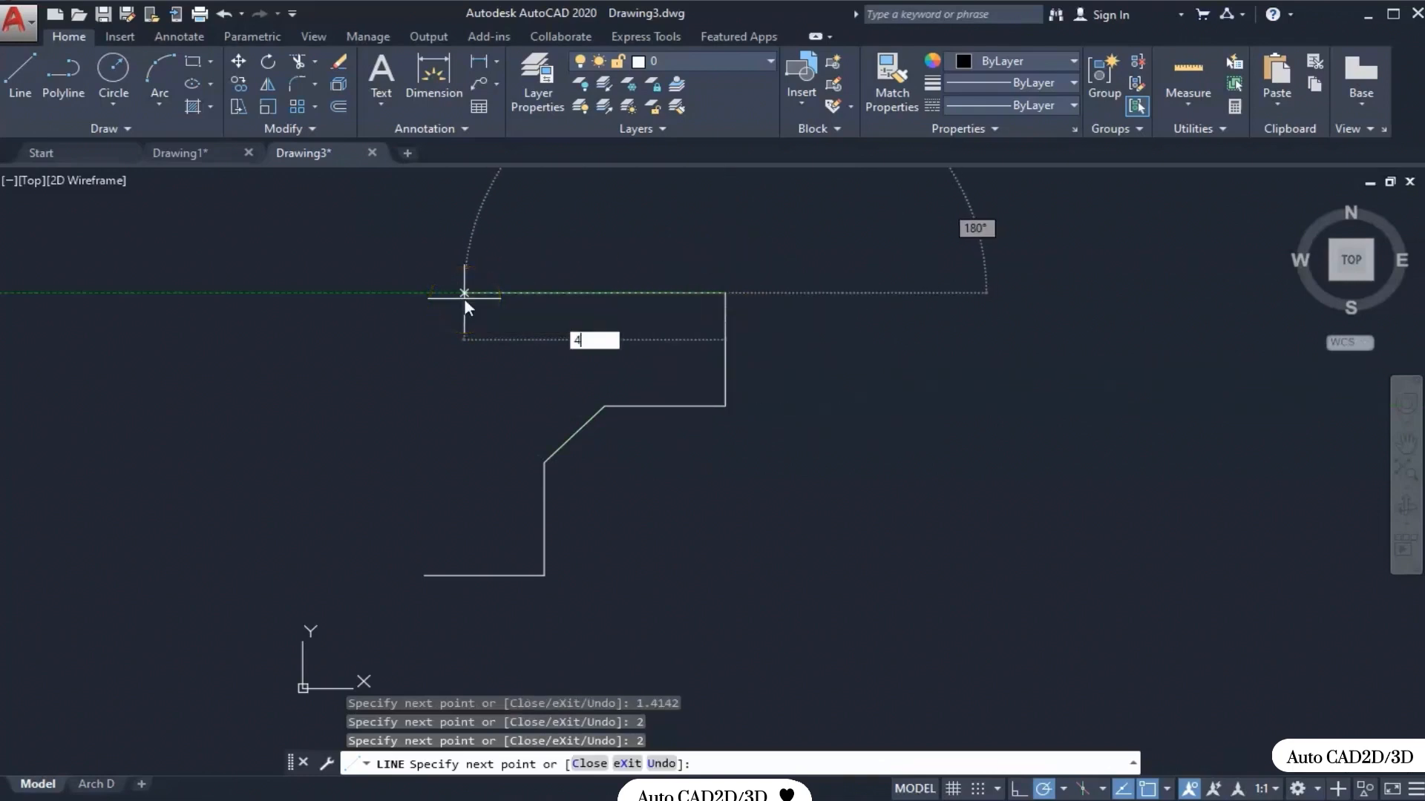
key("Return")
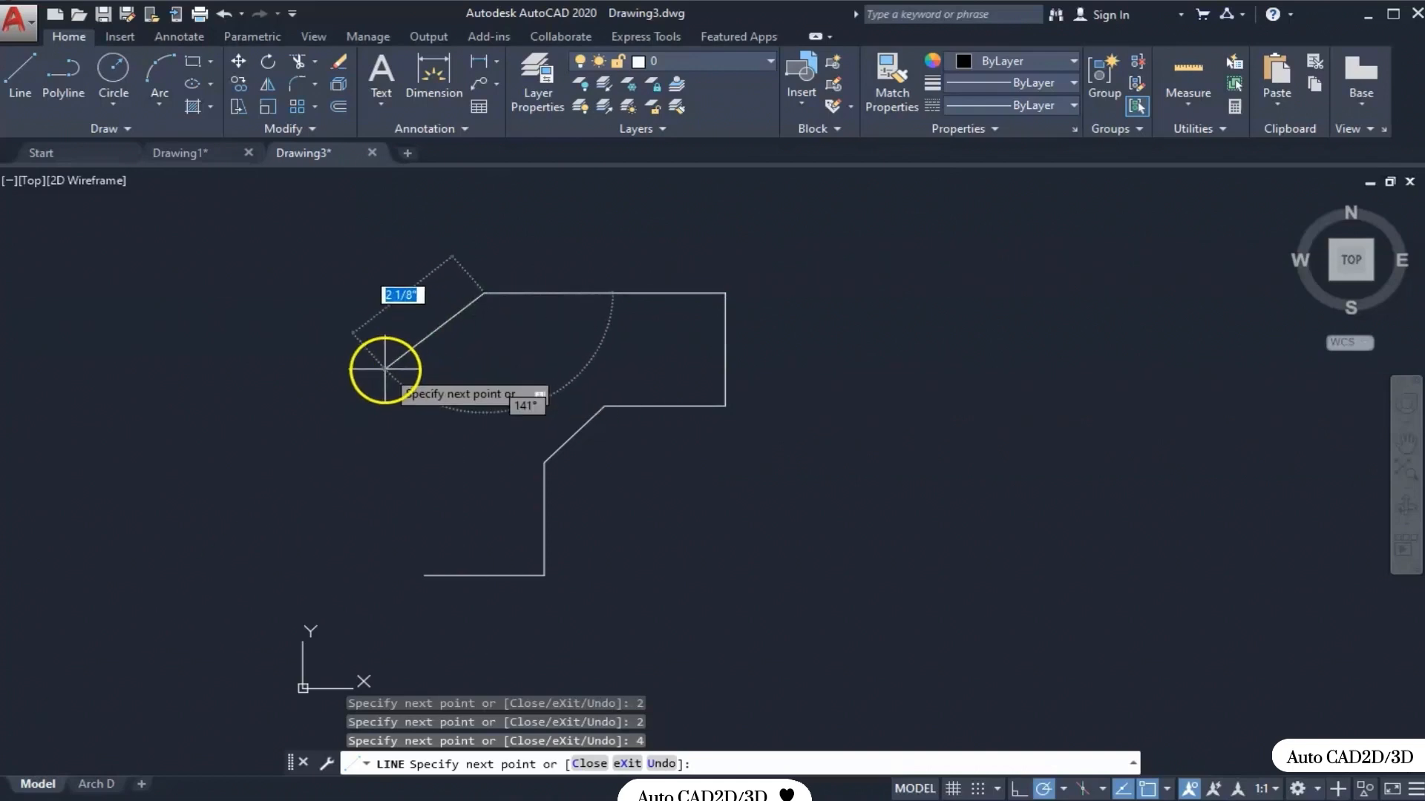
- Continue the outline with a 1.4142" diagonal segment at 225° and close it with a vertical segment to the start point
type("1.")
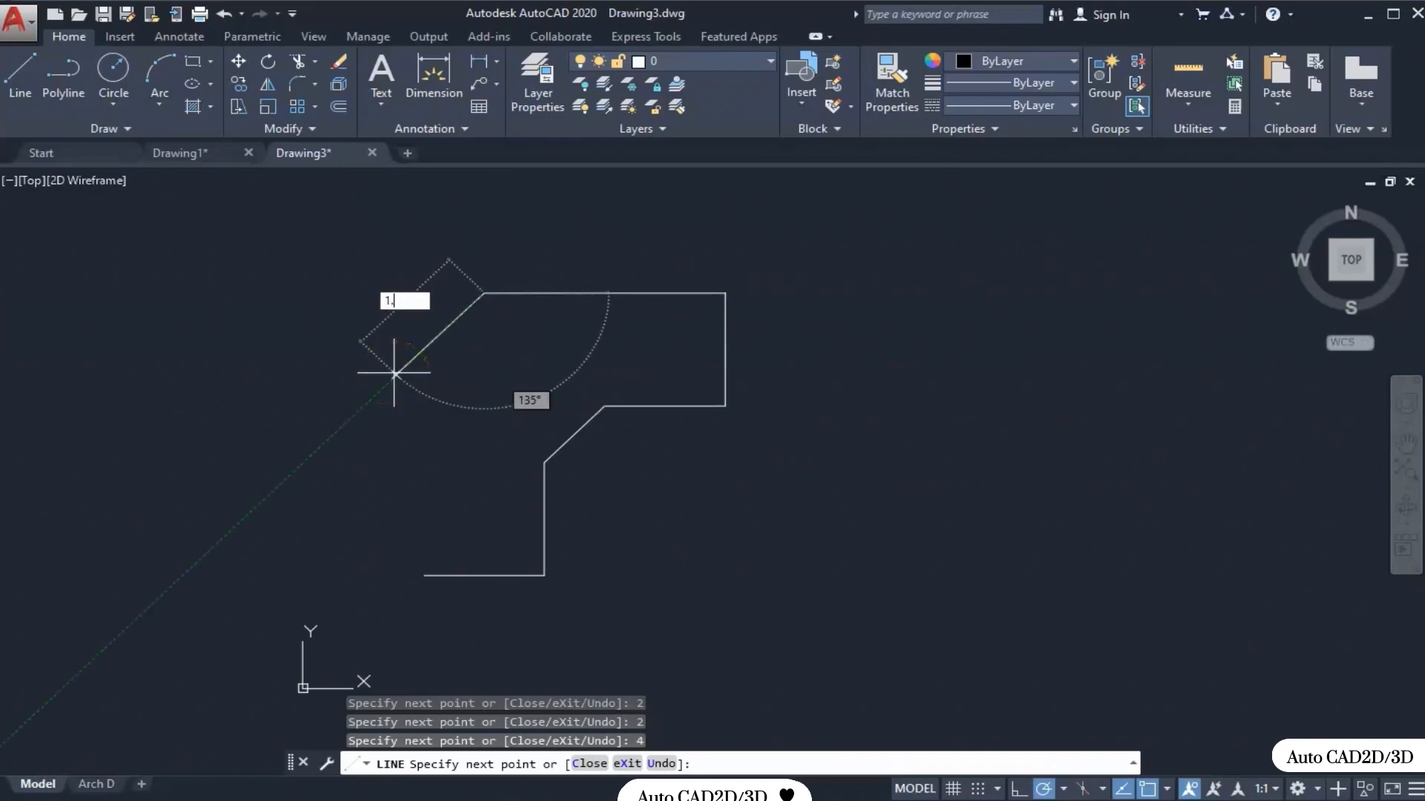
type("4142")
key("Return")
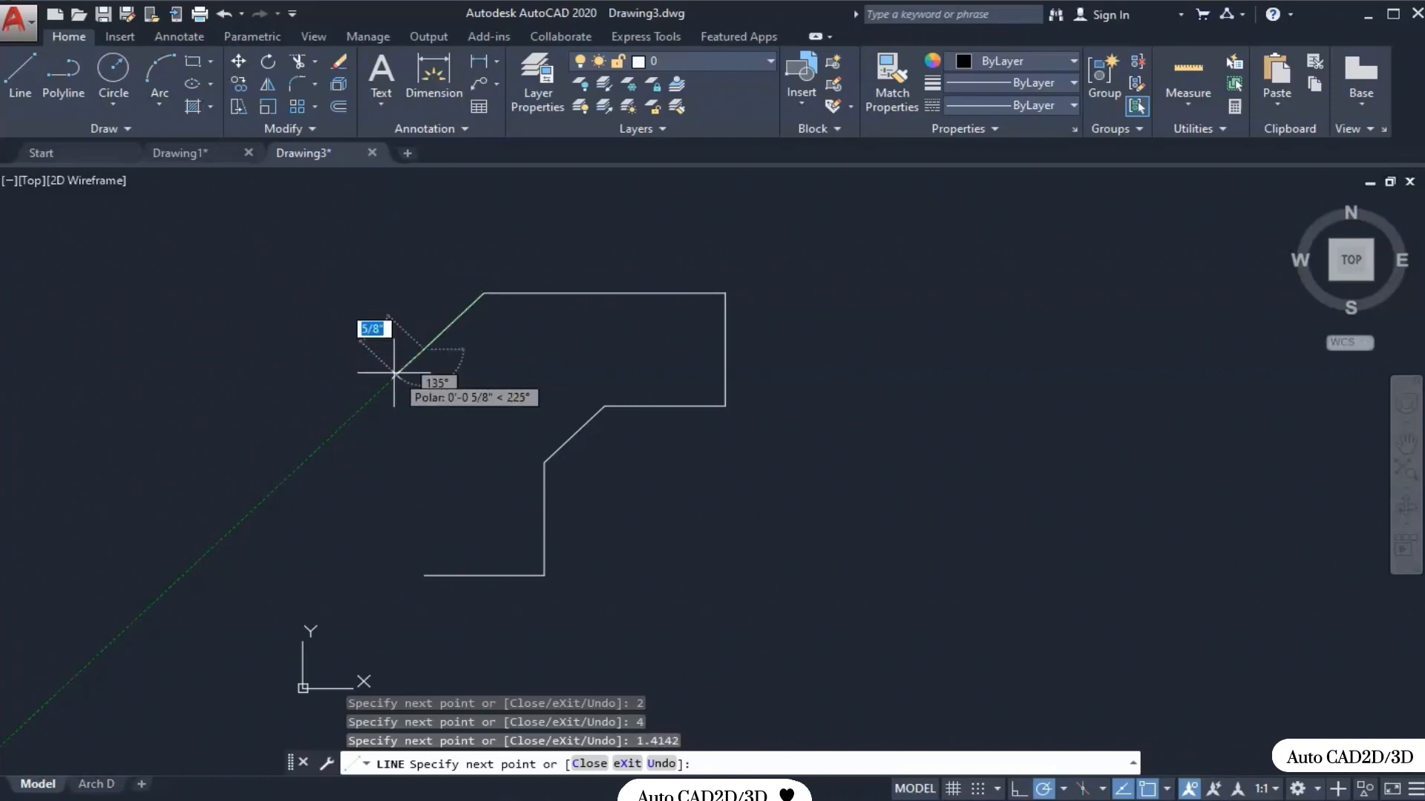
left_click(424, 575)
key("Escape")
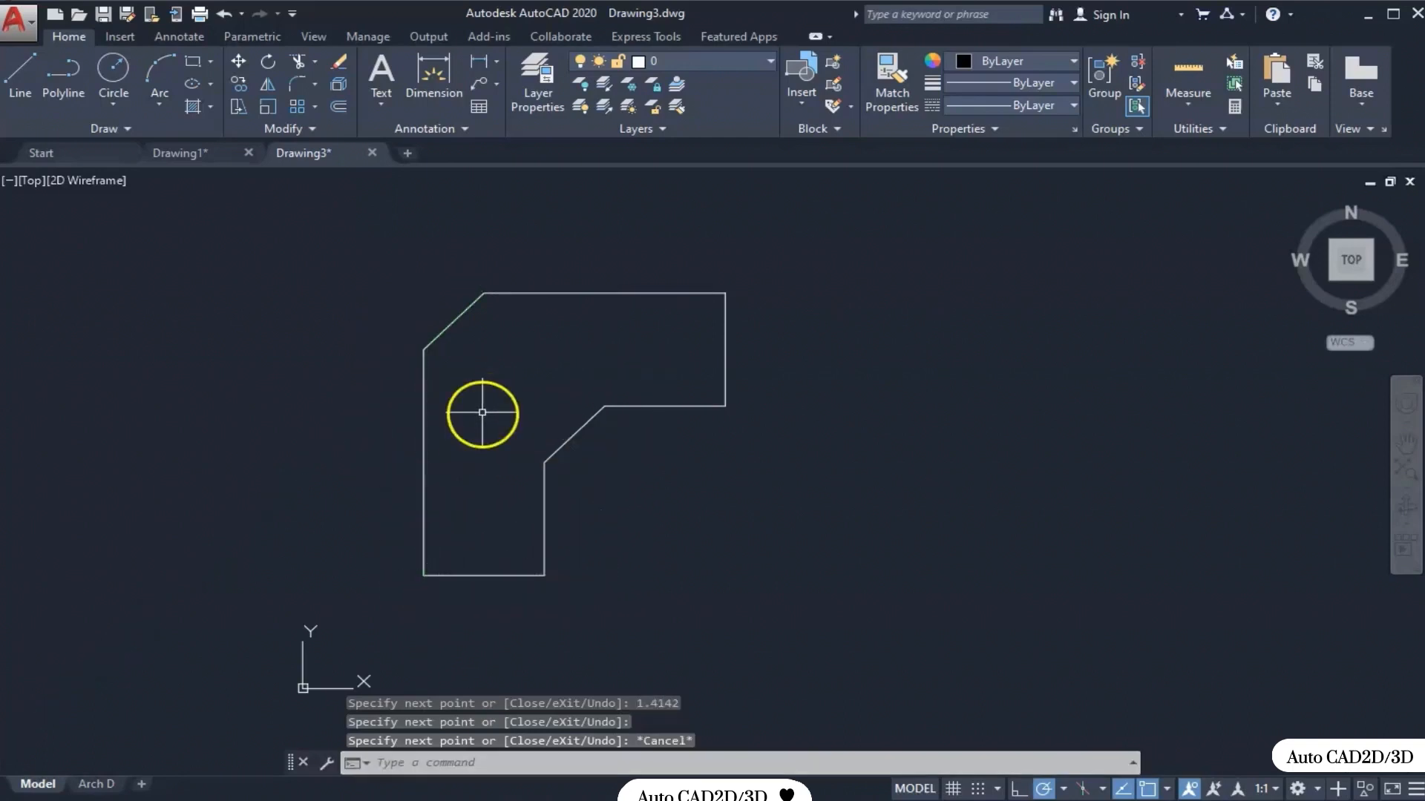
- Check which object snap modes are enabled for drawing, and inspect the closed outline up close
middle_click_drag(508, 446, 566, 465)
left_click(1168, 791)
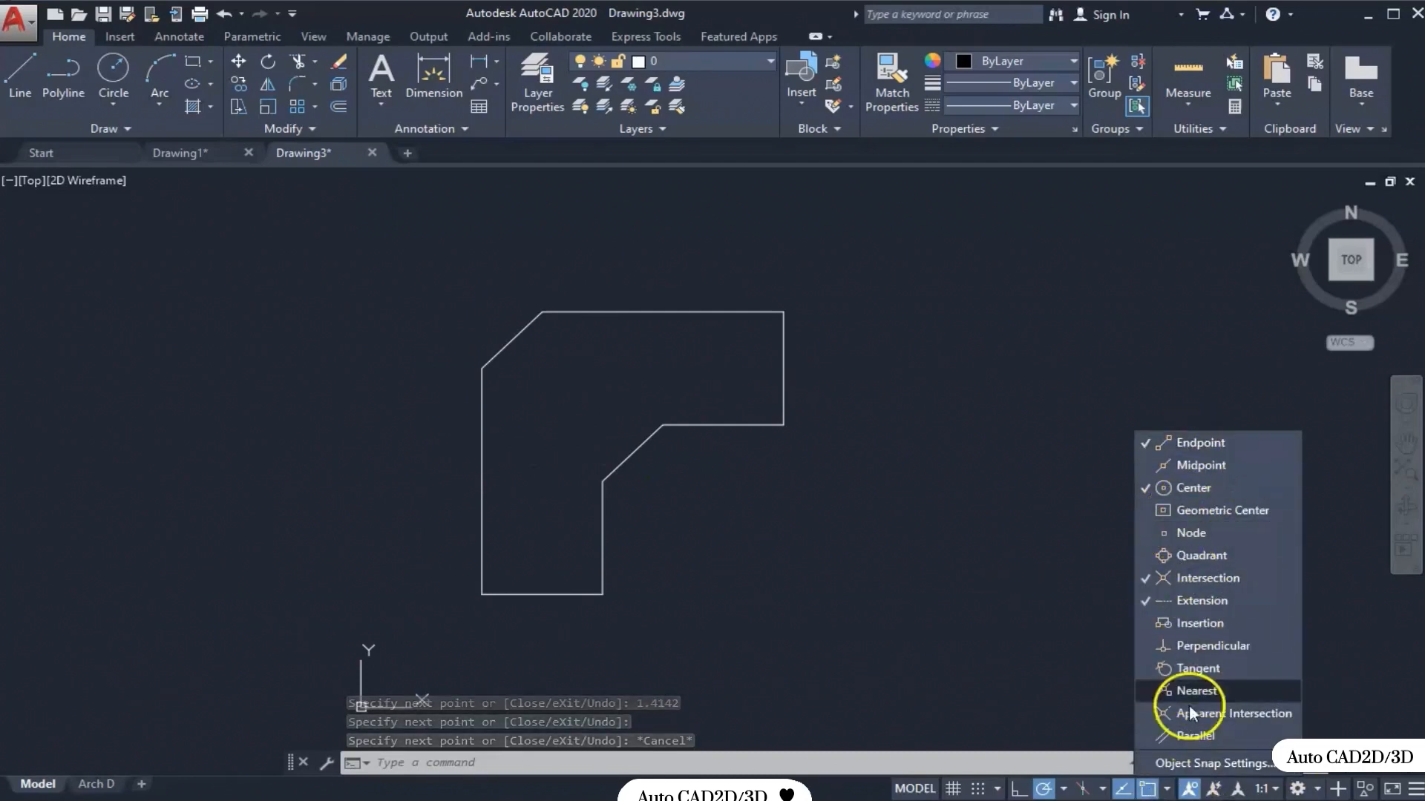
key("Escape")
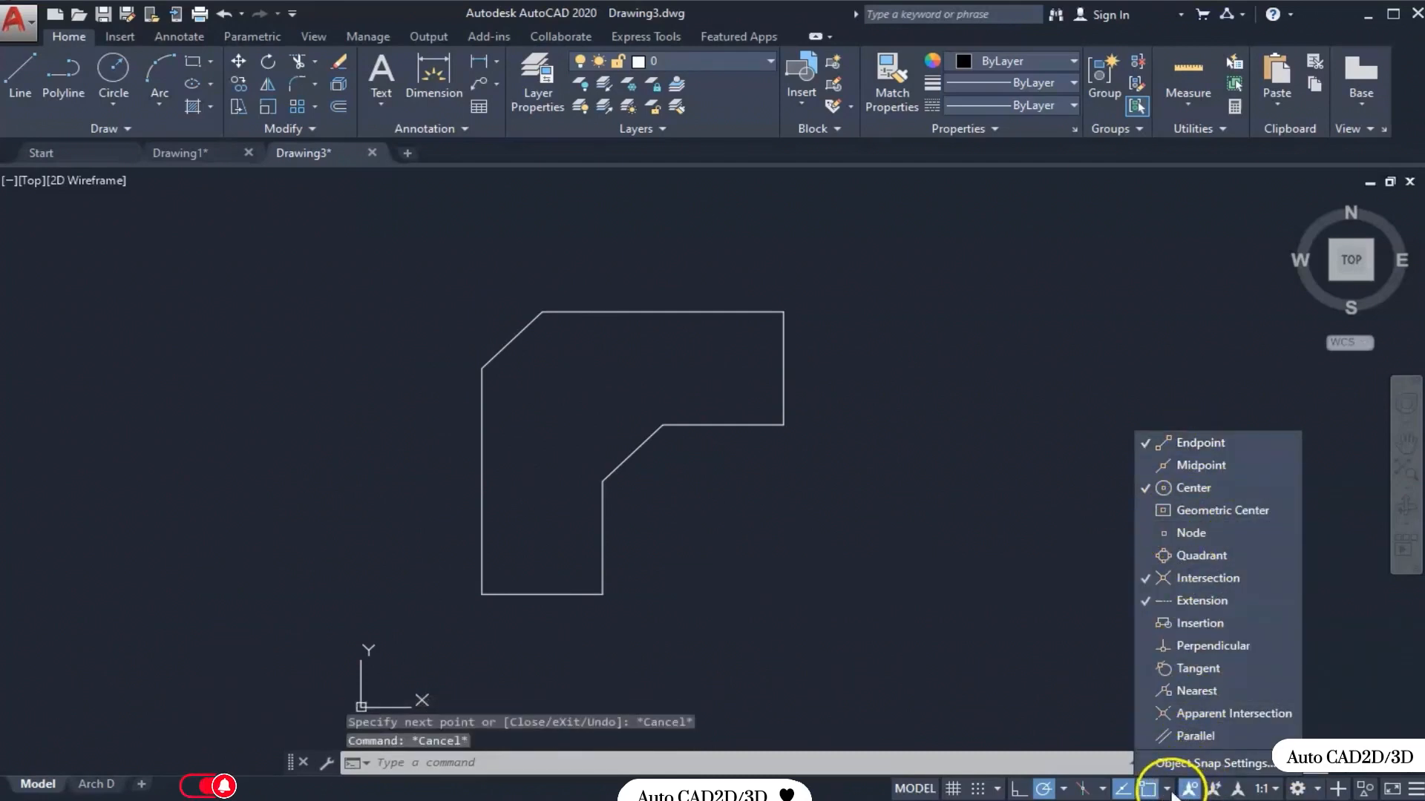
key("Escape")
middle_click_drag(571, 573, 671, 598)
scroll(636, 571, "up", 2)
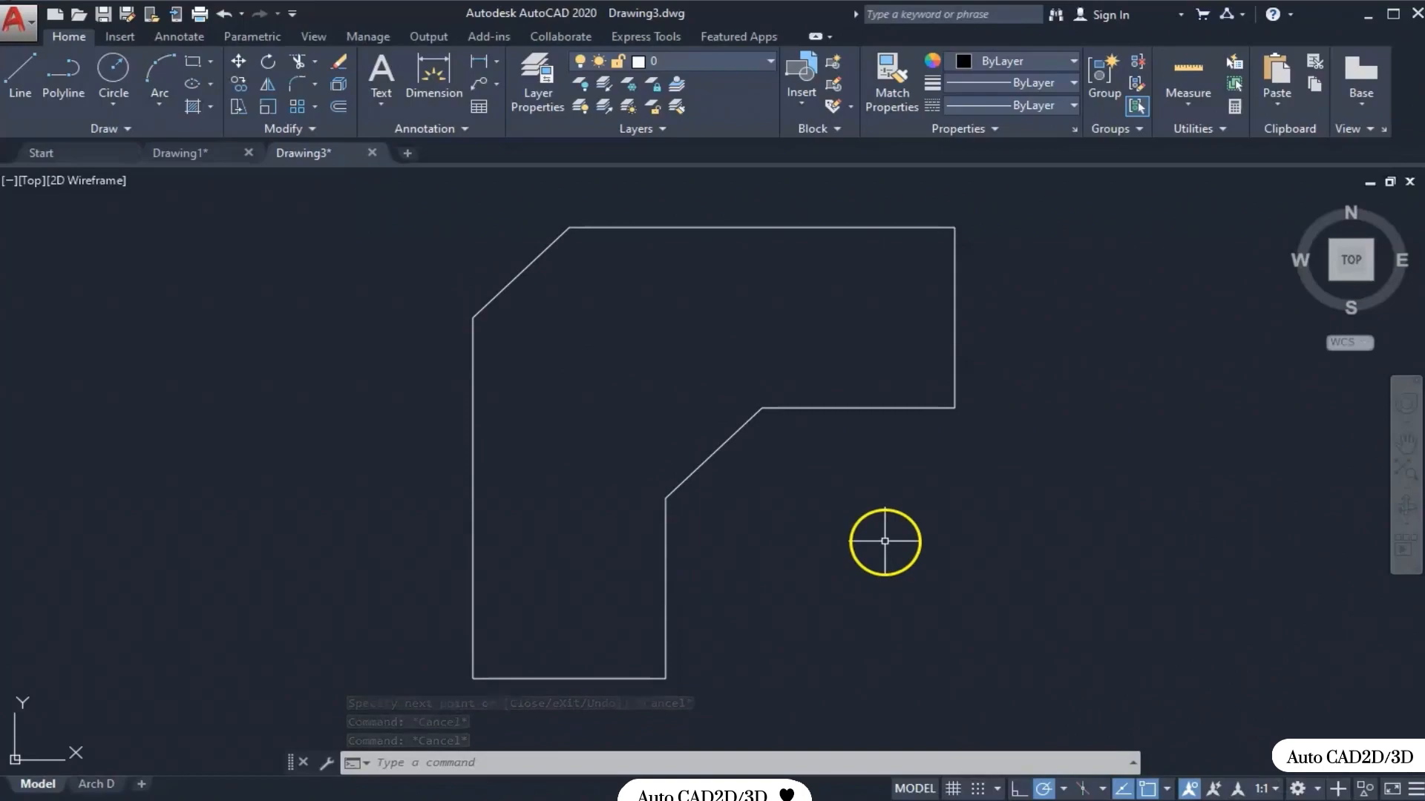